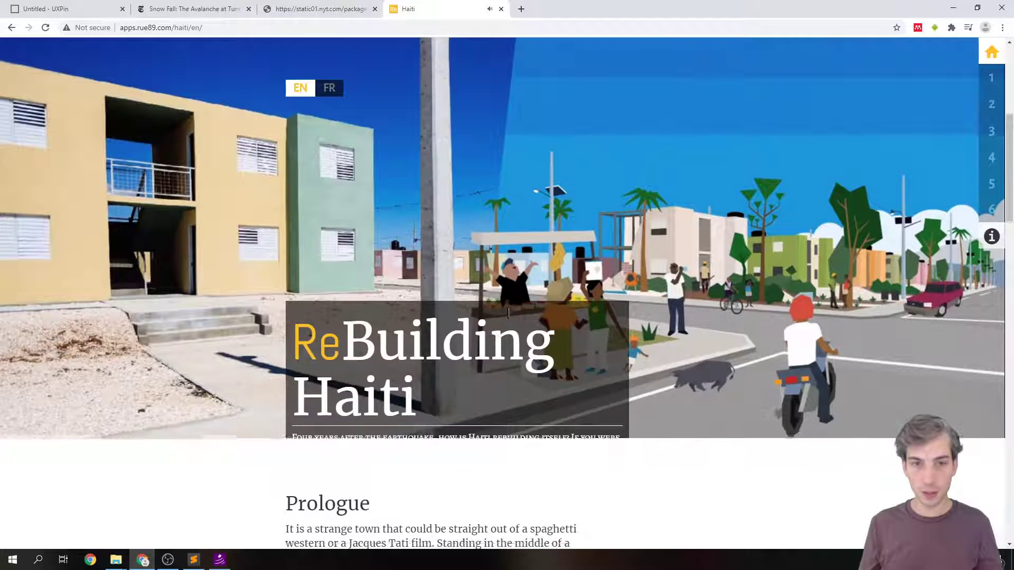
Read down the Rebuilding Haiti prologue and answer the priority question with "You launch a major project to relocate the homeless"
scroll(515, 317, "down", 10)
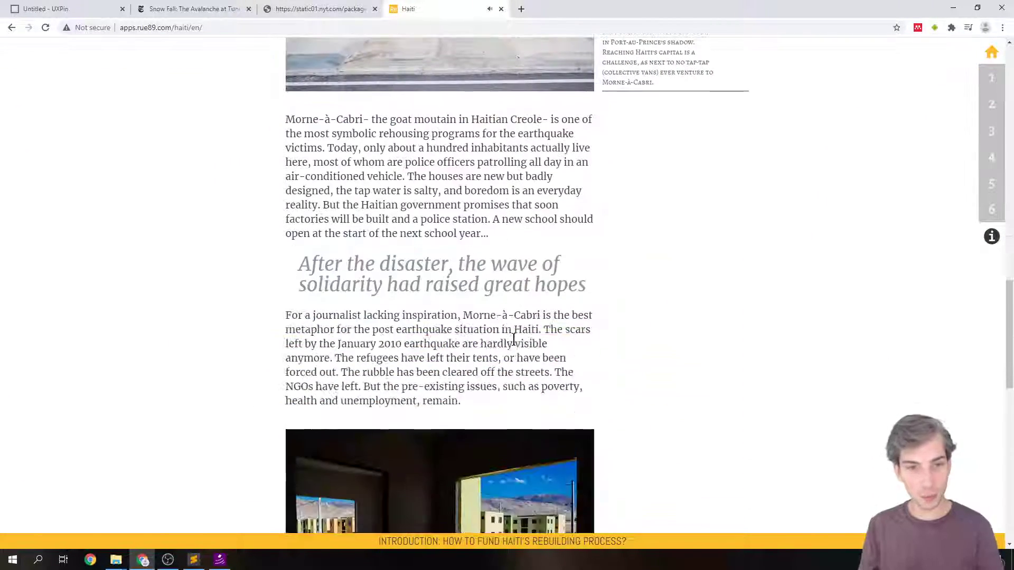
scroll(514, 340, "down", 13)
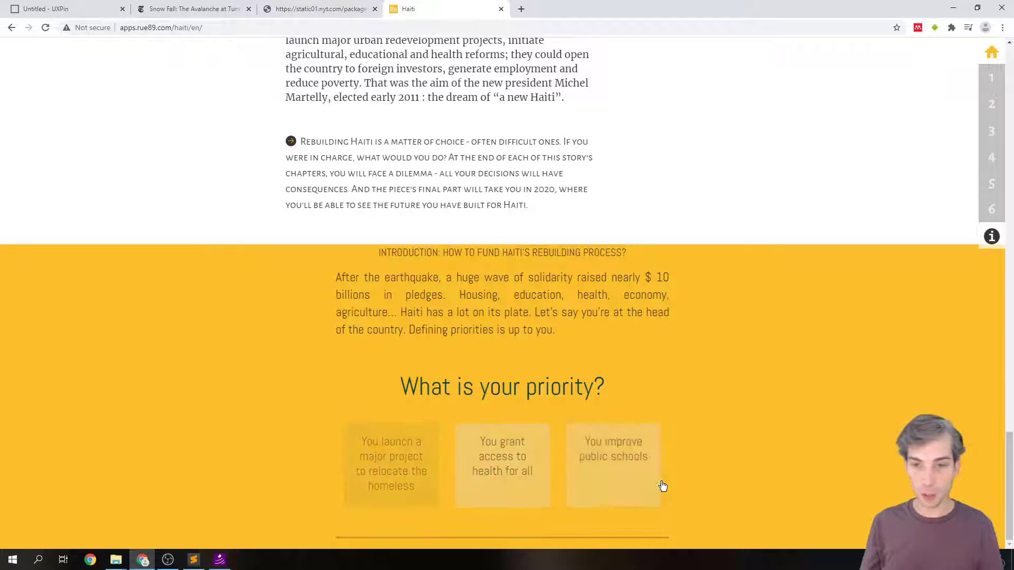
left_click(378, 454)
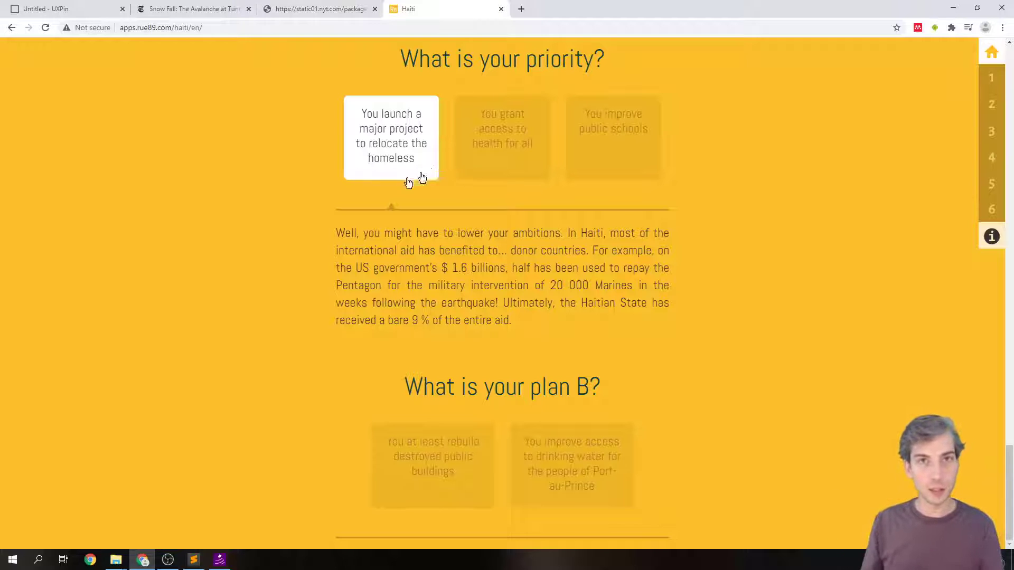
Switch to the UXPin prototype and go to the empty area of Page 1 well below the Snow Fall video
left_click(170, 4)
left_click(346, 131)
left_click(60, 7)
left_click(585, 426)
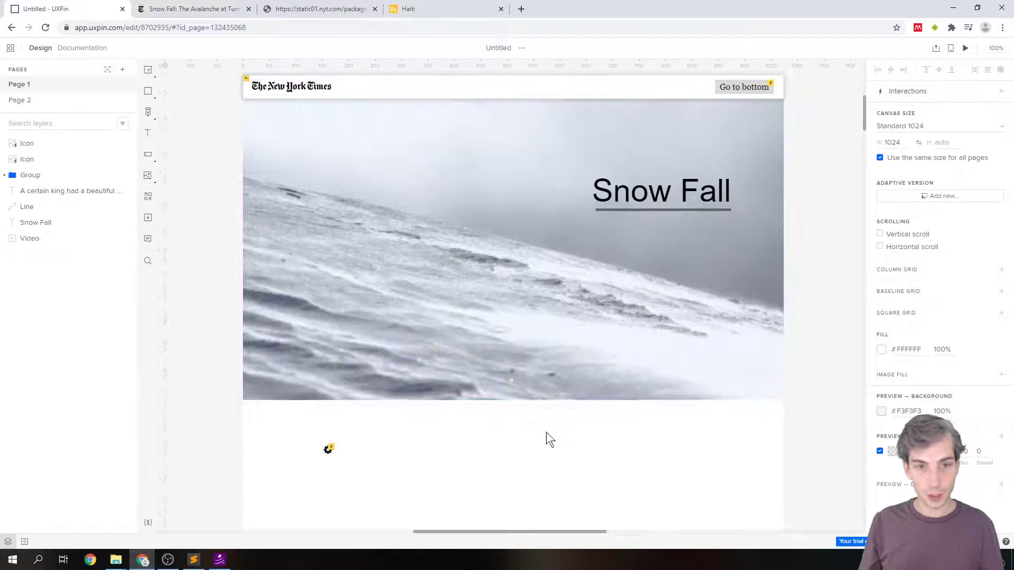
scroll(547, 432, "down", 3)
left_click(470, 8)
left_click(426, 276)
left_click(52, 13)
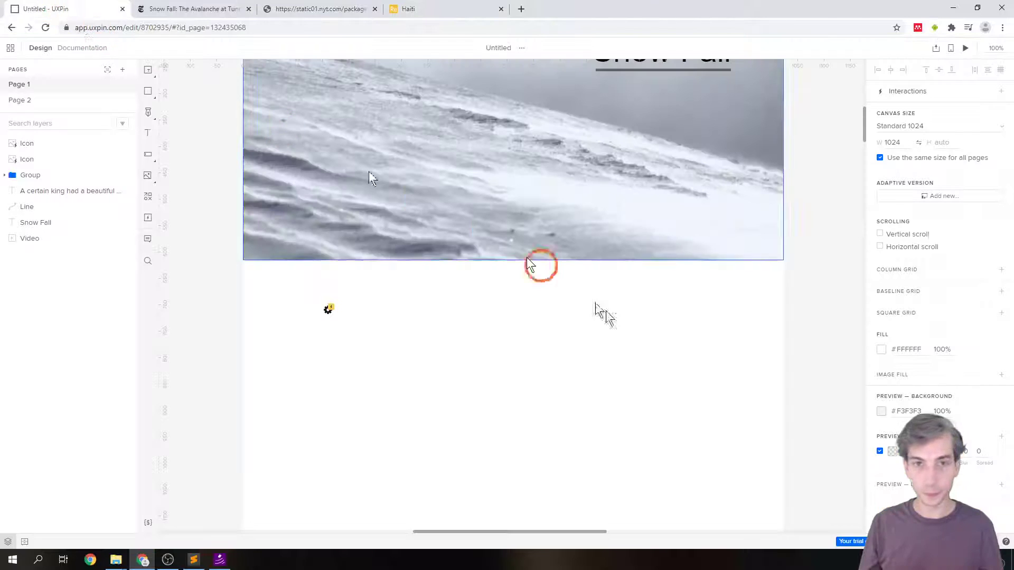
left_click(572, 321)
scroll(570, 320, "down", 14)
scroll(576, 343, "down", 5)
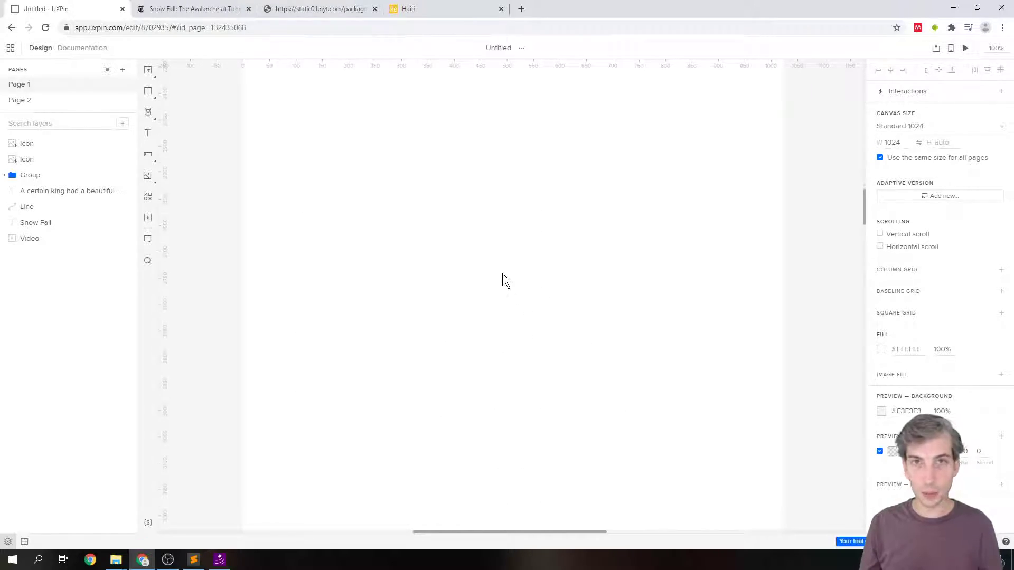
Add a box about 137 by 100 px near X 136, Y 2707 on the empty canvas and label it "No!"
left_click(148, 76)
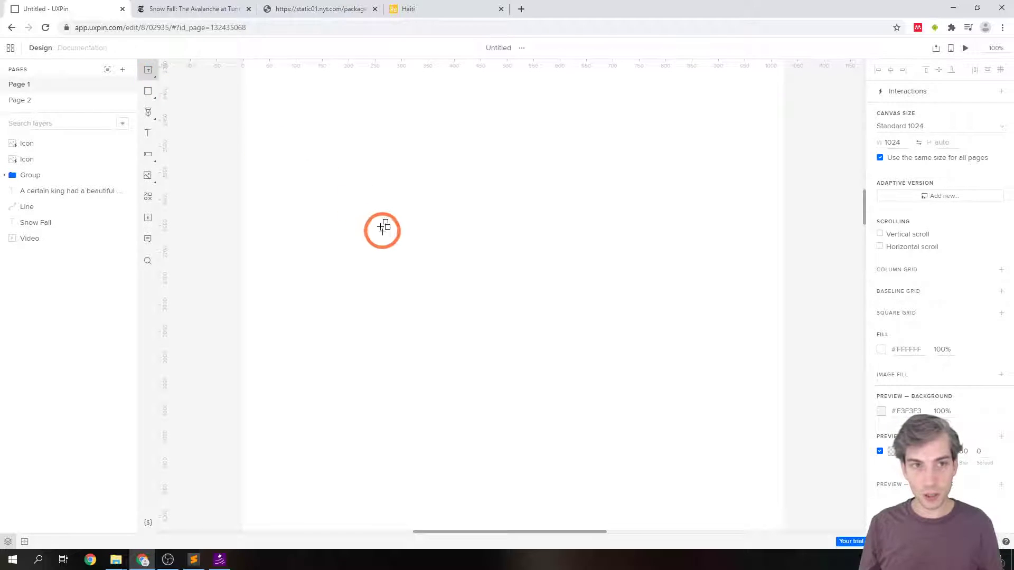
left_click(315, 255)
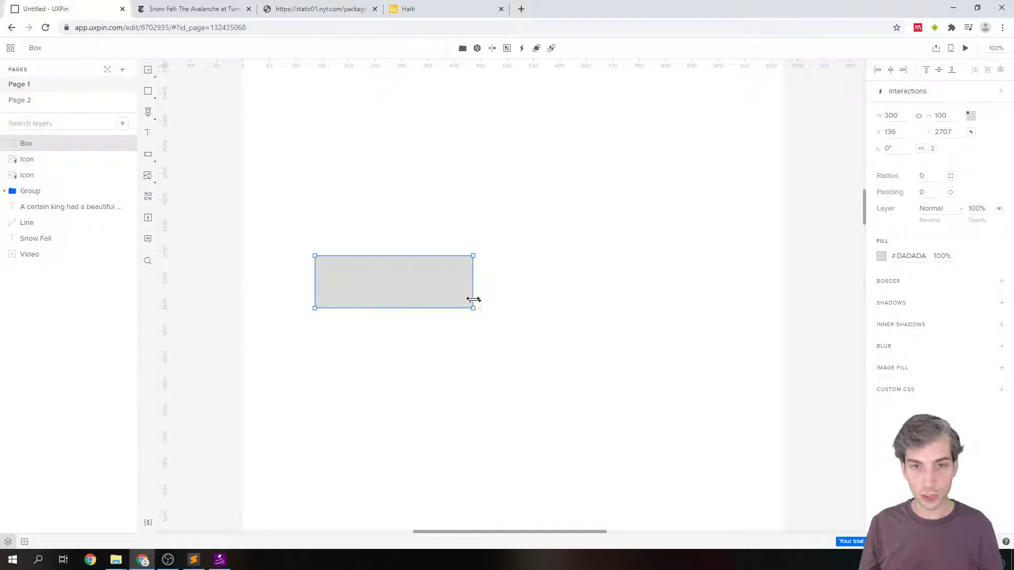
left_click_drag(474, 284, 388, 281)
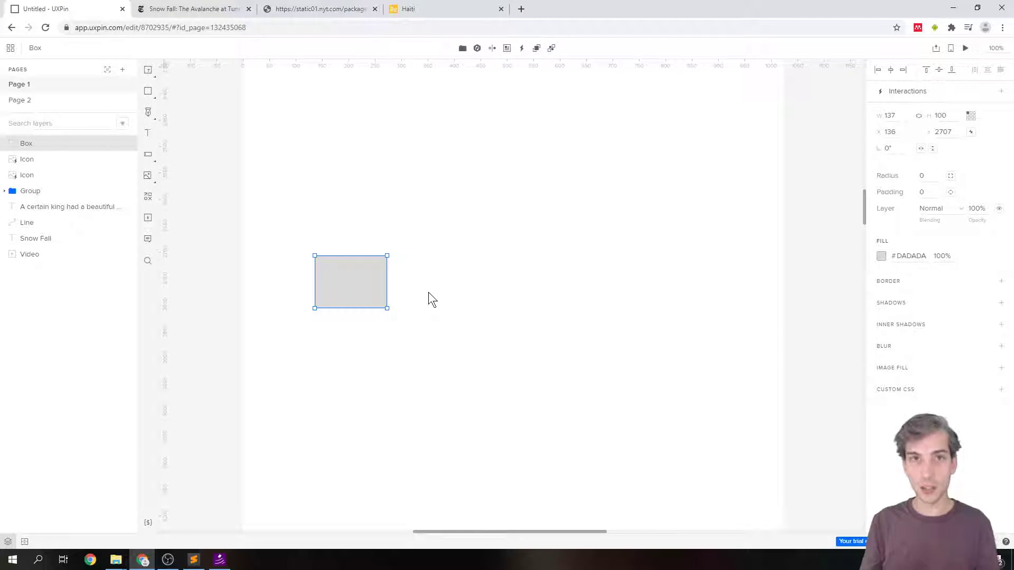
double_click(345, 285)
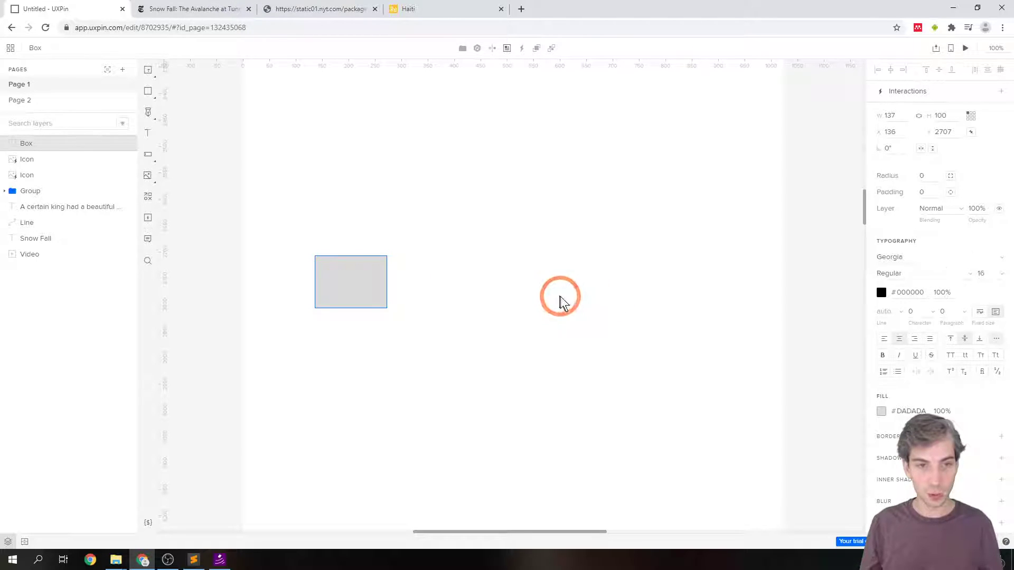
left_click(389, 245)
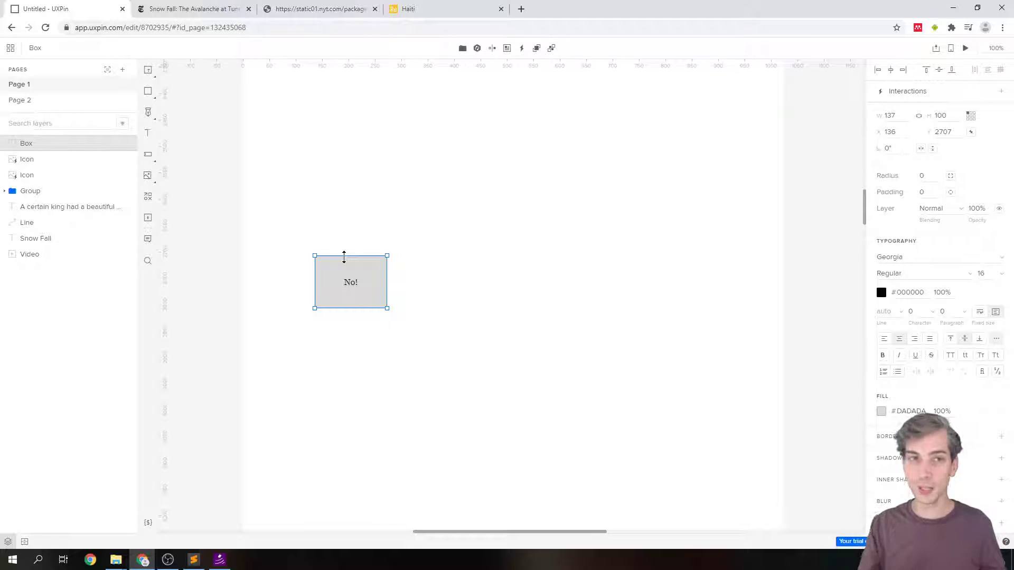
Duplicate the "No!" box across to about X 713 at the same height and change the copy's label to "Yes!"
left_click_drag(355, 271, 658, 271)
left_click(550, 223)
left_click(666, 293)
double_click(660, 288)
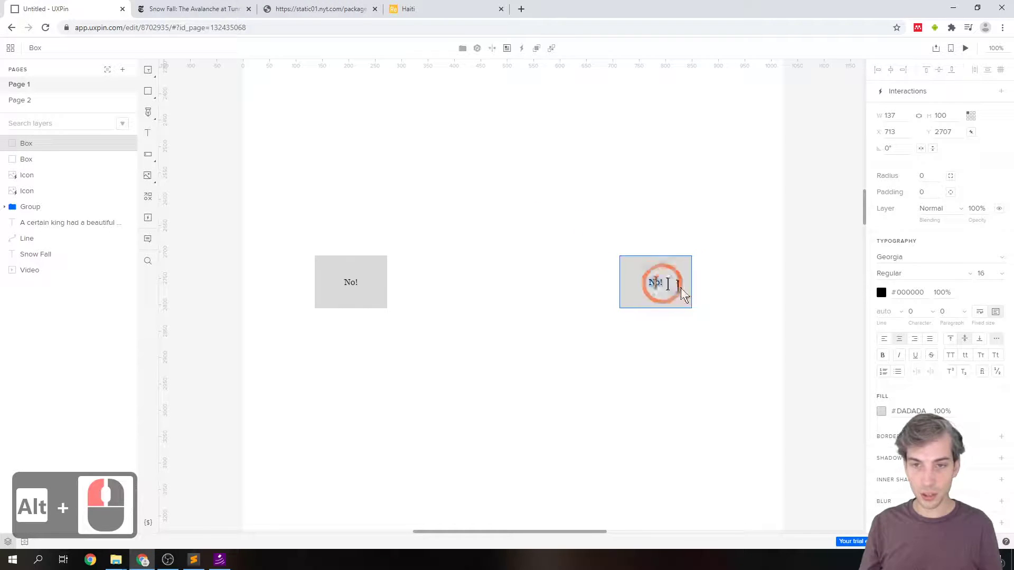
type("Yes!")
left_click(672, 364)
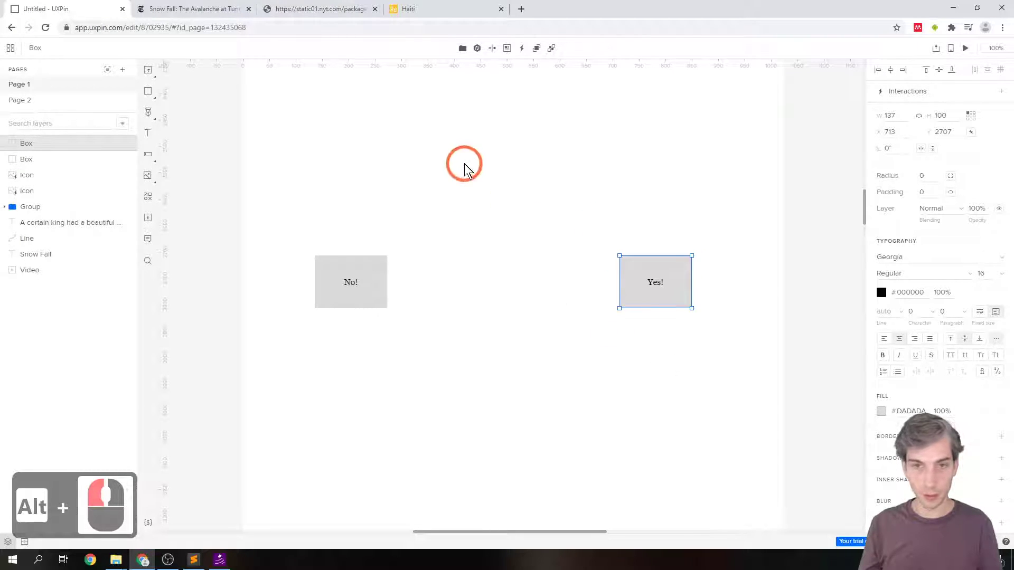
Add a text element between the two boxes reading "Do you think you will pass Interactive Storytelling?"
left_click(146, 142)
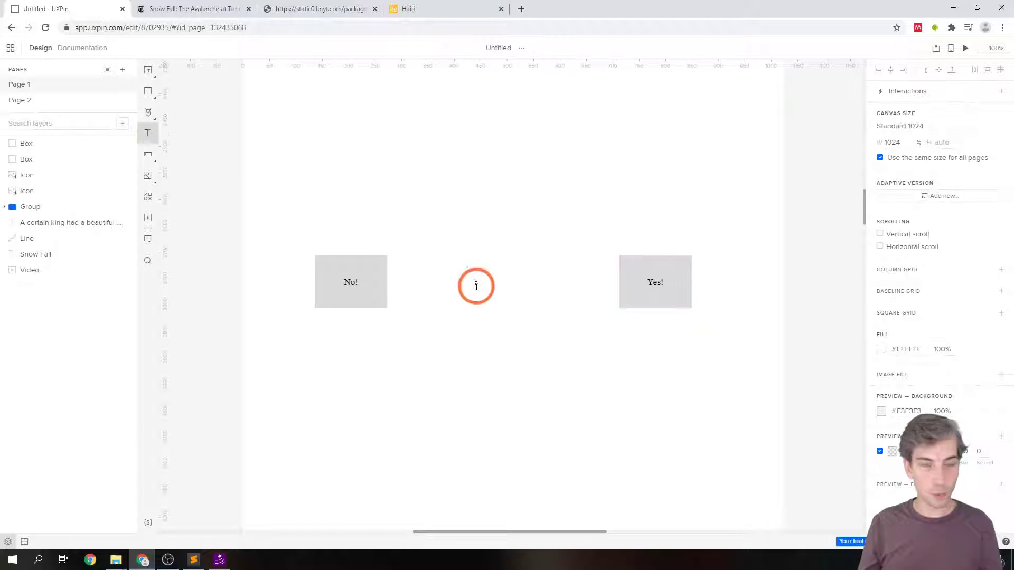
left_click(463, 264)
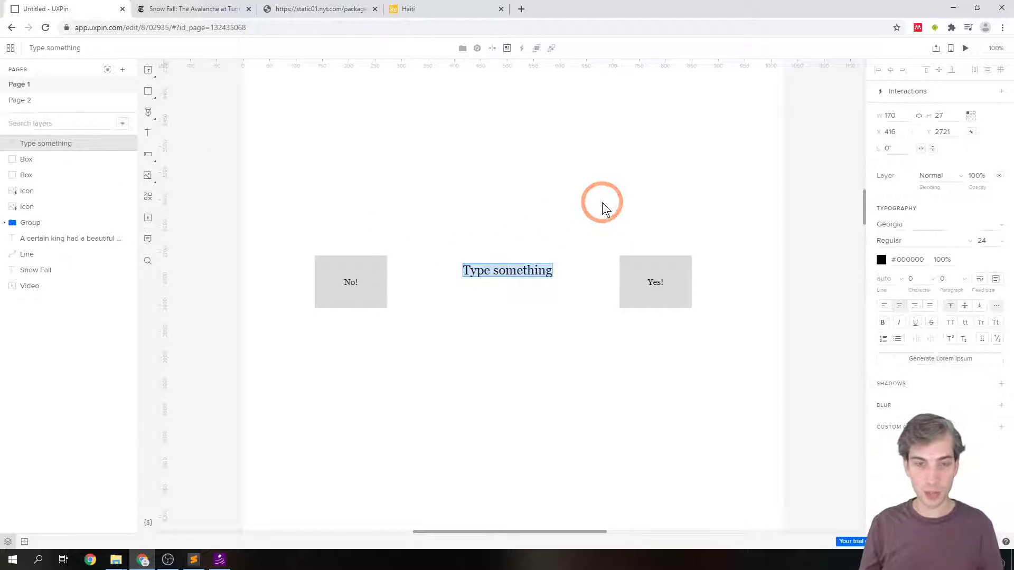
type("Do")
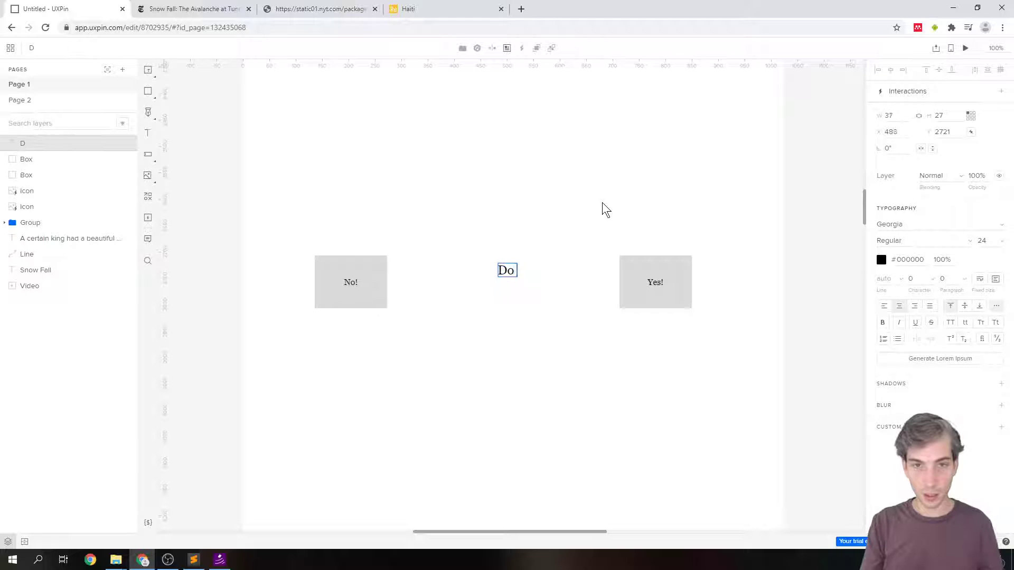
type(" you think you will pas")
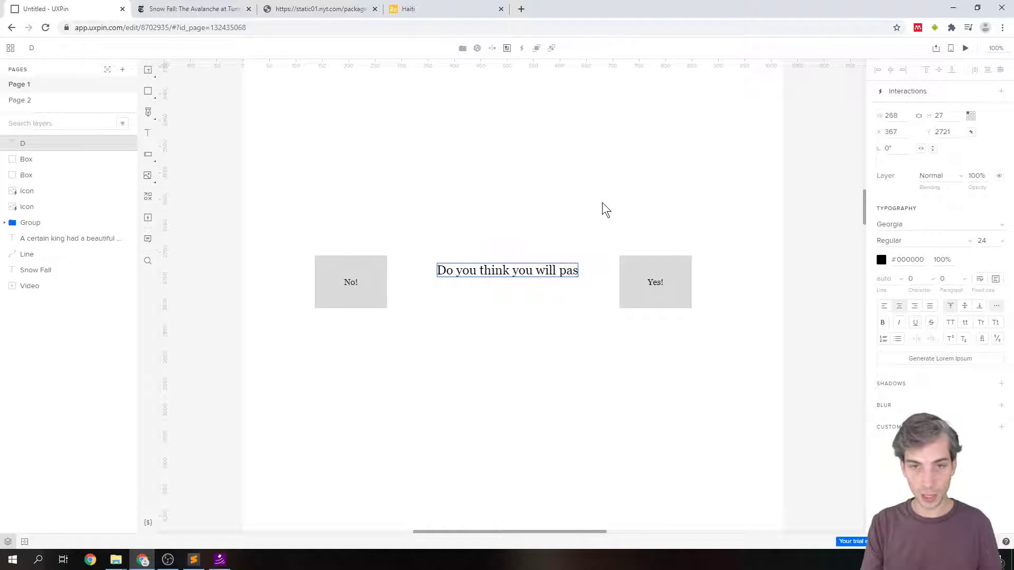
type("s Interactive")
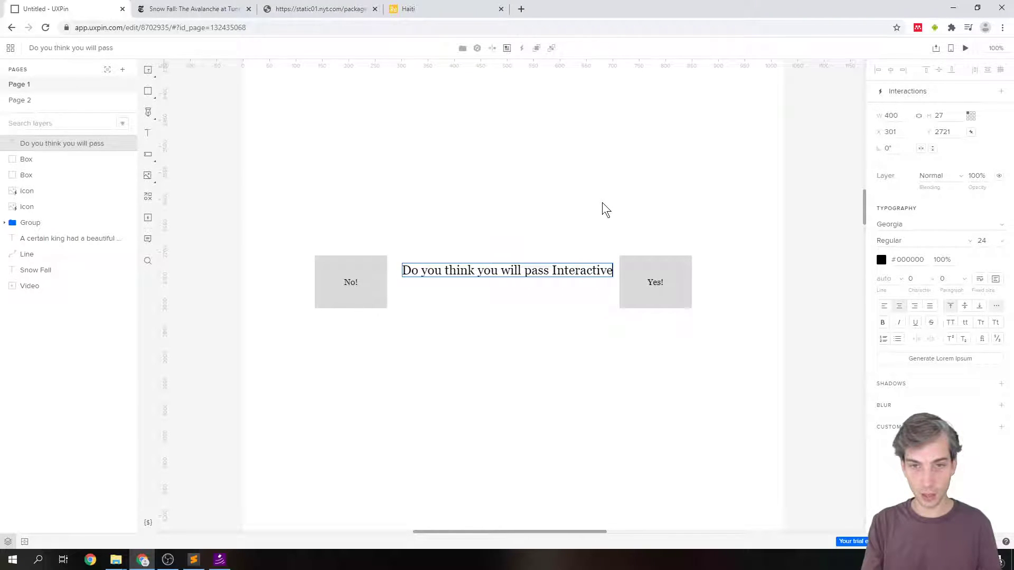
type(" Storytelling?")
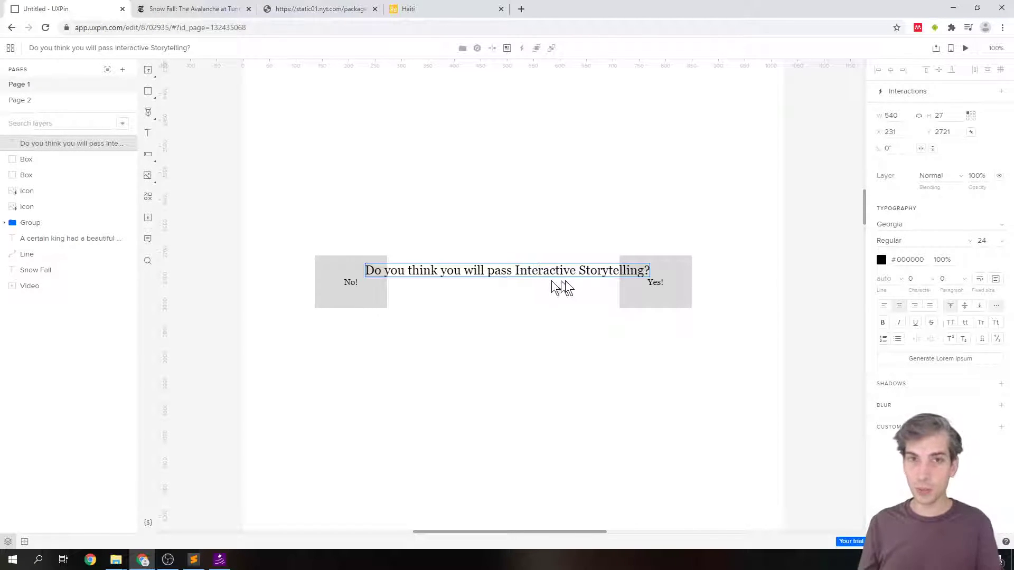
left_click(533, 273)
Give the question text a fixed width and narrow it to about 343 px so it wraps between the boxes
left_click(986, 260)
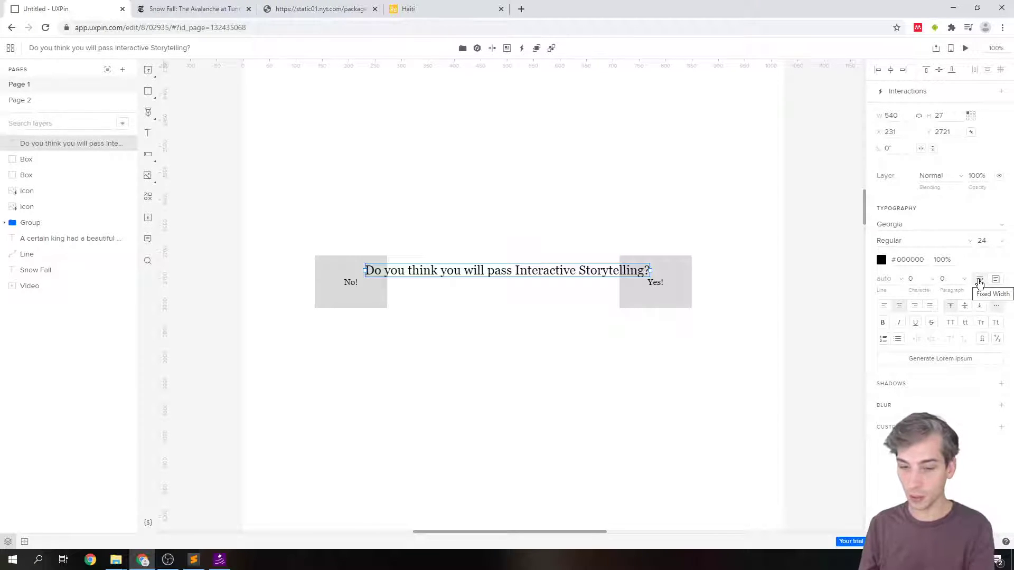
left_click(979, 280)
left_click(638, 265)
left_click(658, 275)
left_click_drag(655, 273, 543, 285)
Centre-align the question text after trying the other alignments, and nudge it to X 321
left_click(885, 307)
left_click(900, 307)
left_click(914, 306)
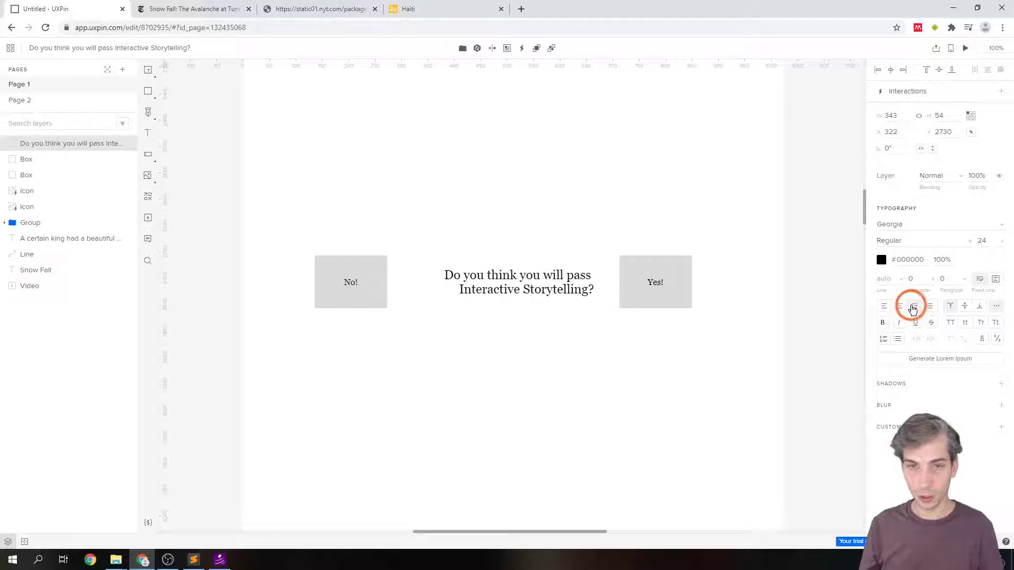
left_click(900, 307)
left_click(885, 306)
left_click(900, 307)
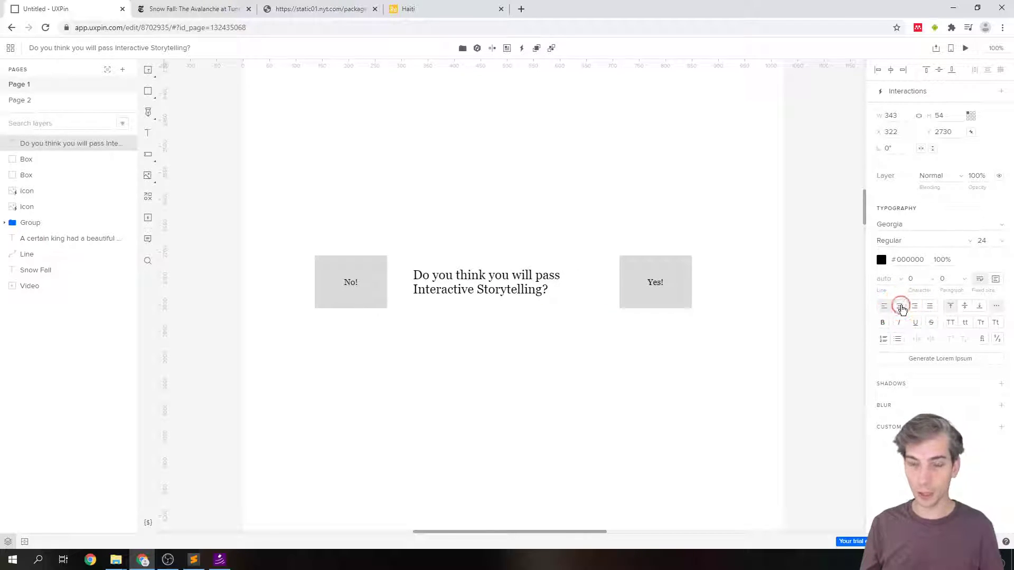
left_click(483, 285)
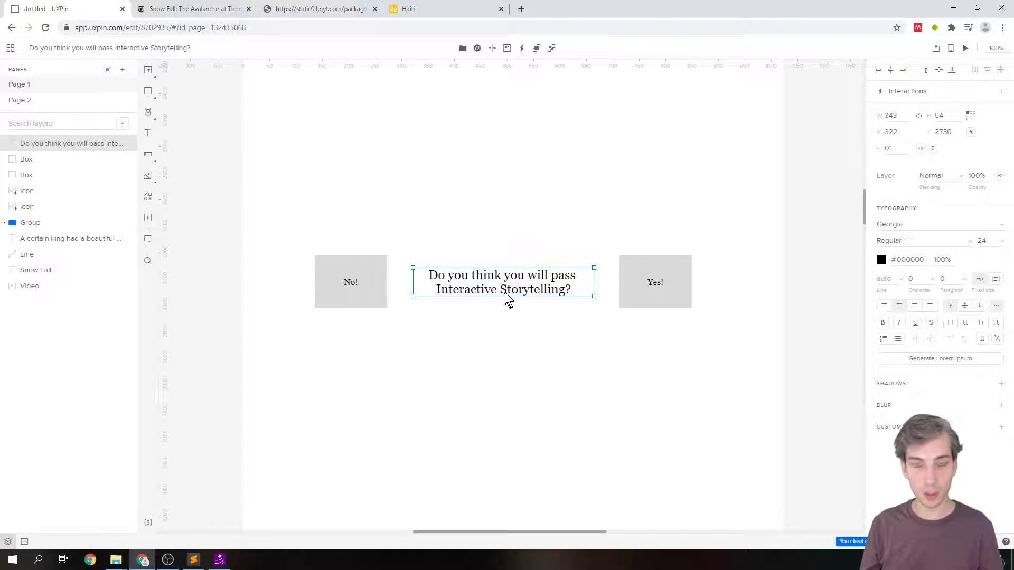
left_click_drag(504, 283, 503, 283)
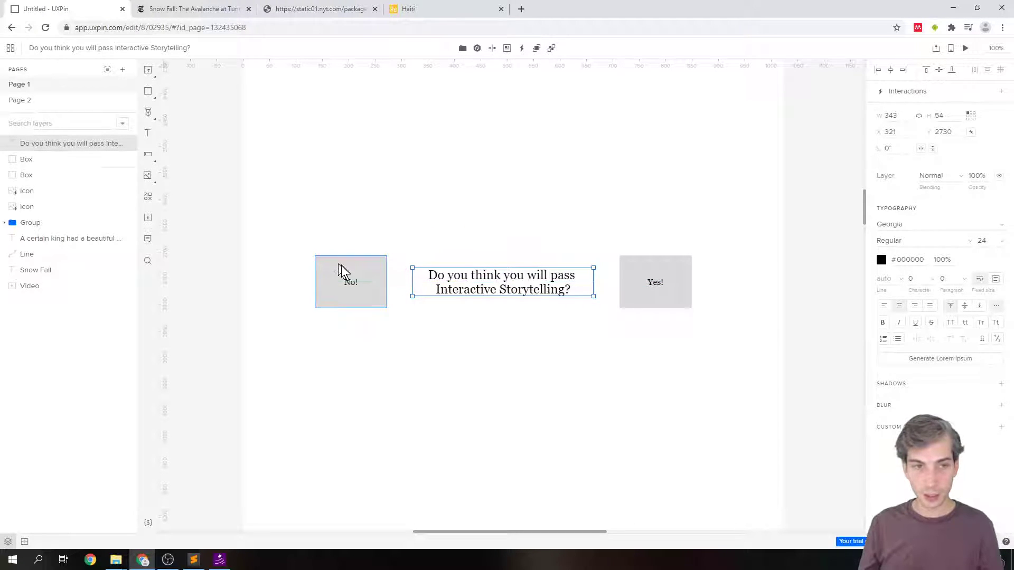
Move the "No!" box outward to about X 104 and the "Yes!" box outward to about X 773
left_click(386, 261)
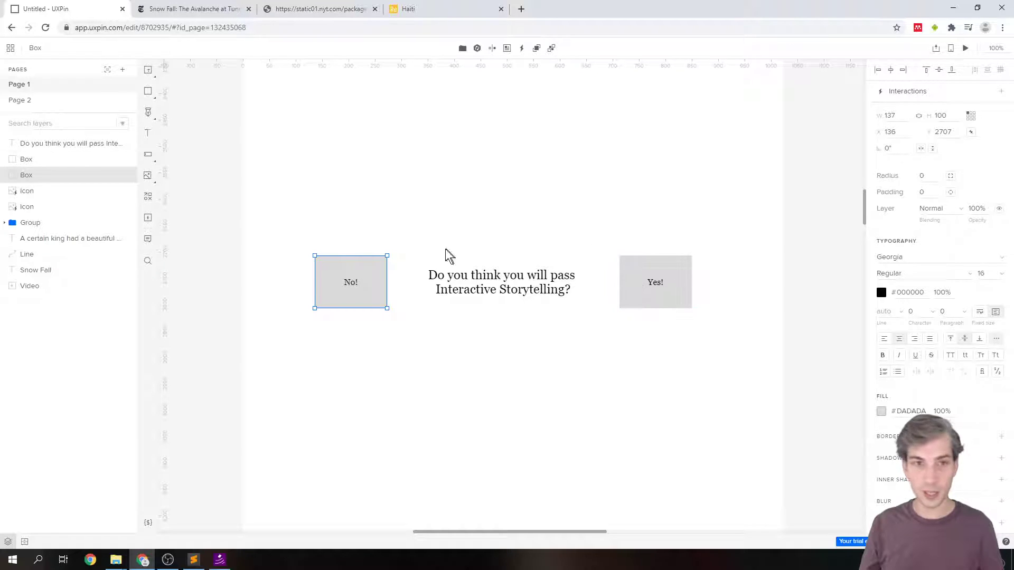
left_click_drag(361, 277, 344, 272)
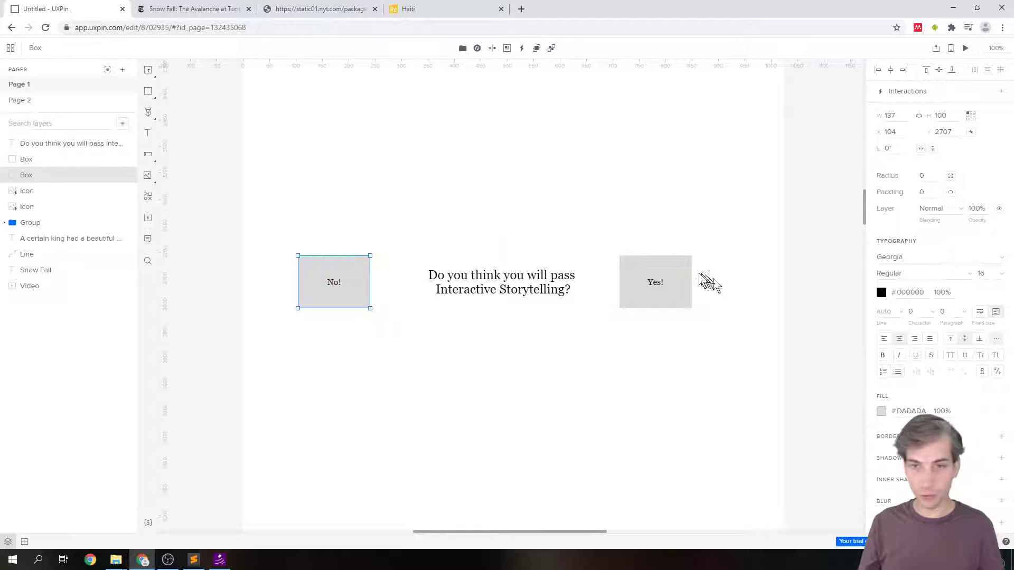
left_click(655, 272)
left_click_drag(655, 272, 685, 276)
left_click(507, 232)
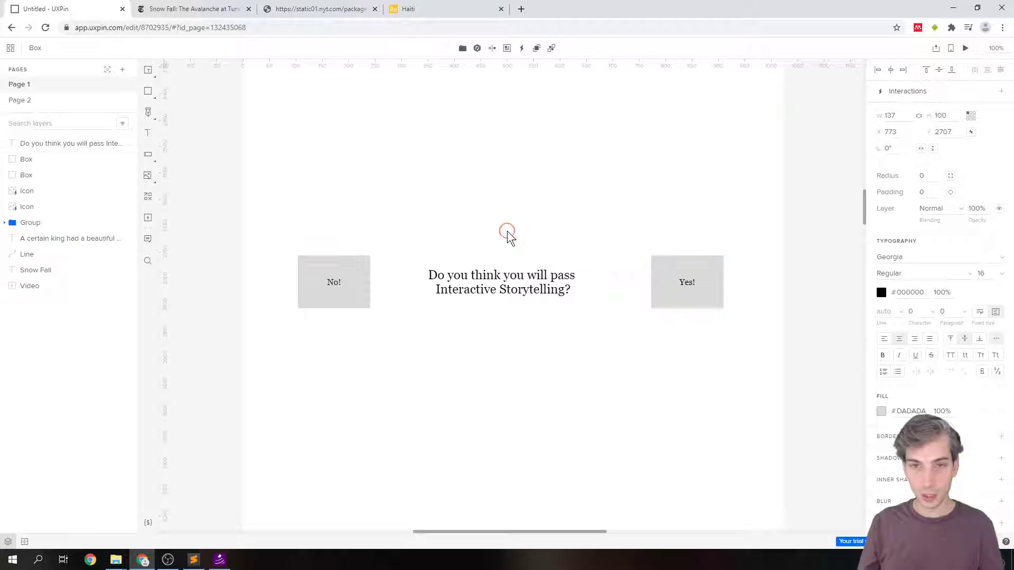
Select both answer boxes and the question text together and distribute them horizontally
left_click(333, 279)
left_click(515, 307, "shift")
left_click(713, 276, "shift")
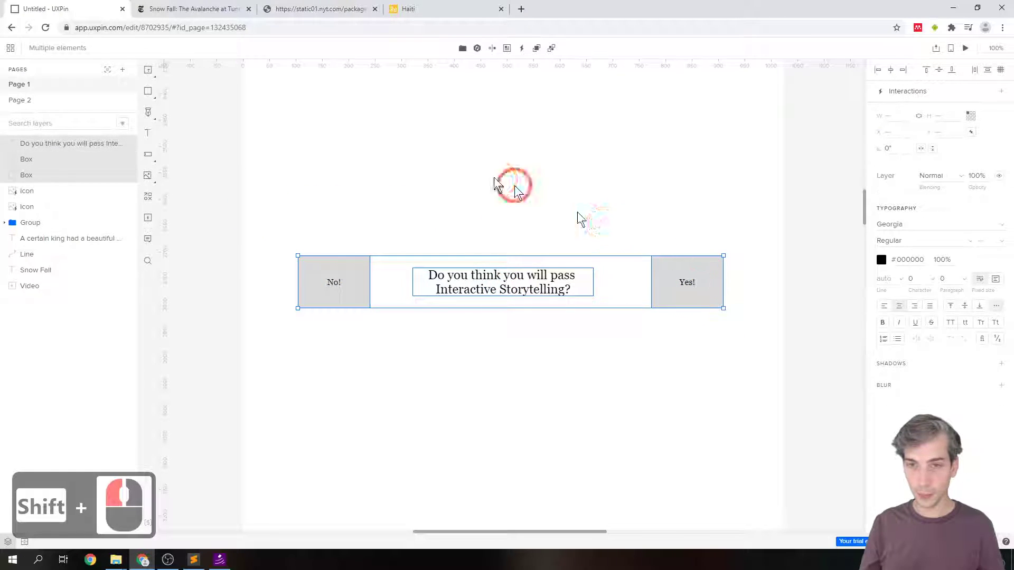
left_click(245, 190, "shift")
left_click_drag(245, 179, 754, 422)
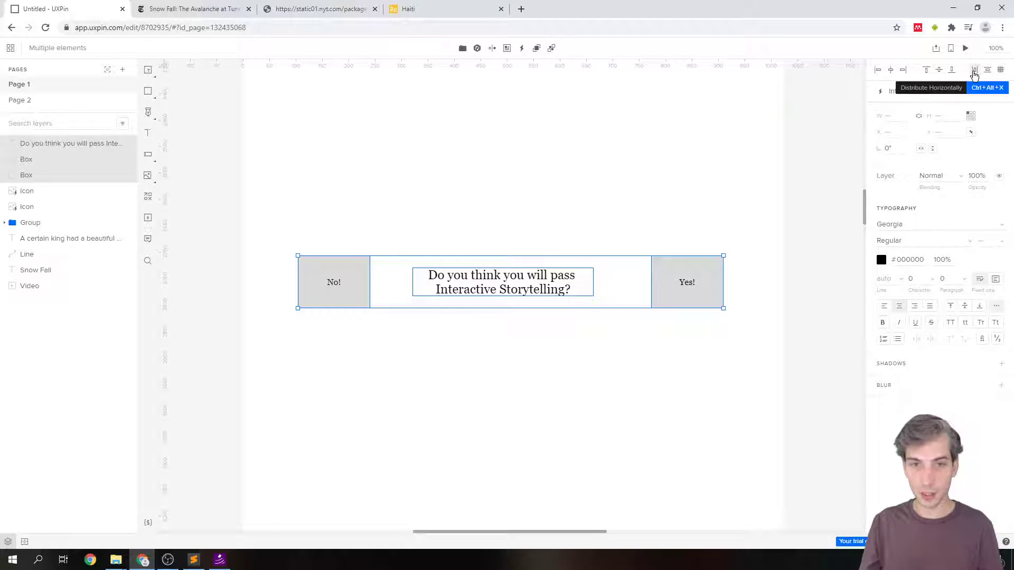
left_click(975, 71)
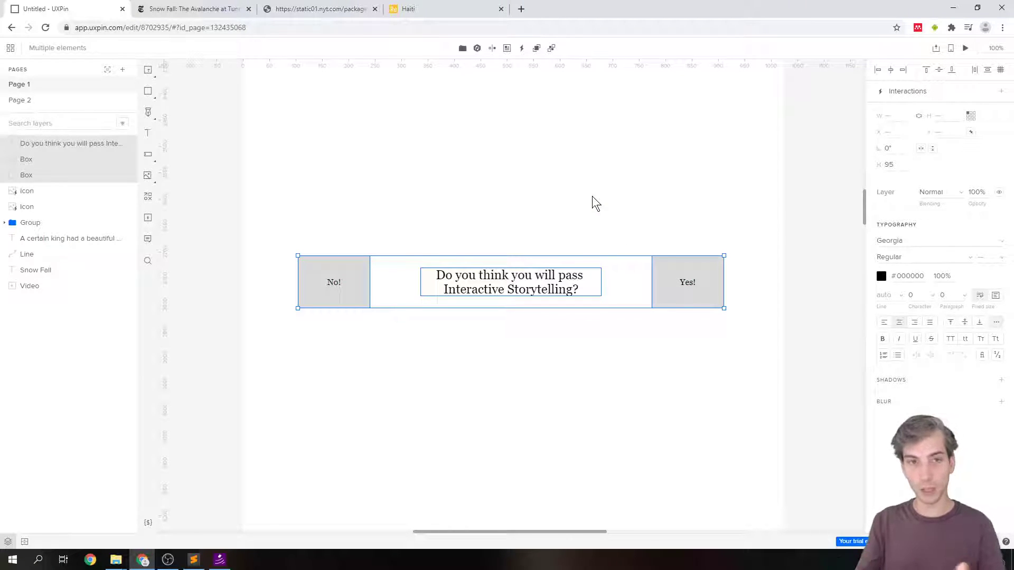
left_click(690, 197)
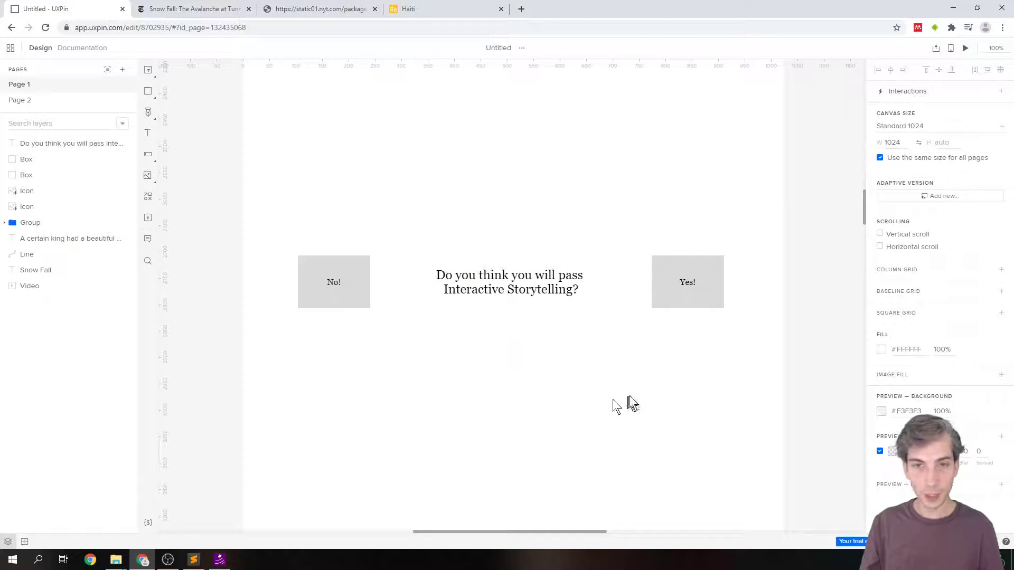
Add a text element reading "I'm sorry to hear that :(" below the "No!" box
scroll(620, 395, "down", 1)
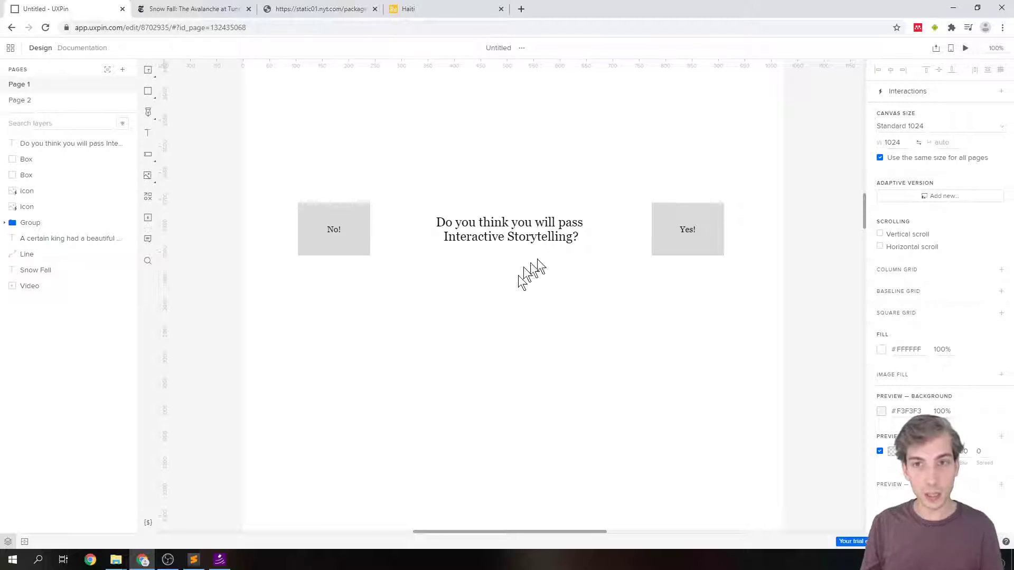
left_click(148, 135)
left_click(317, 303)
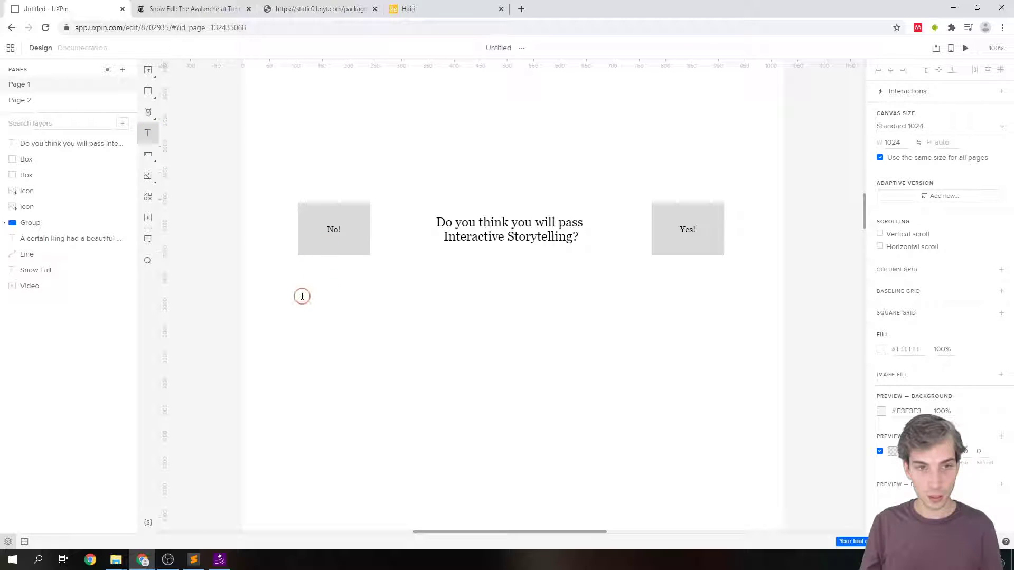
left_click(302, 297)
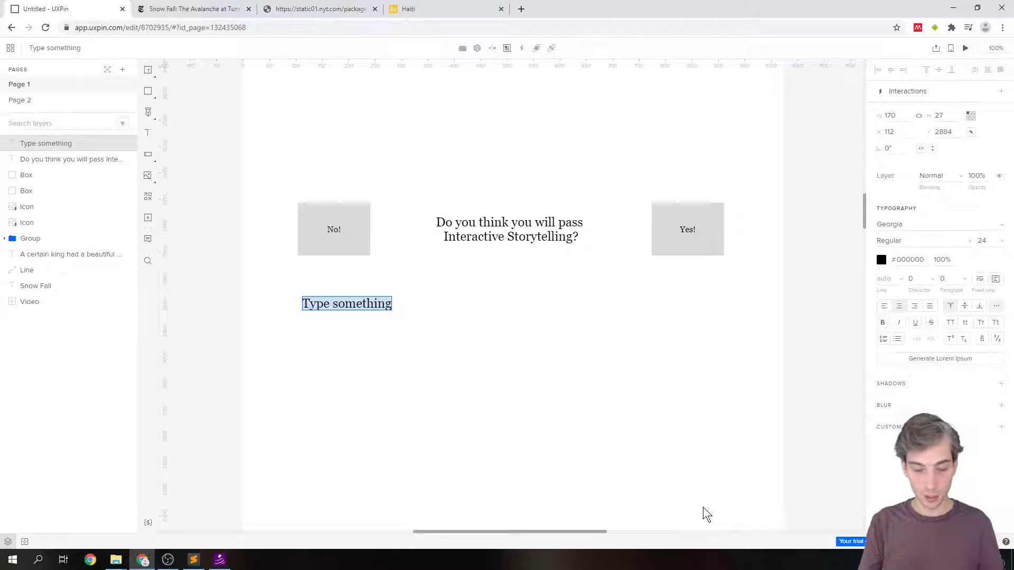
type("I'm so")
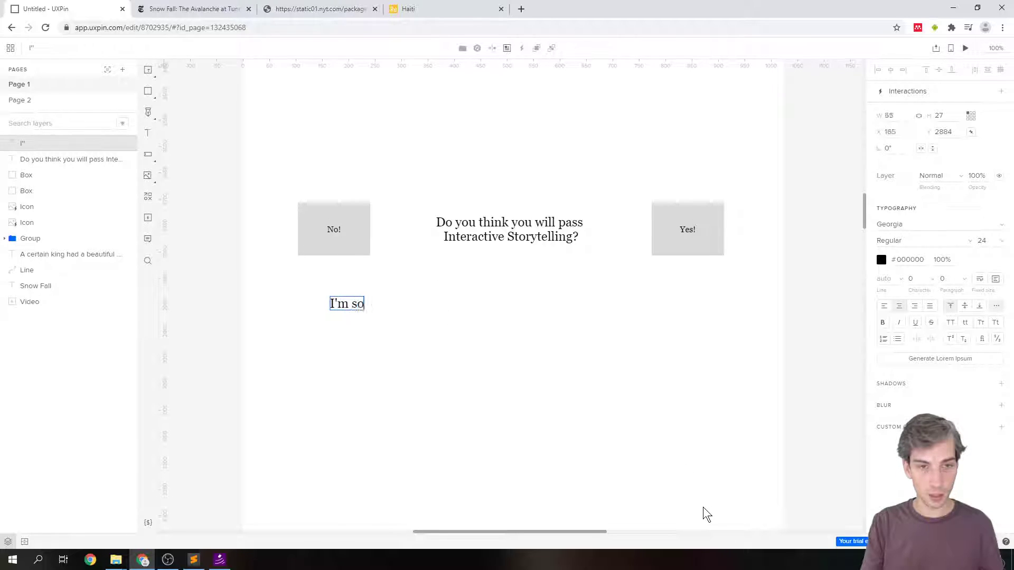
type("rry to hear that :(")
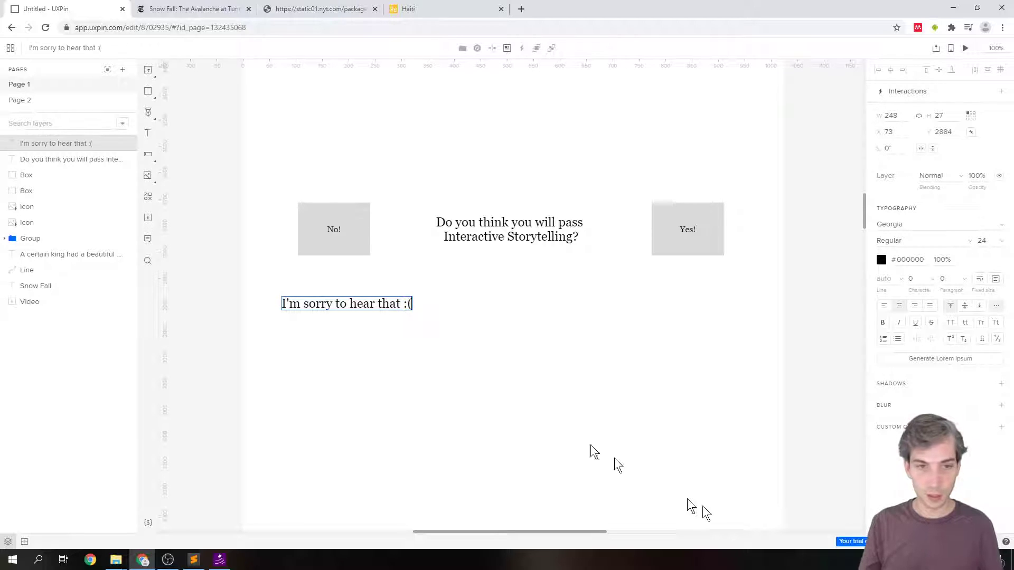
Align the "I'm sorry to hear that :(" text with the outer edge of the "No!" box, at X 104, Y 2889
left_click(363, 298)
left_click_drag(344, 306, 369, 319)
left_click(393, 353)
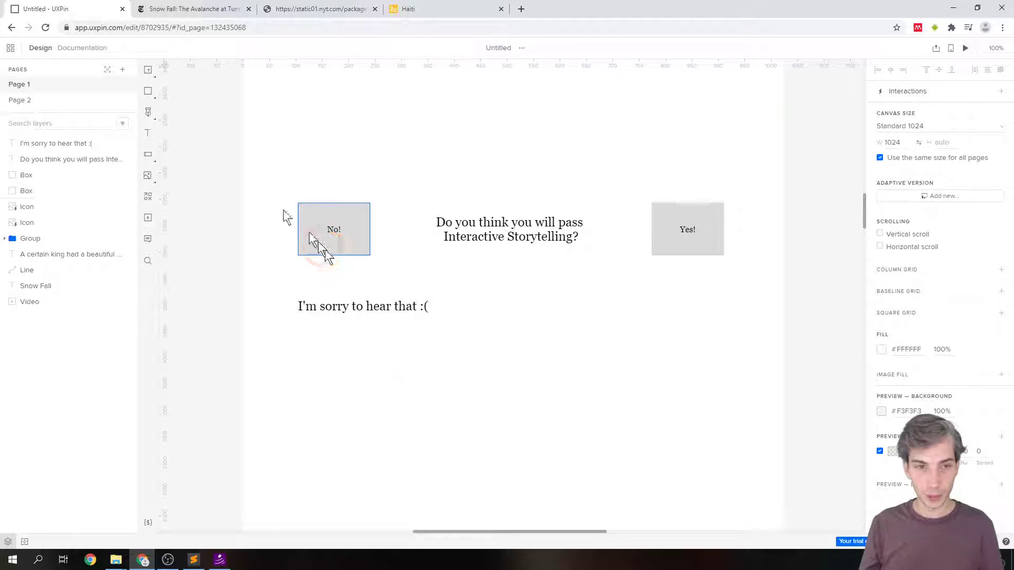
left_click(423, 311)
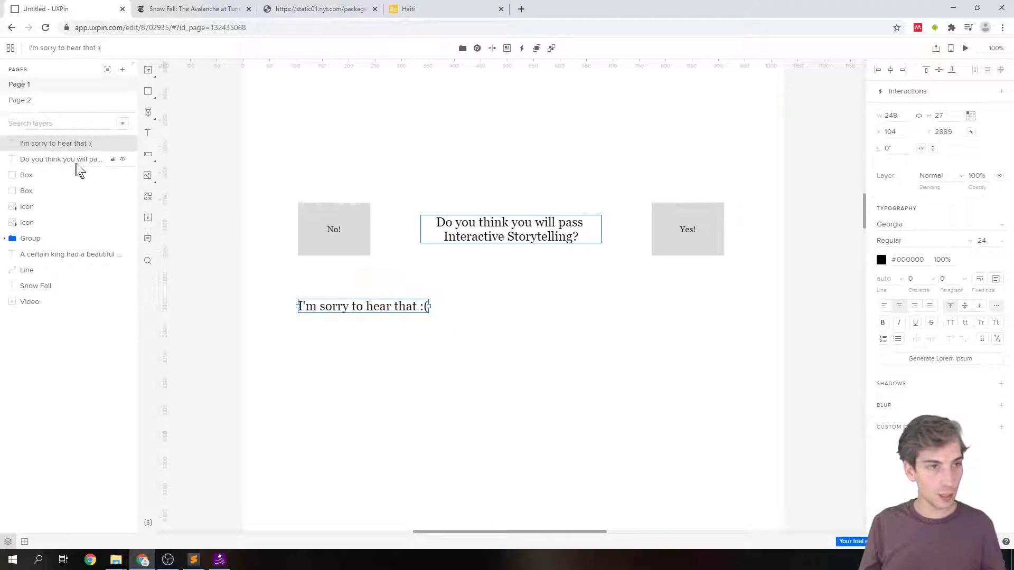
left_click(226, 195)
Add a text element reading "That's great!" and place it directly over the sorry message at X 104, Y 2889
left_click(150, 136)
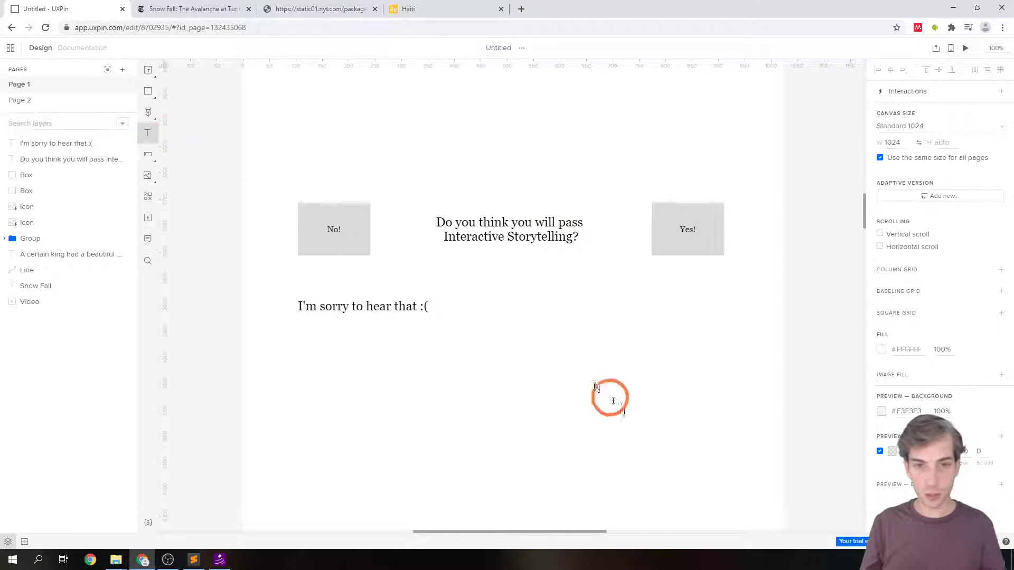
left_click(537, 339)
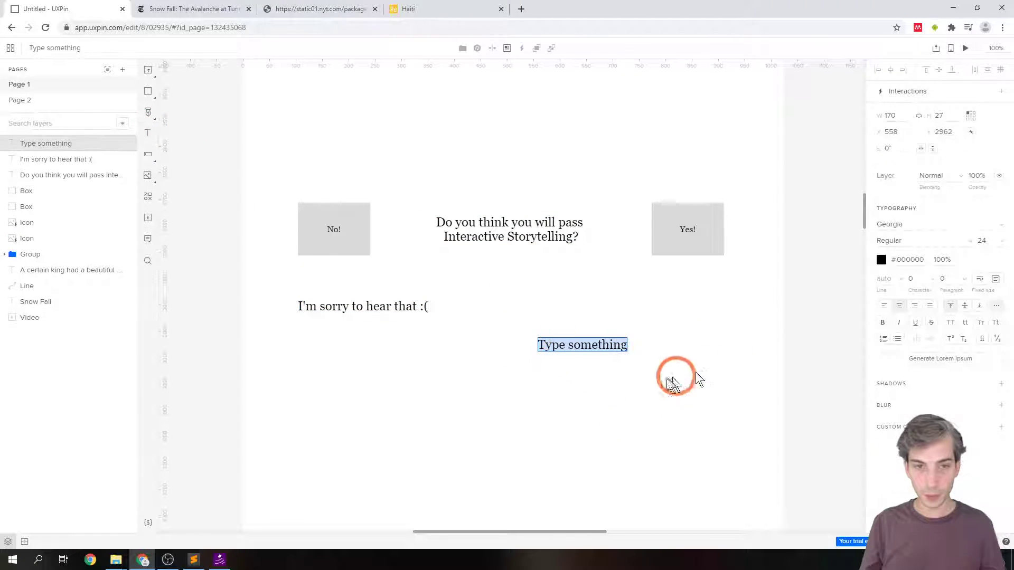
type("That''s")
key("BackSpace")
key("BackSpace")
type("s great!")
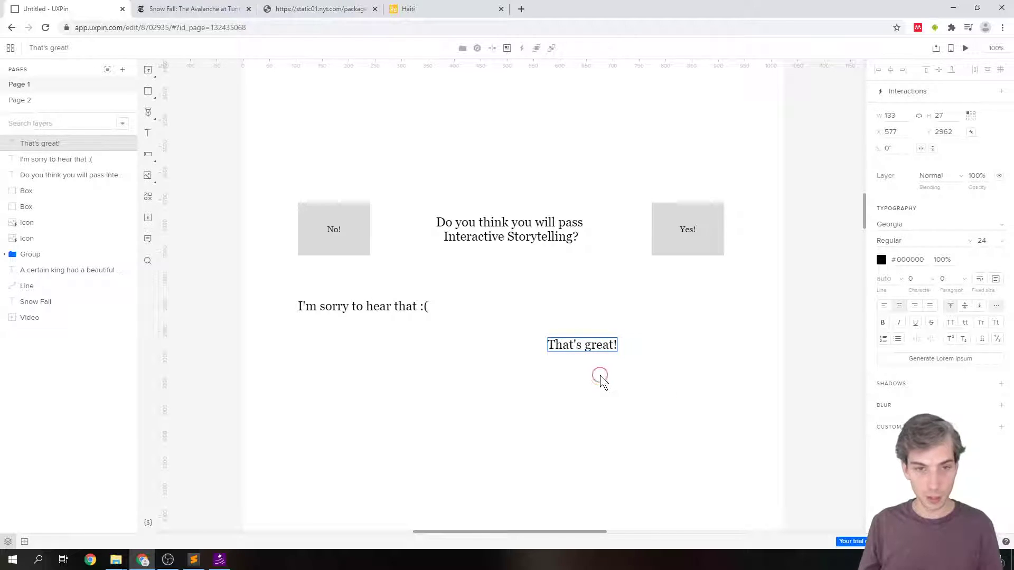
left_click_drag(585, 348, 334, 316)
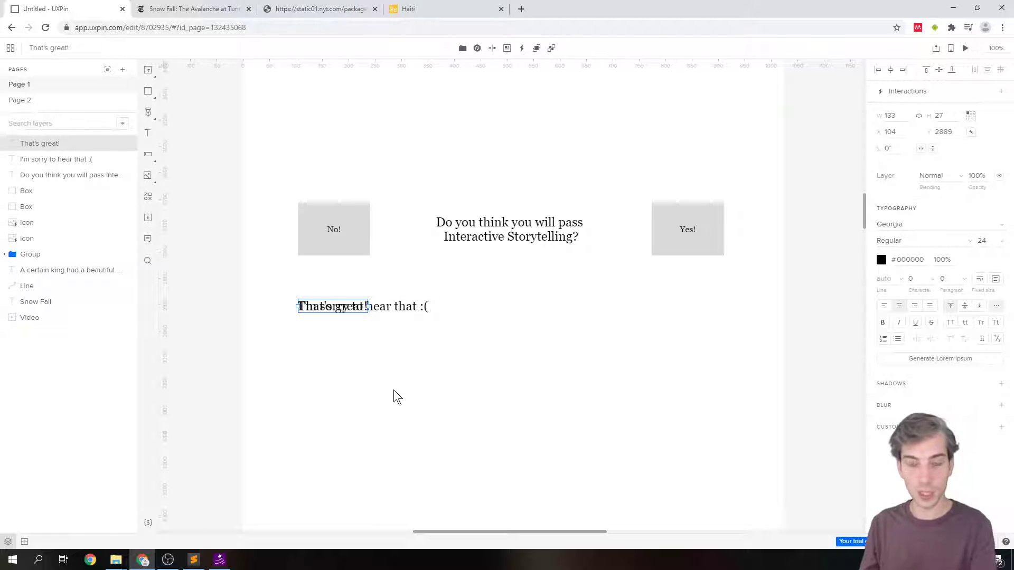
left_click(405, 378)
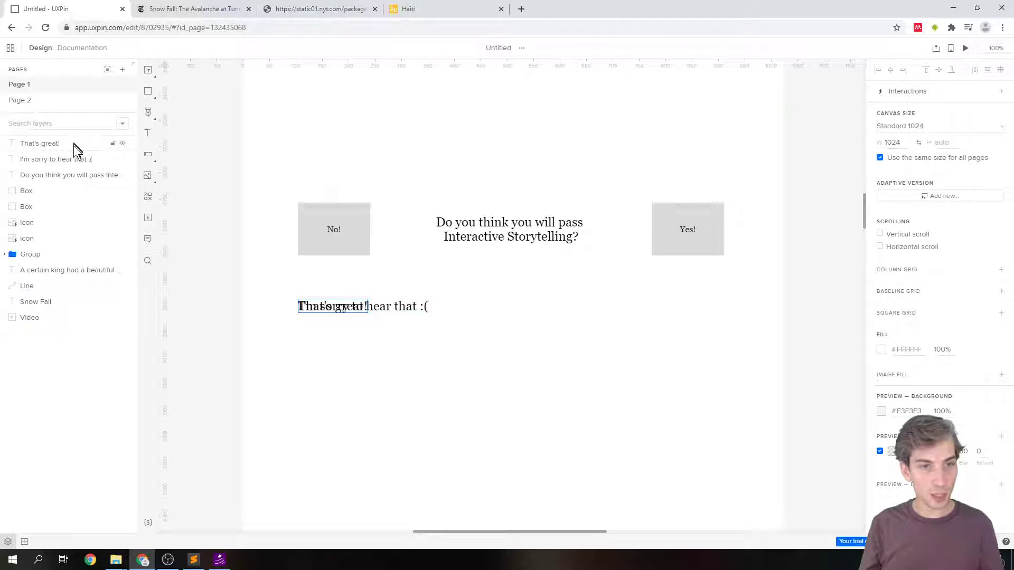
Hide both response texts, "That's great!" and "I'm sorry to hear that :("
left_click(123, 145)
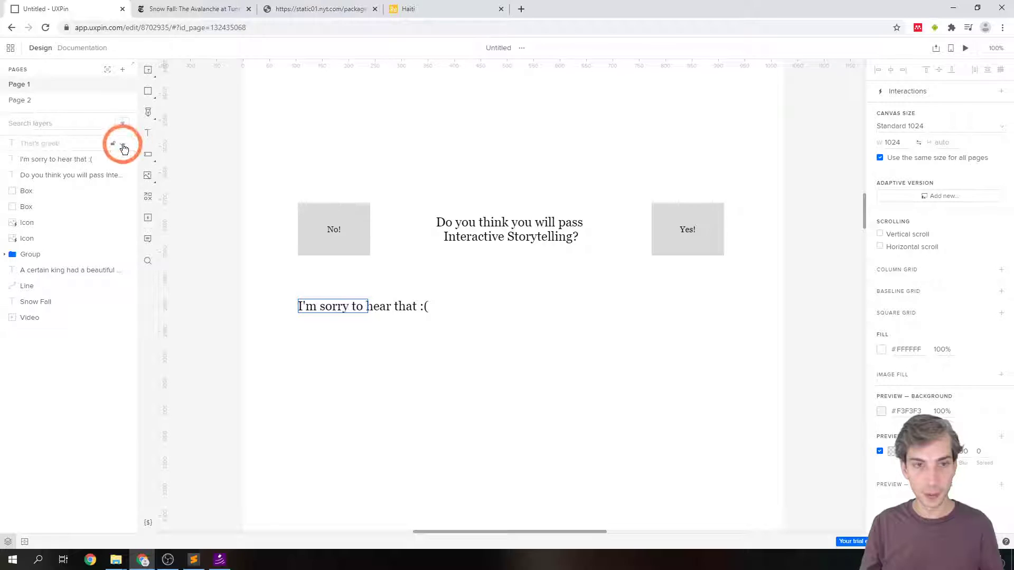
left_click(122, 160)
left_click(185, 230)
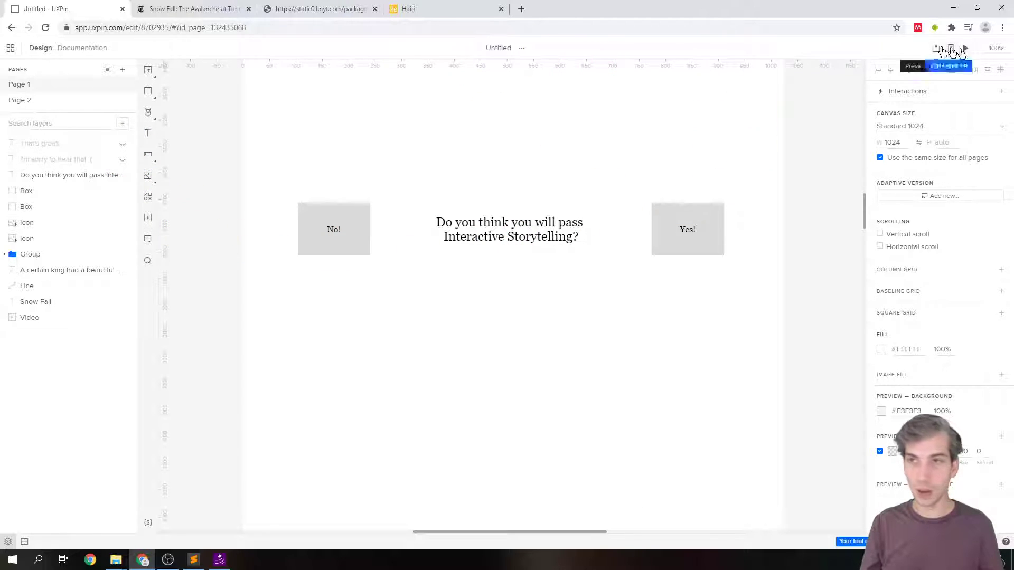
Preview the prototype down to the question section to check the hidden response texts, and close the preview
left_click(965, 48)
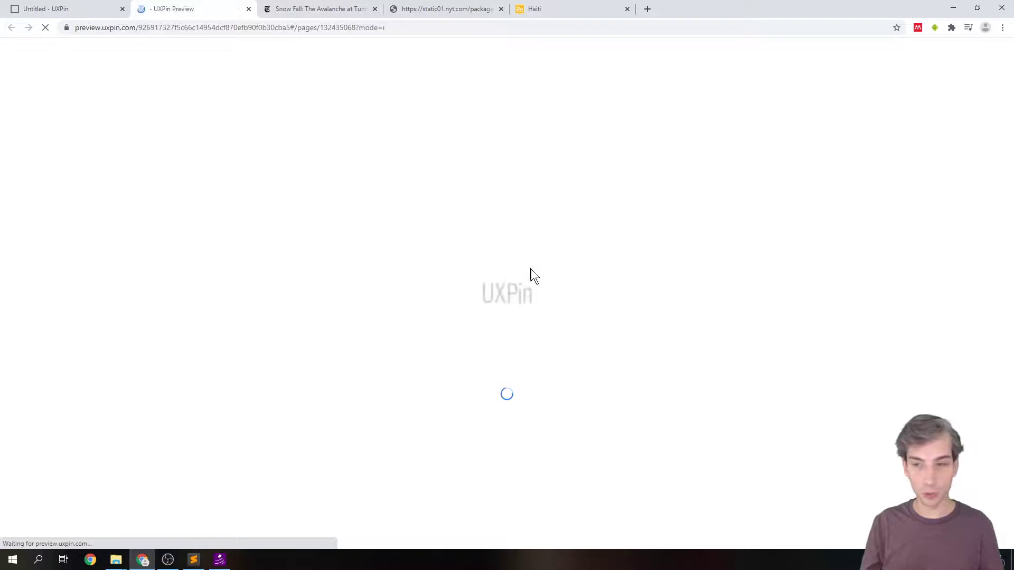
scroll(532, 284, "down", 10)
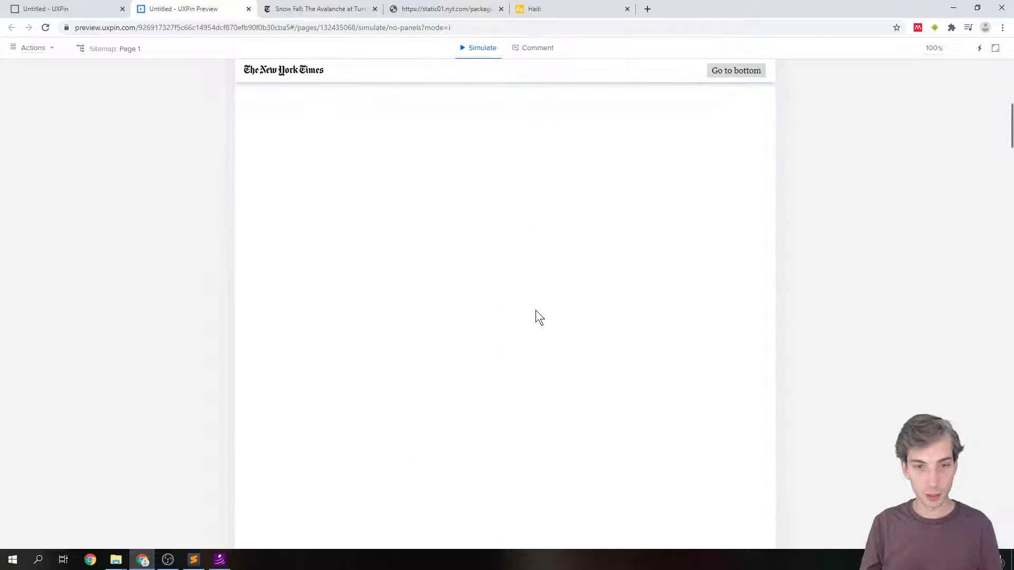
scroll(538, 304, "down", 4)
scroll(538, 303, "up", 2)
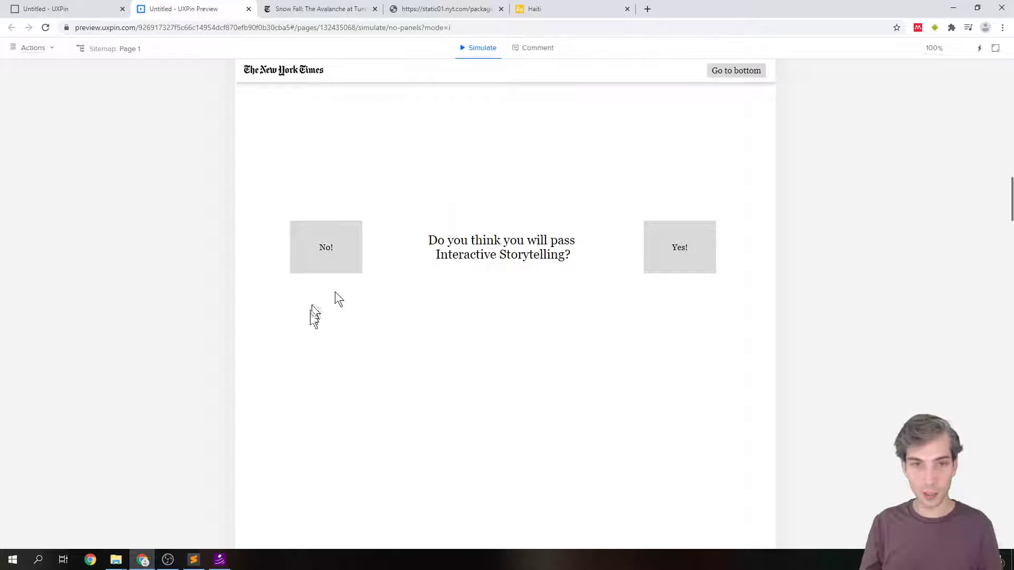
left_click(249, 9)
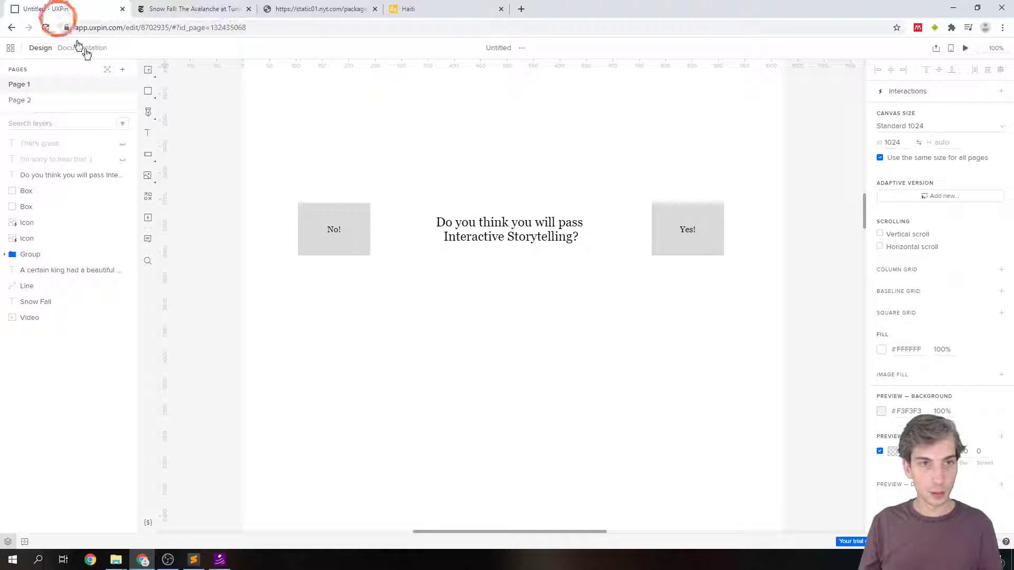
Give the "No!" box a Click (Tap) interaction that shows the "I'm sorry to hear that :(" text
left_click(346, 218)
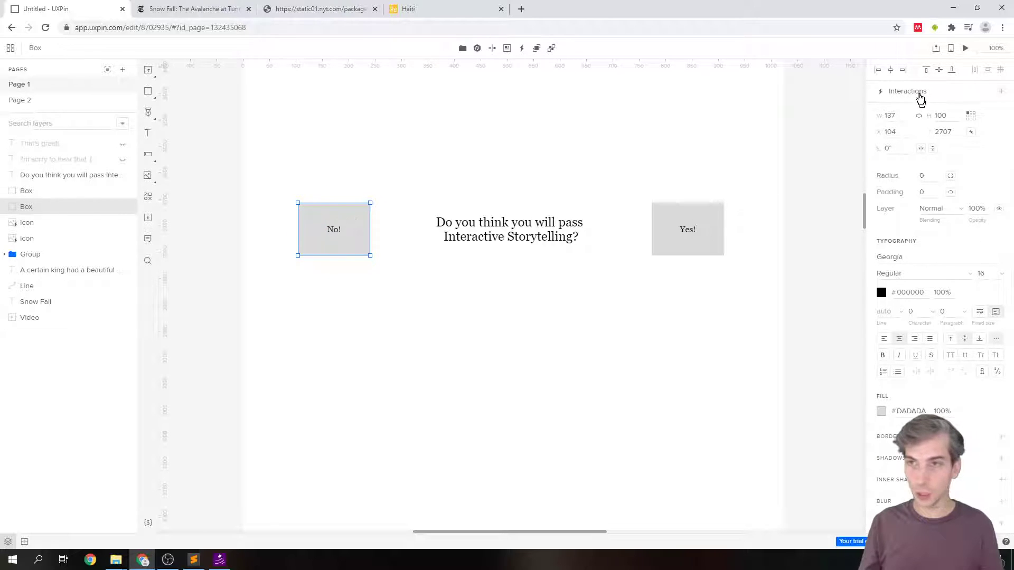
left_click(916, 92)
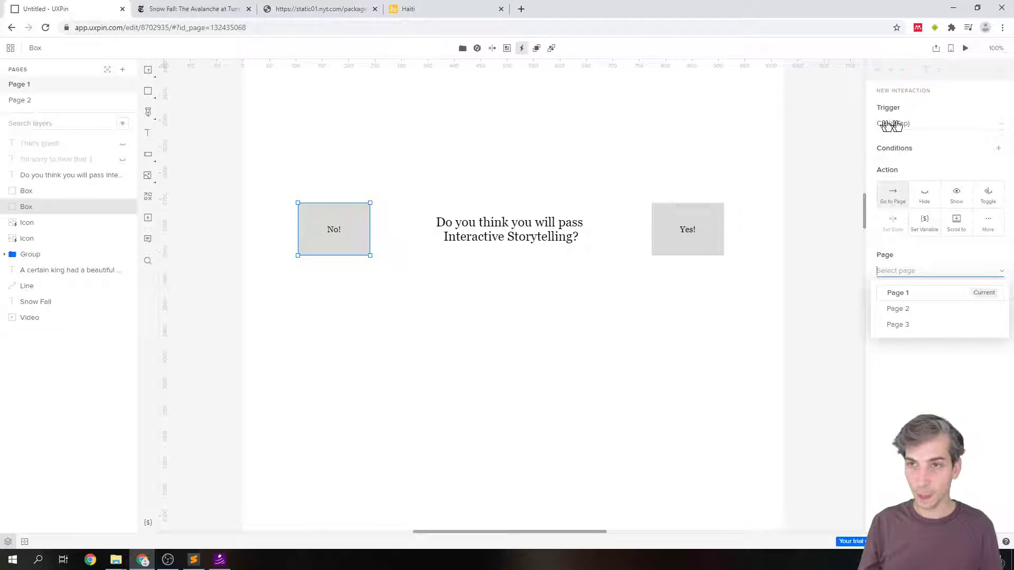
left_click(958, 201)
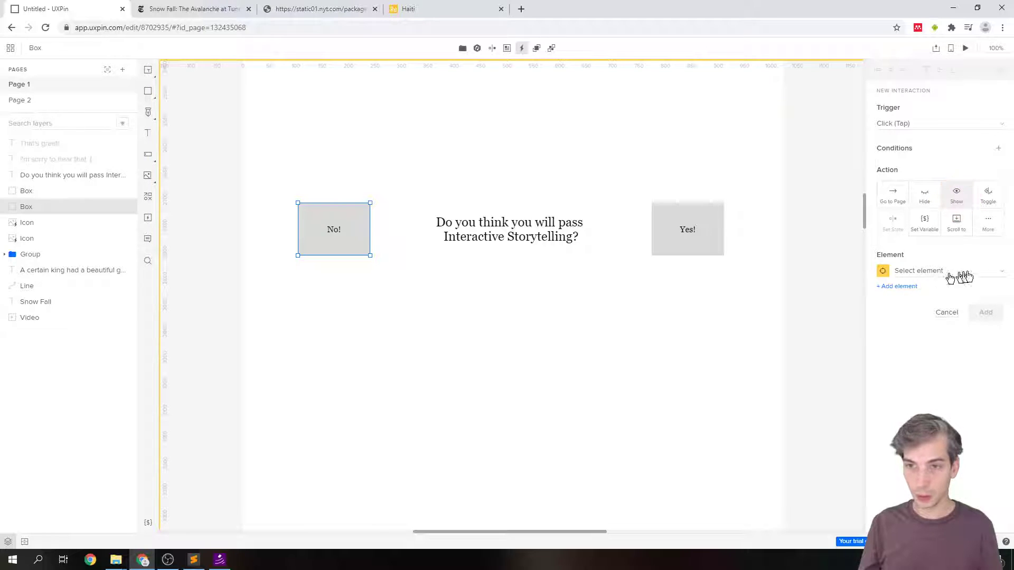
left_click(1001, 273)
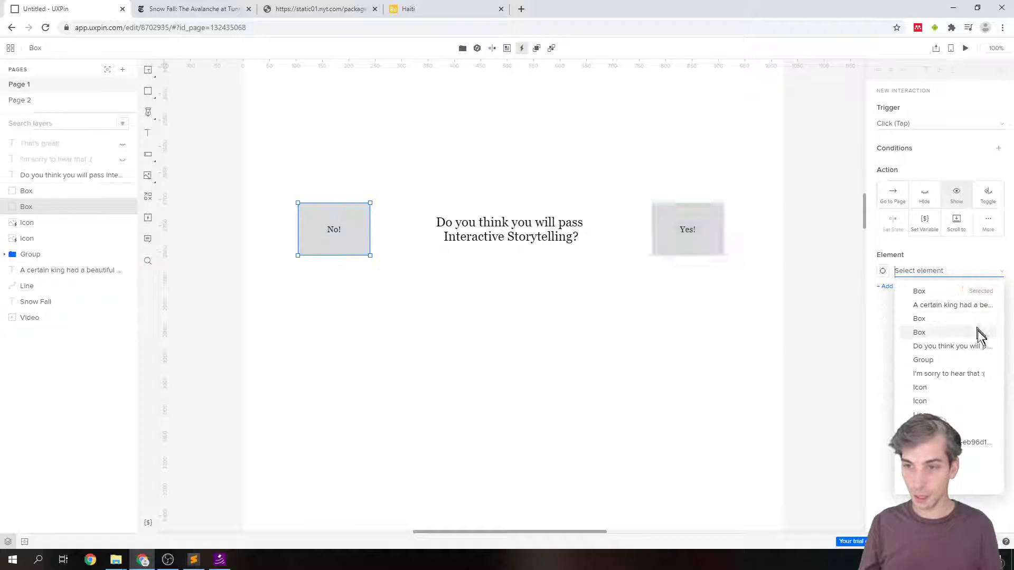
left_click(973, 374)
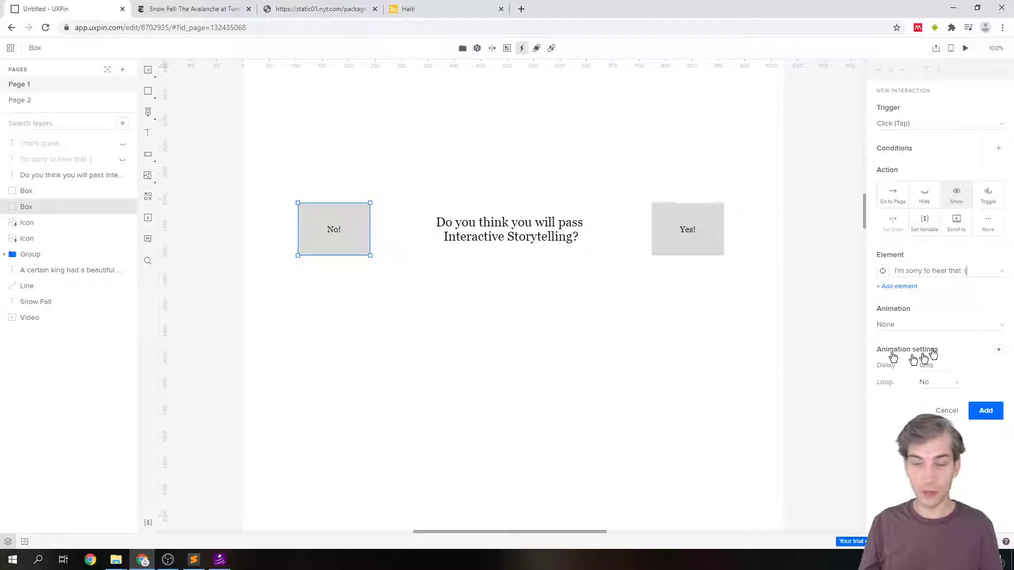
left_click(991, 415)
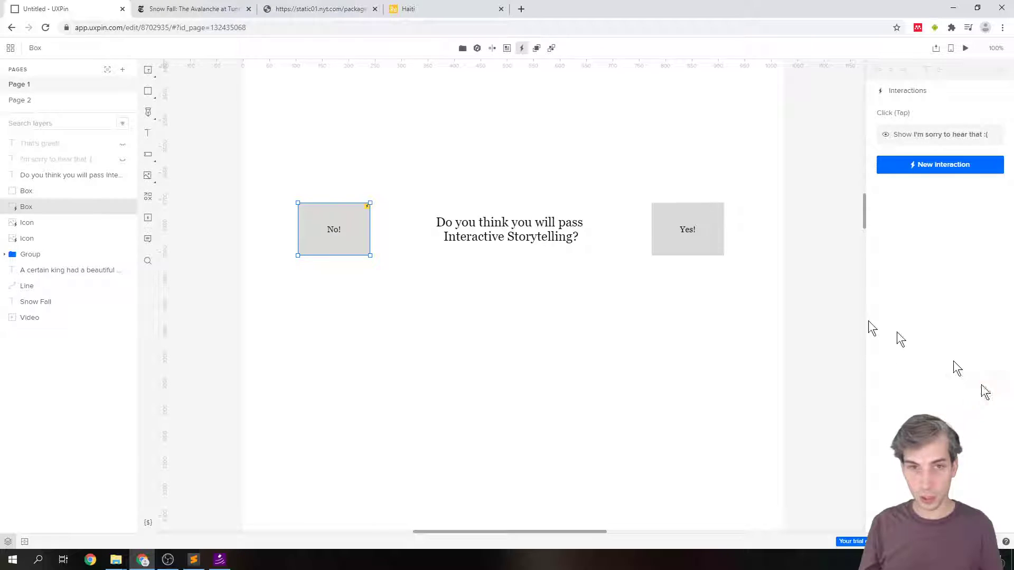
left_click(388, 292)
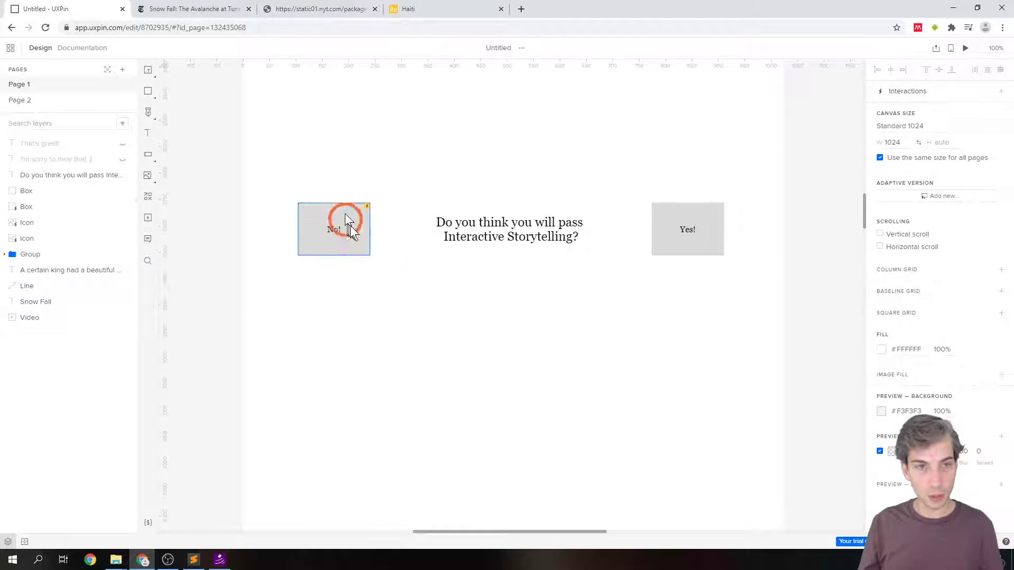
Give the "Yes!" box a Click (Tap) interaction that shows the "That's great!" text
left_click(713, 221)
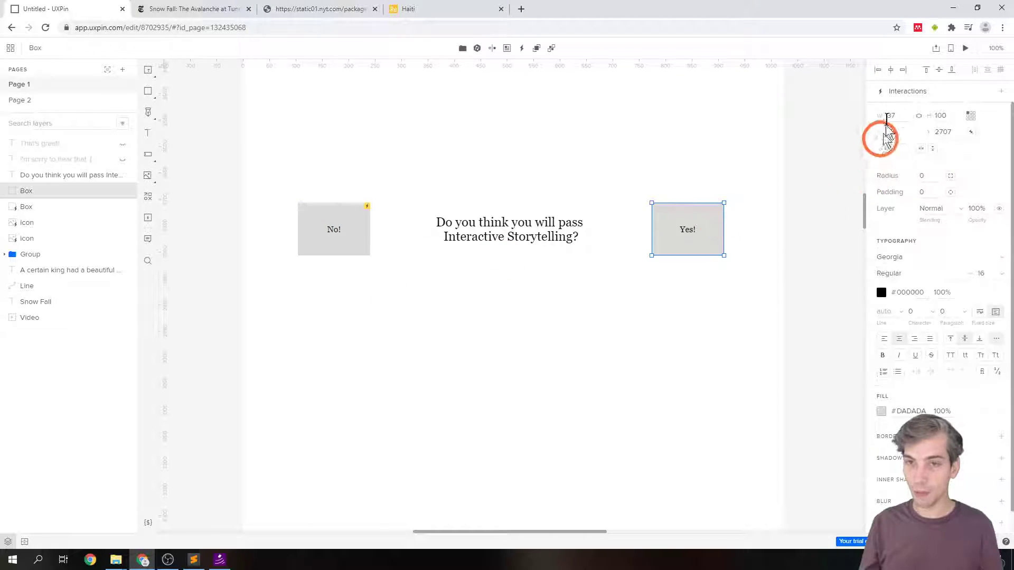
left_click(910, 93)
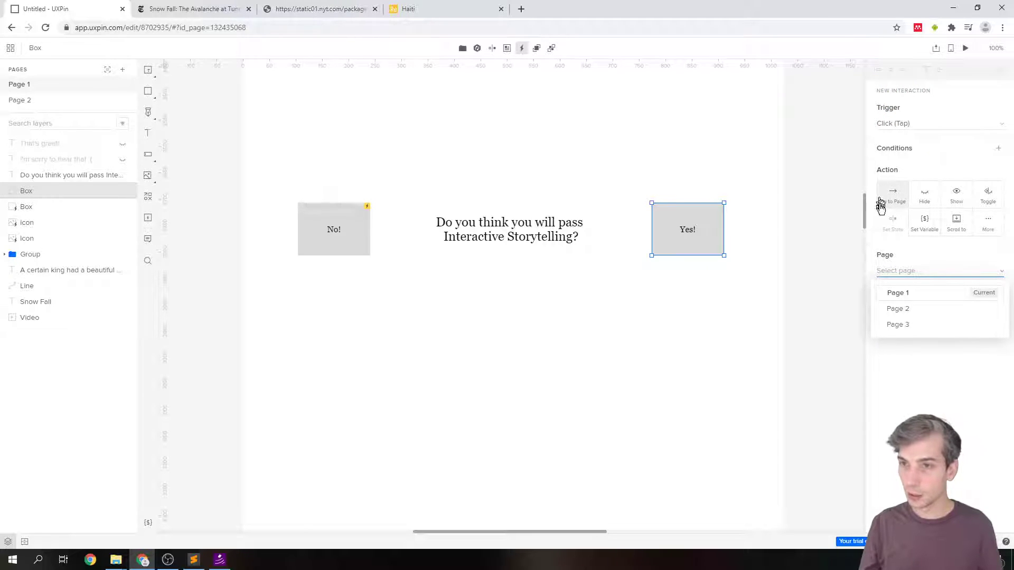
left_click(954, 194)
left_click(976, 273)
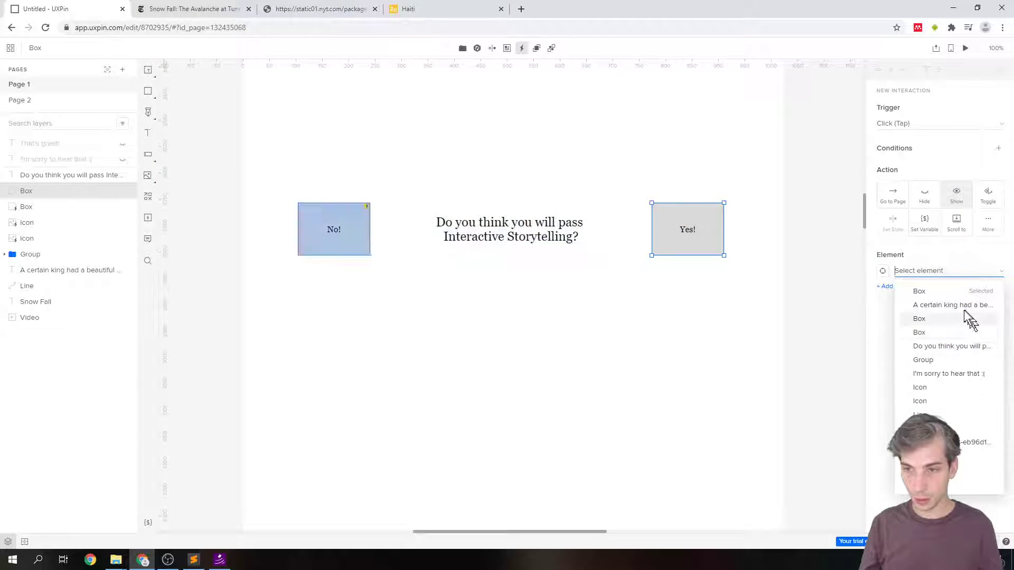
left_click(951, 481)
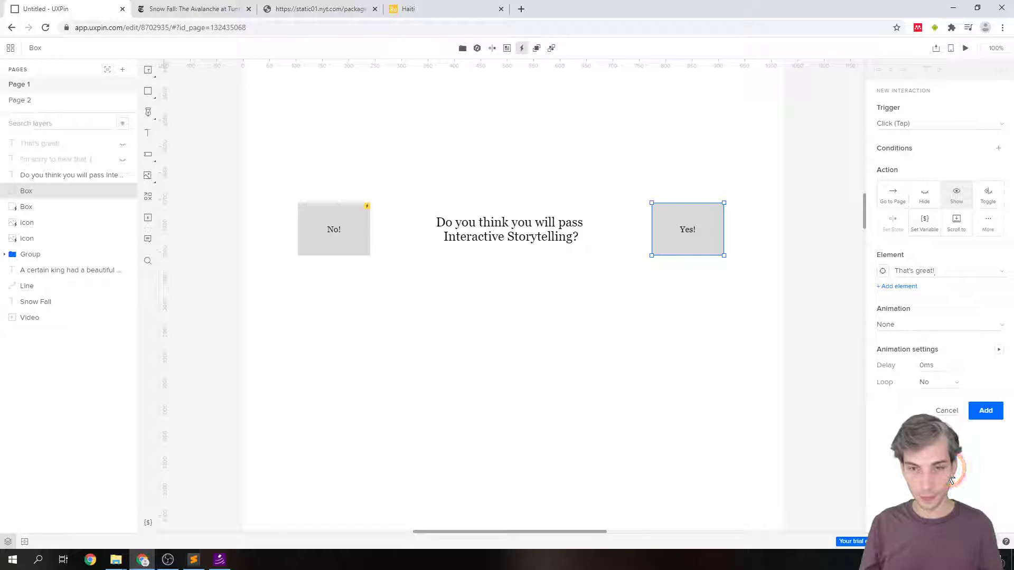
left_click(998, 415)
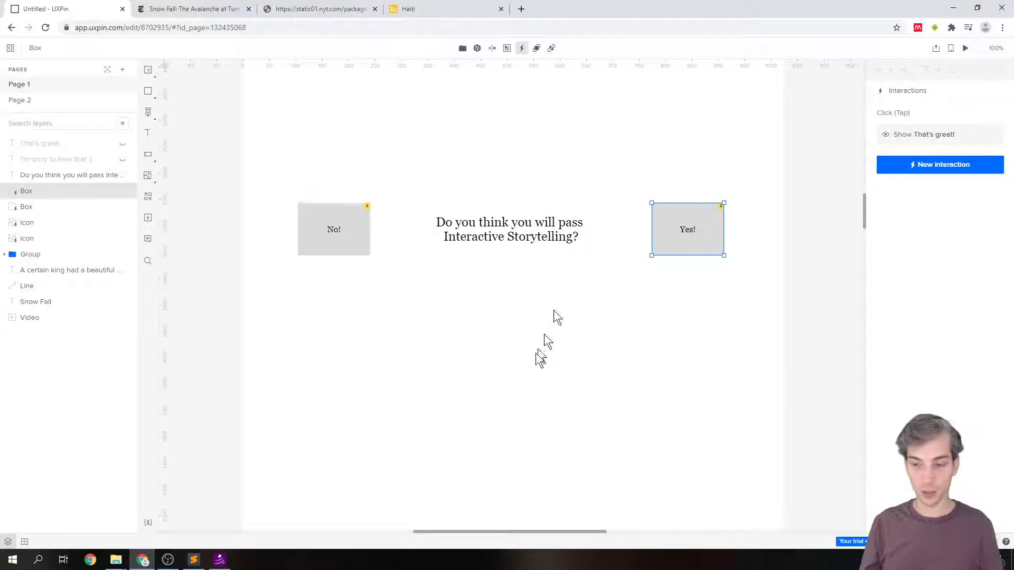
Preview the prototype, try the "No!" and "Yes!" answers in the question section, and return to the editor
left_click(966, 48)
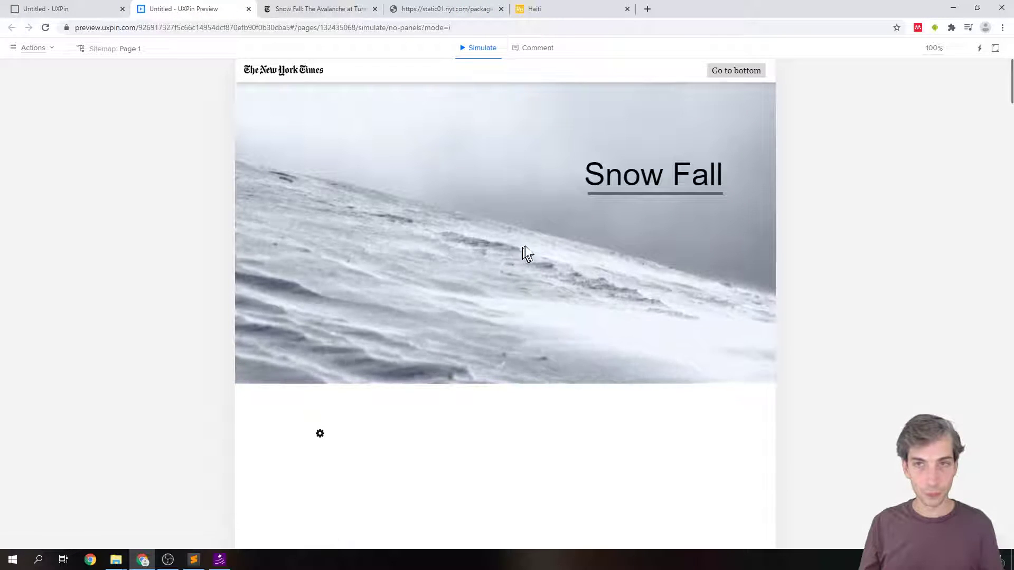
left_click(722, 70)
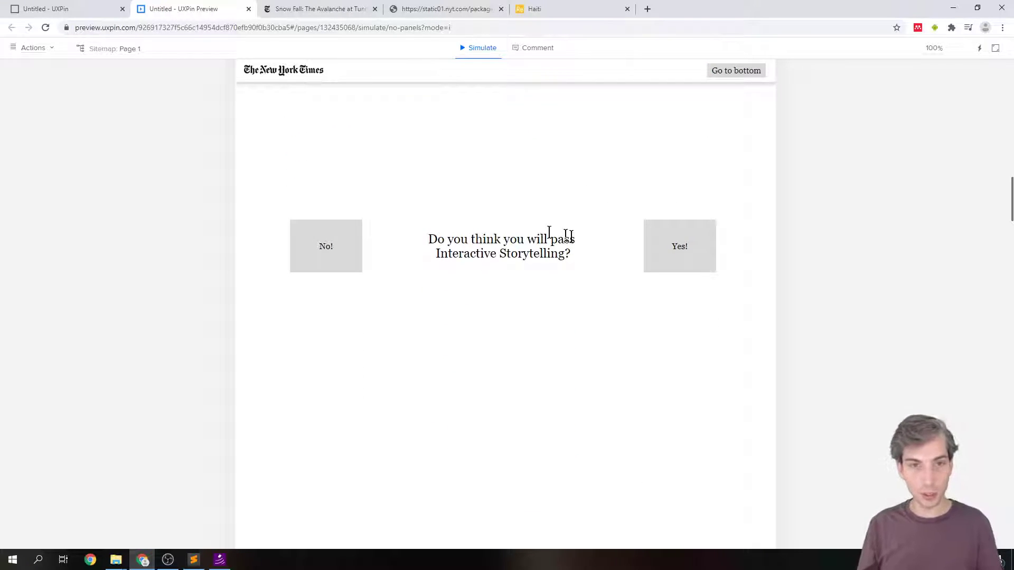
left_click(333, 247)
left_click(294, 324)
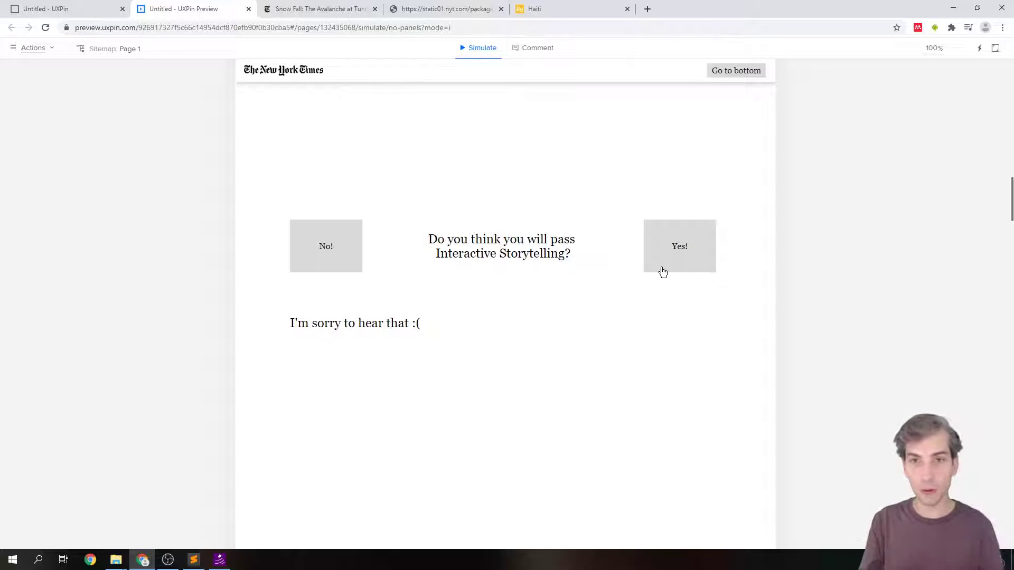
left_click(674, 251)
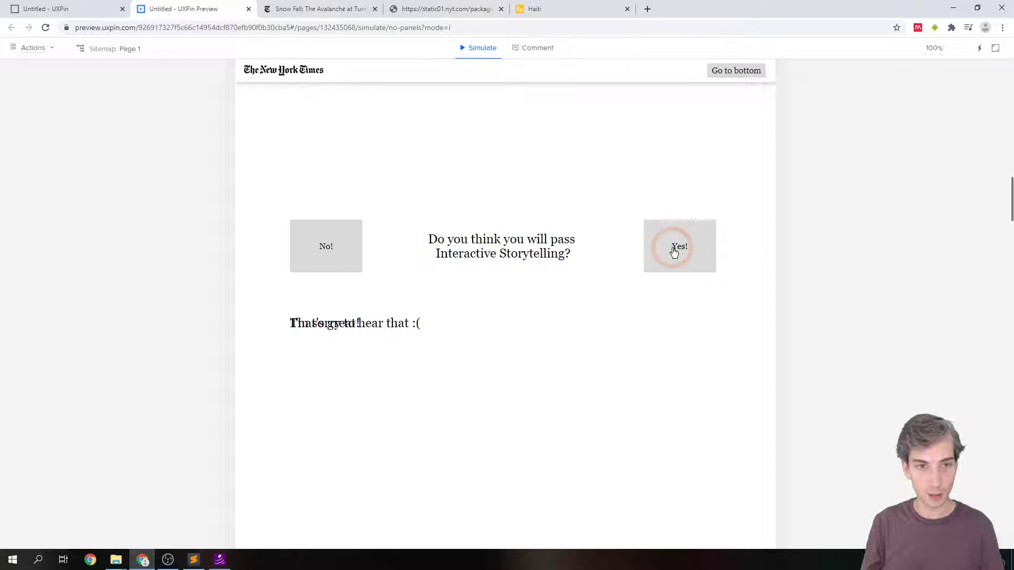
left_click(90, 9)
left_click(365, 161)
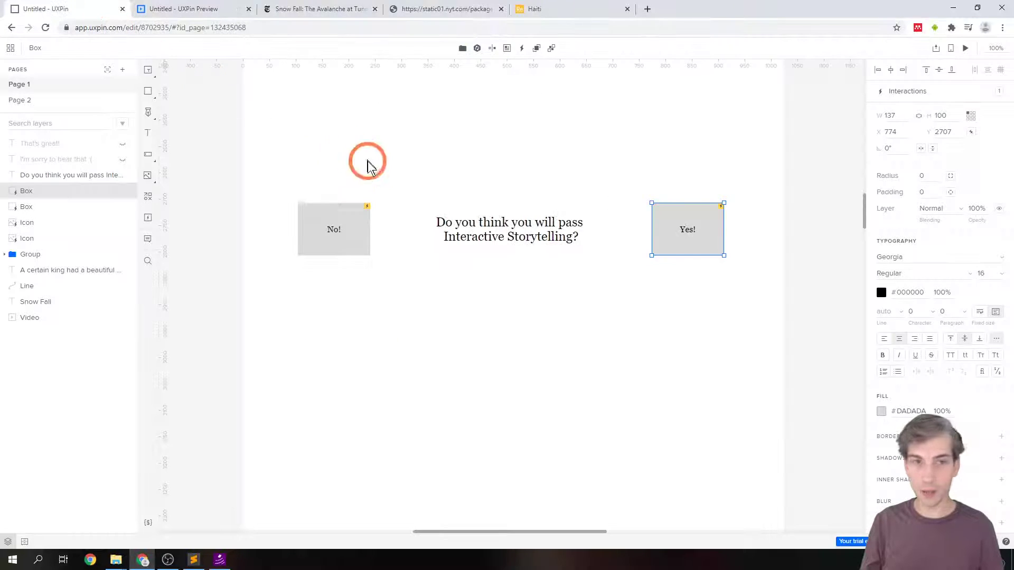
Add a second Click (Tap) interaction to the "No!" box that hides the "That's great!" text
left_click(327, 227)
left_click(482, 234)
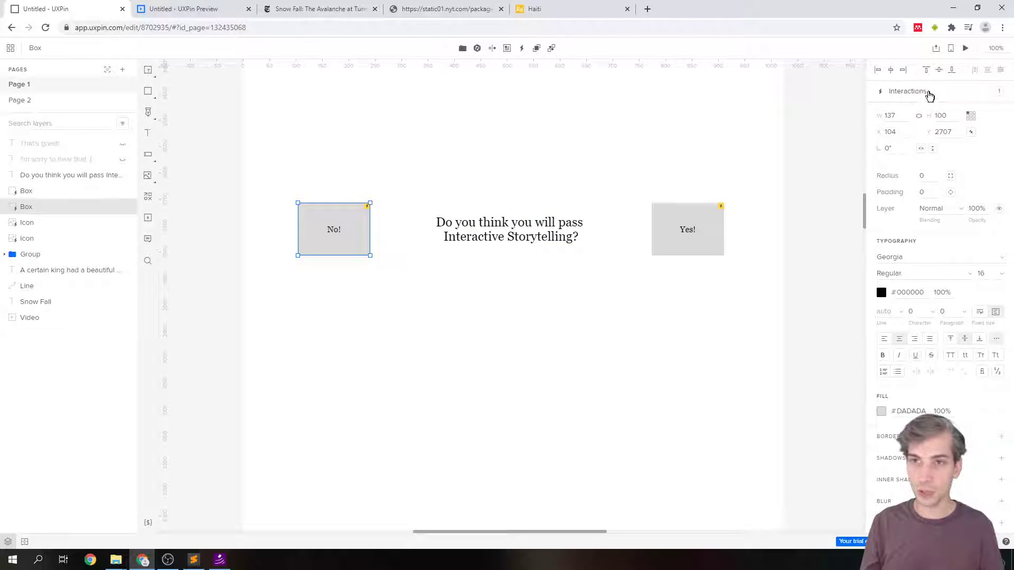
left_click(930, 94)
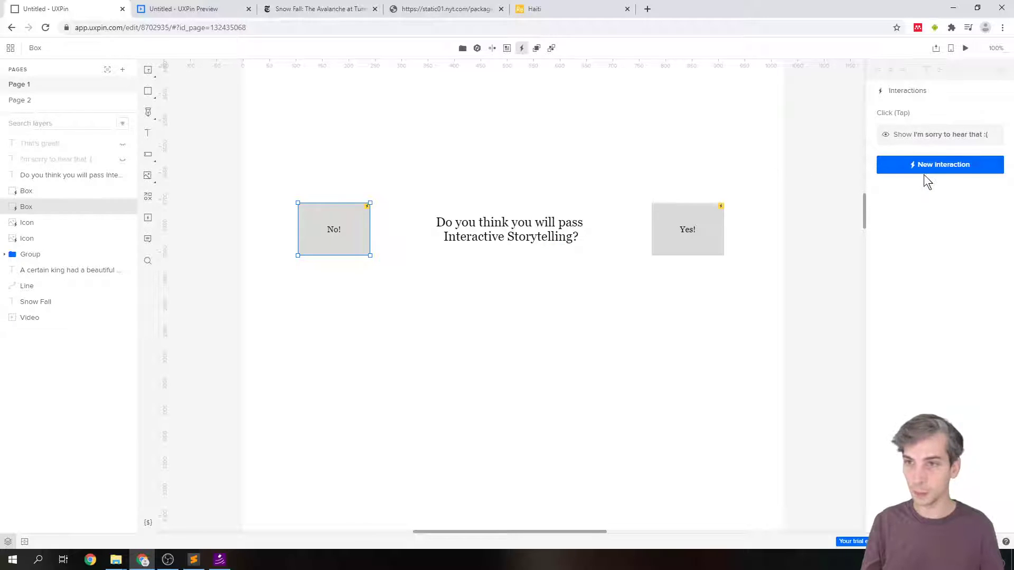
left_click(938, 168)
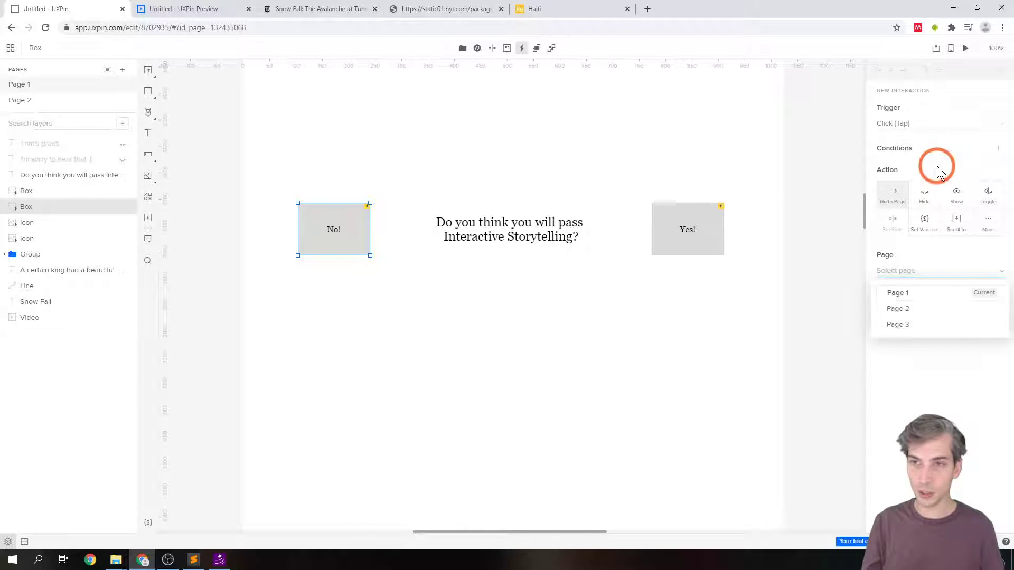
left_click(931, 198)
left_click(978, 268)
left_click(990, 271)
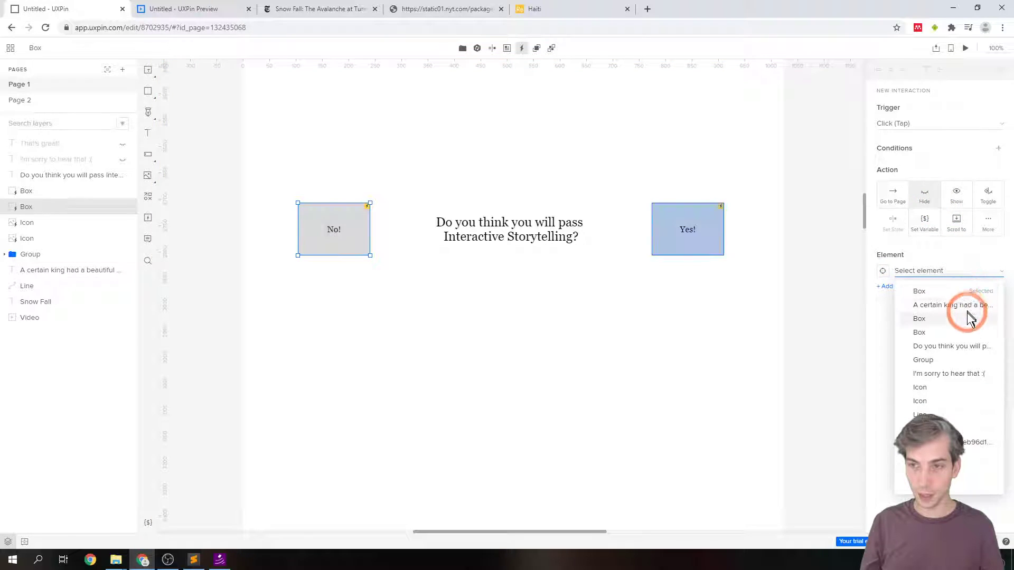
left_click(955, 476)
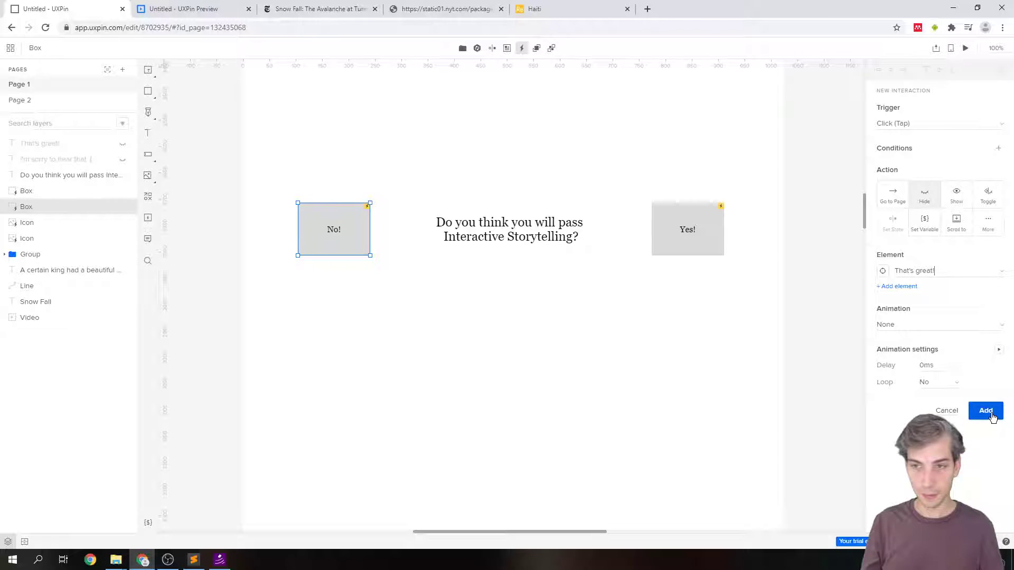
left_click(992, 416)
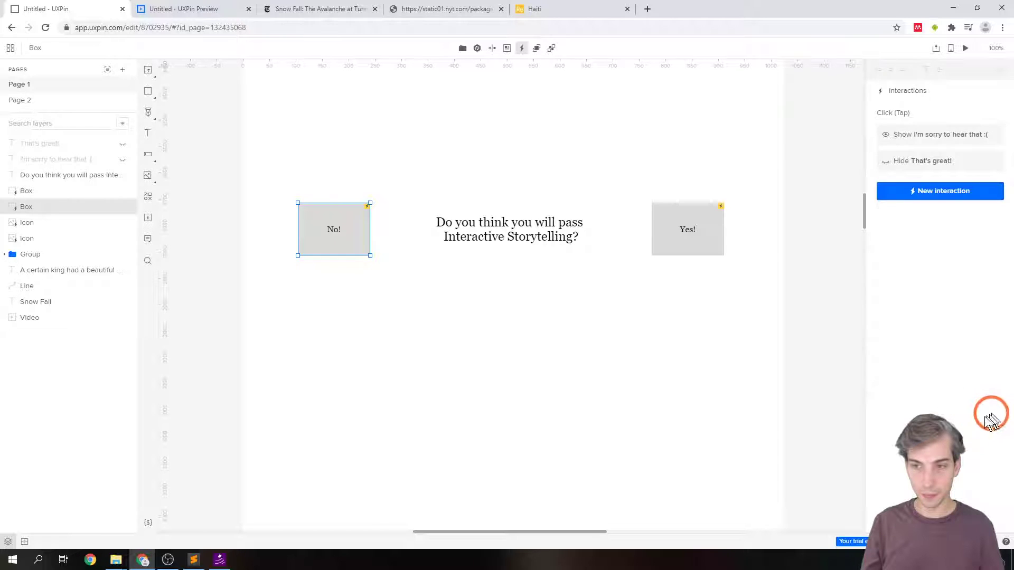
Add a second Click (Tap) interaction to the "Yes!" box that hides the "I'm sorry to hear that :(" text
left_click(714, 242)
left_click(944, 98)
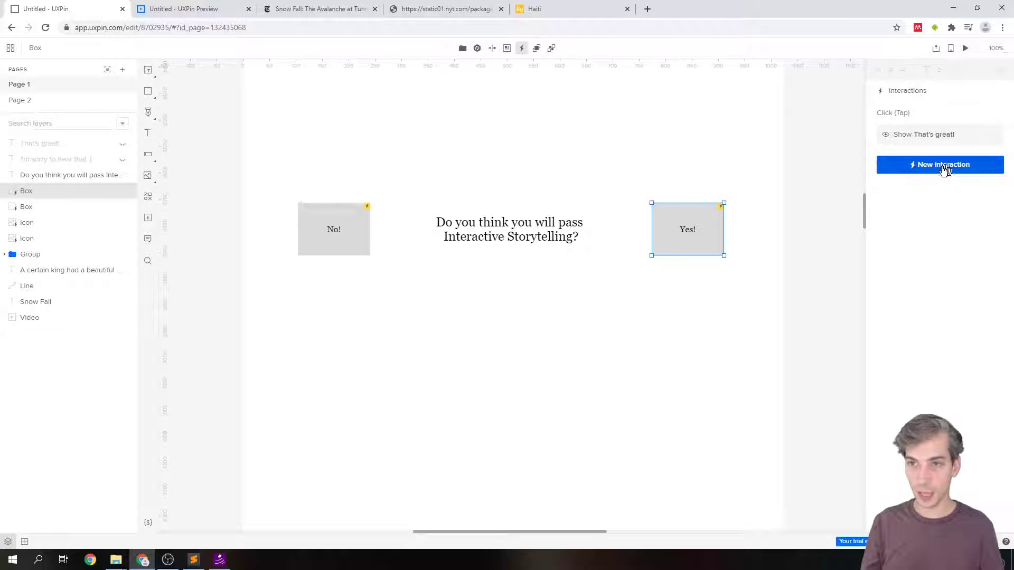
left_click(945, 166)
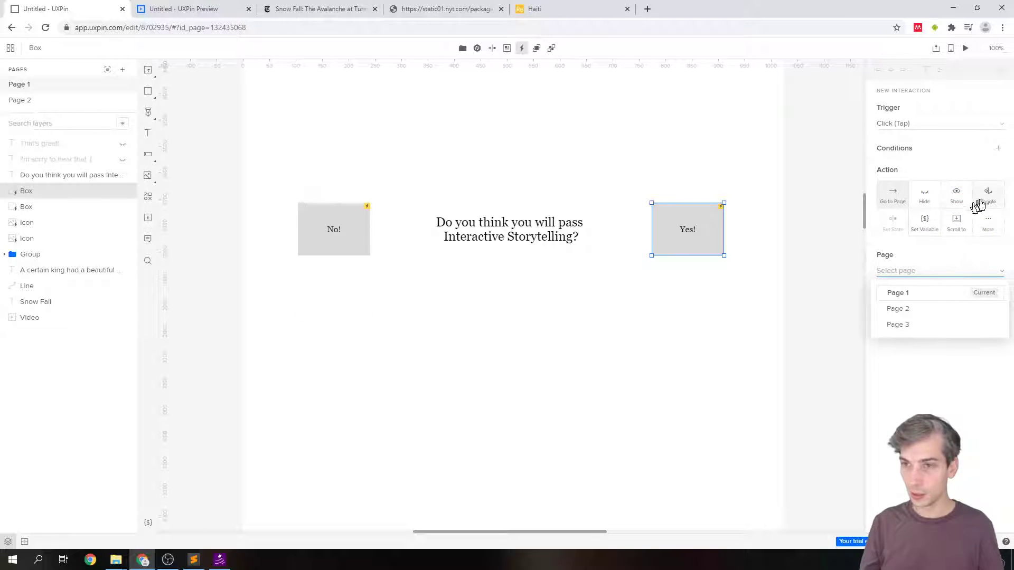
left_click(925, 196)
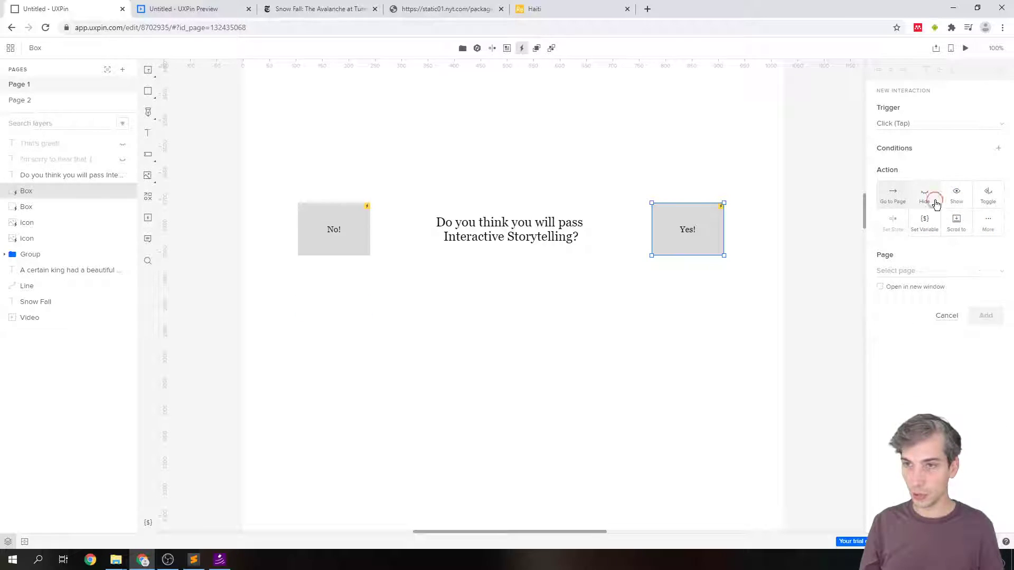
left_click(985, 271)
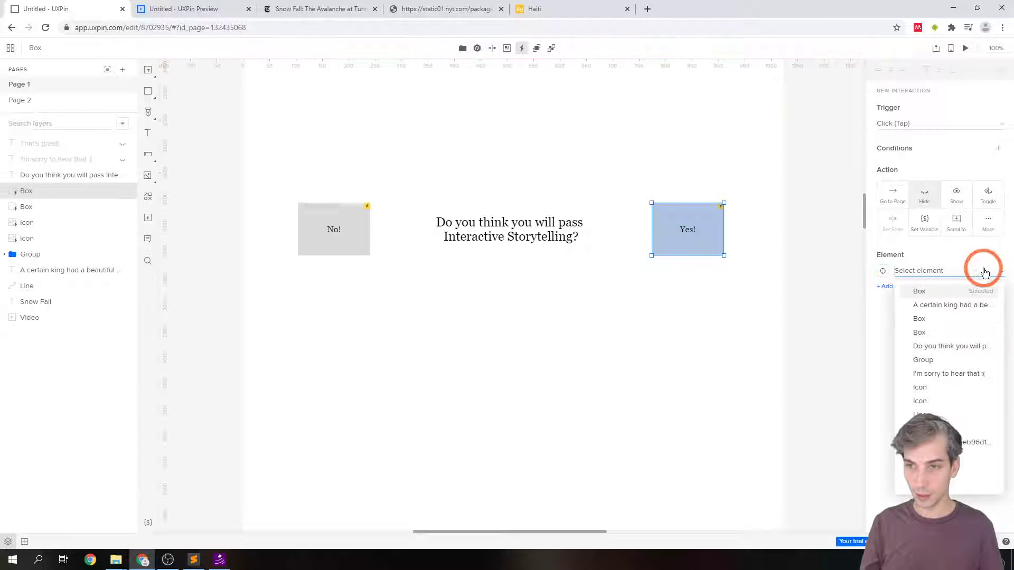
left_click(959, 375)
left_click(921, 351)
left_click(989, 415)
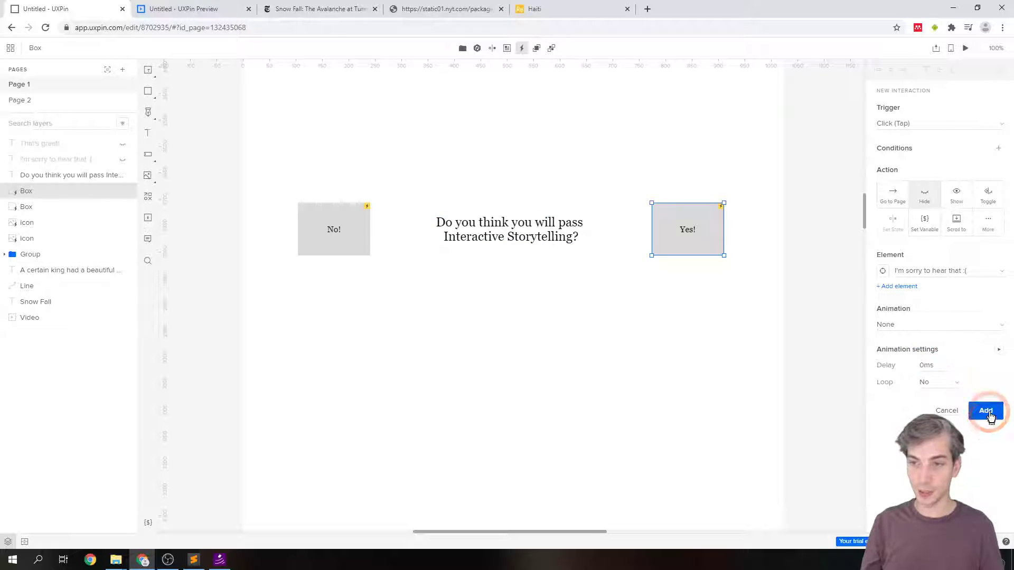
left_click(660, 384)
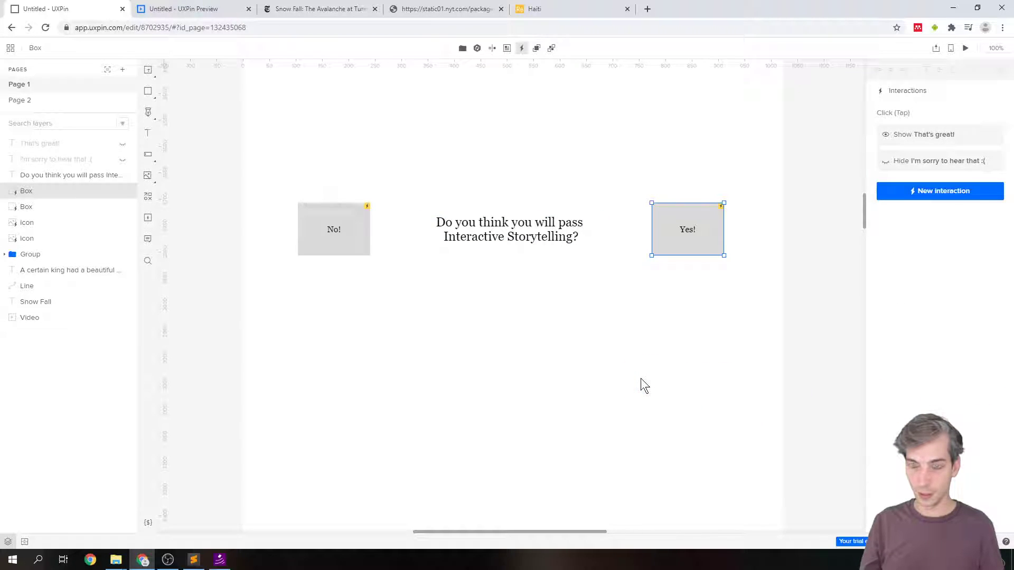
left_click(637, 370)
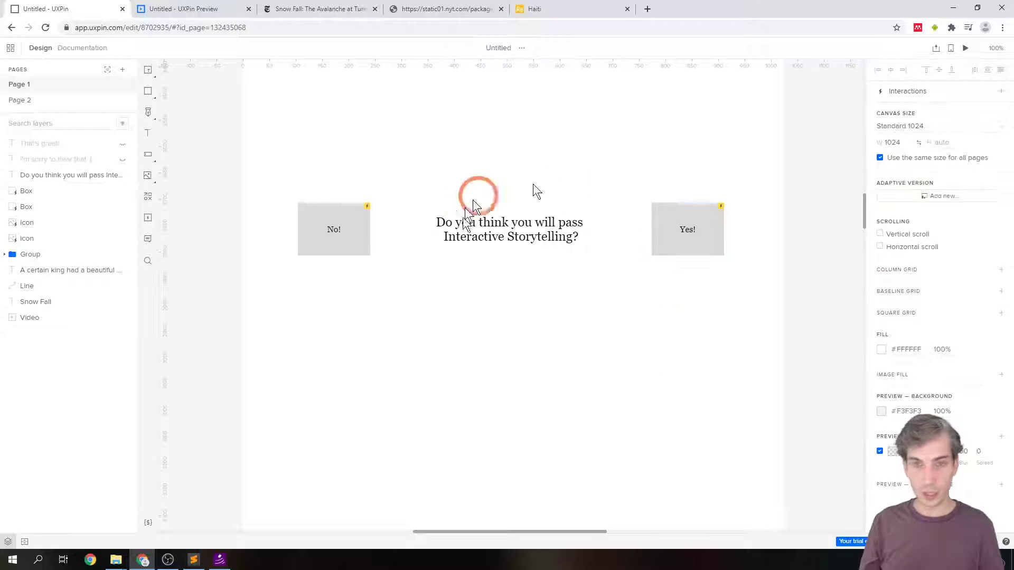
Start a new Click (Tap) interaction on the "No!" box with the Color action, targeting the box itself
left_click(332, 249)
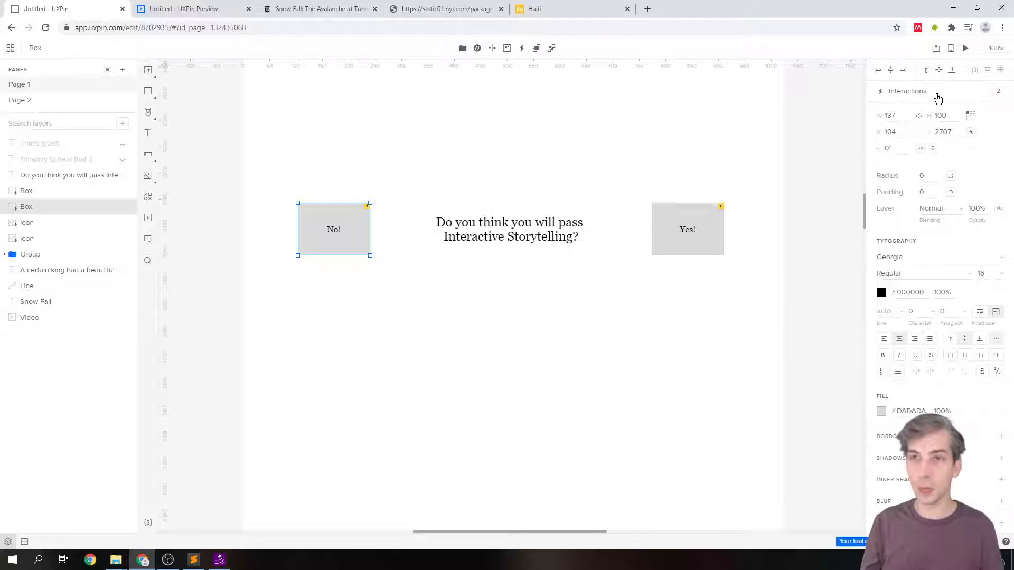
left_click(938, 98)
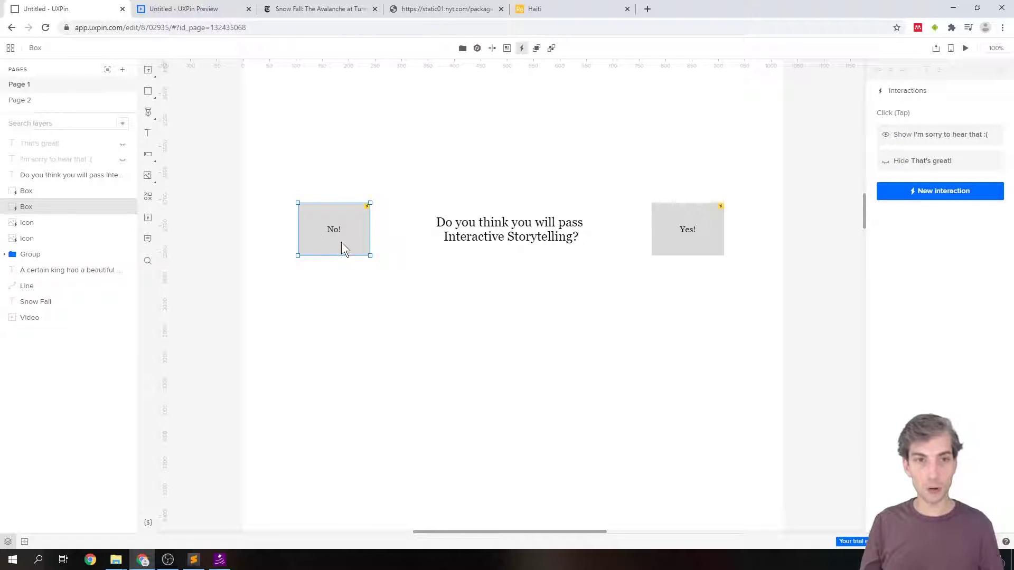
left_click(943, 194)
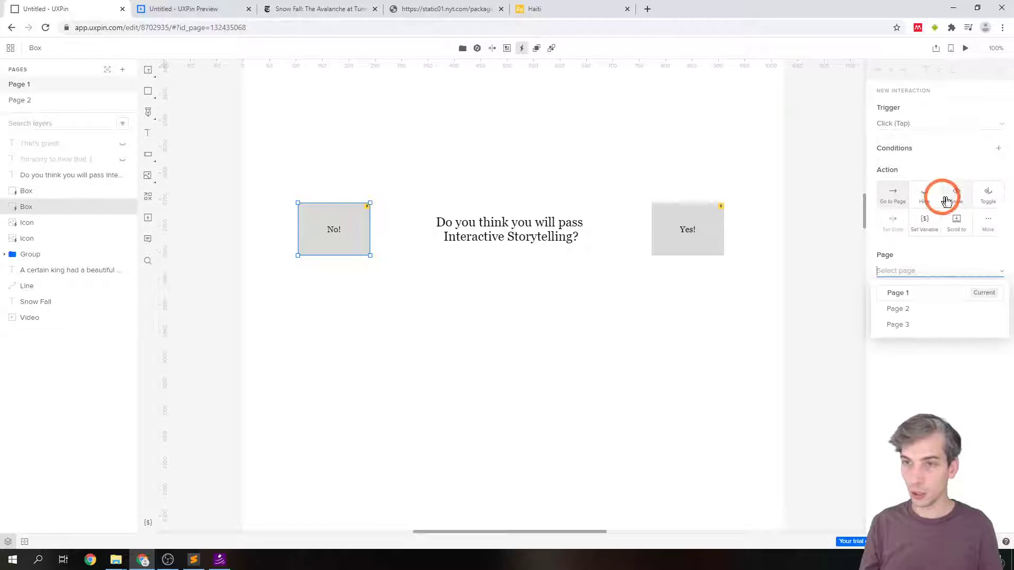
left_click(997, 229)
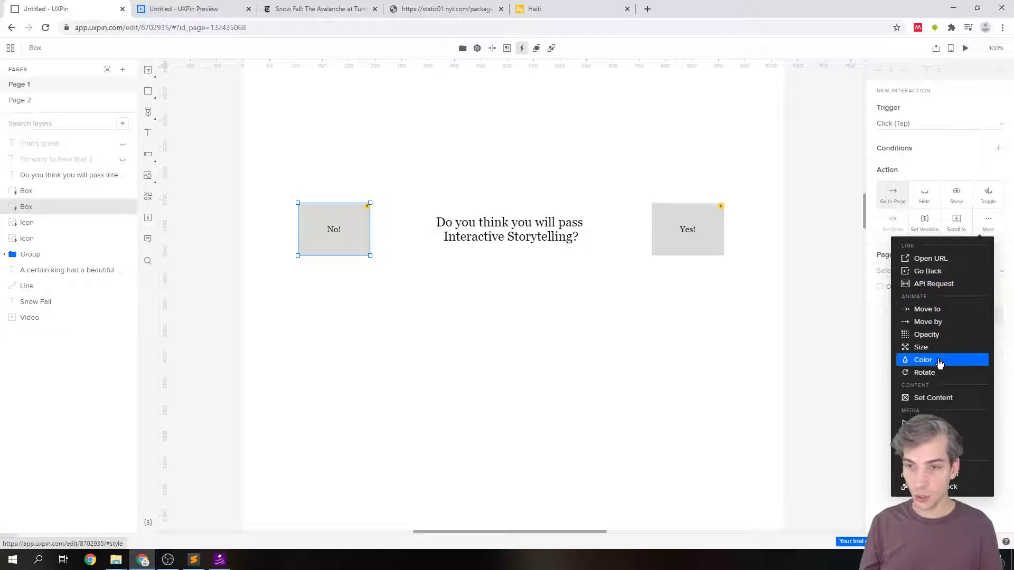
left_click(923, 361)
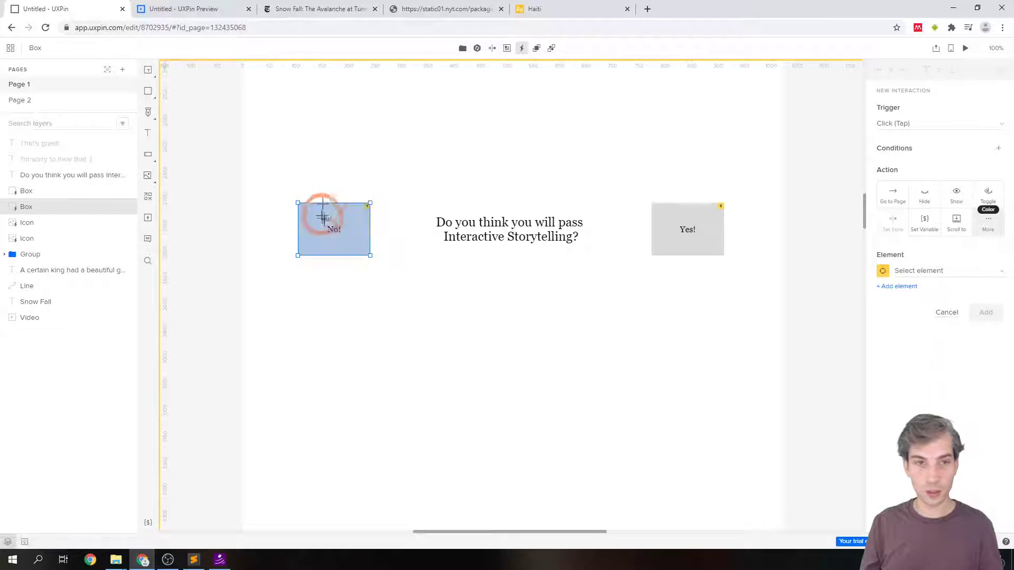
left_click(989, 227)
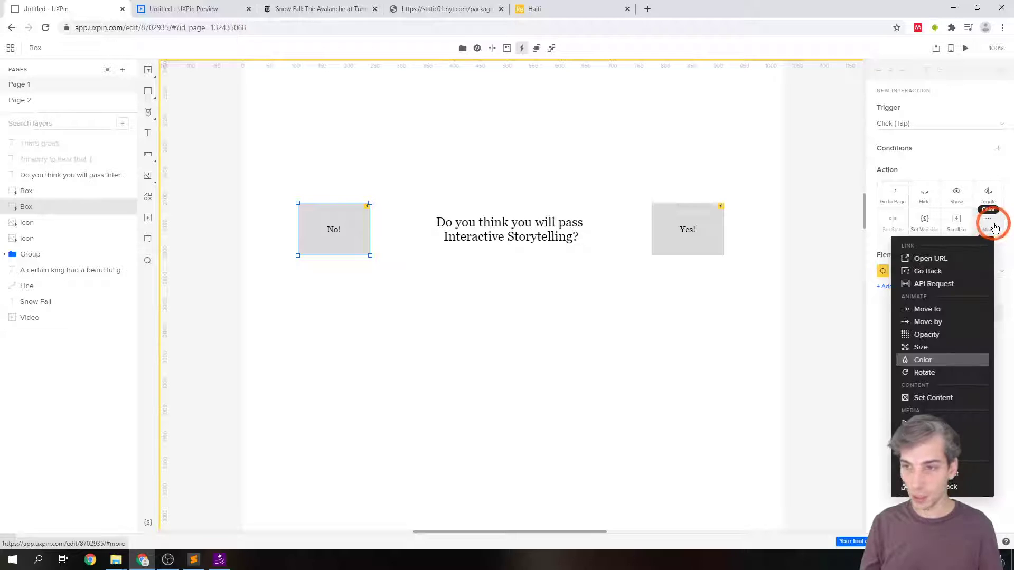
left_click(957, 360)
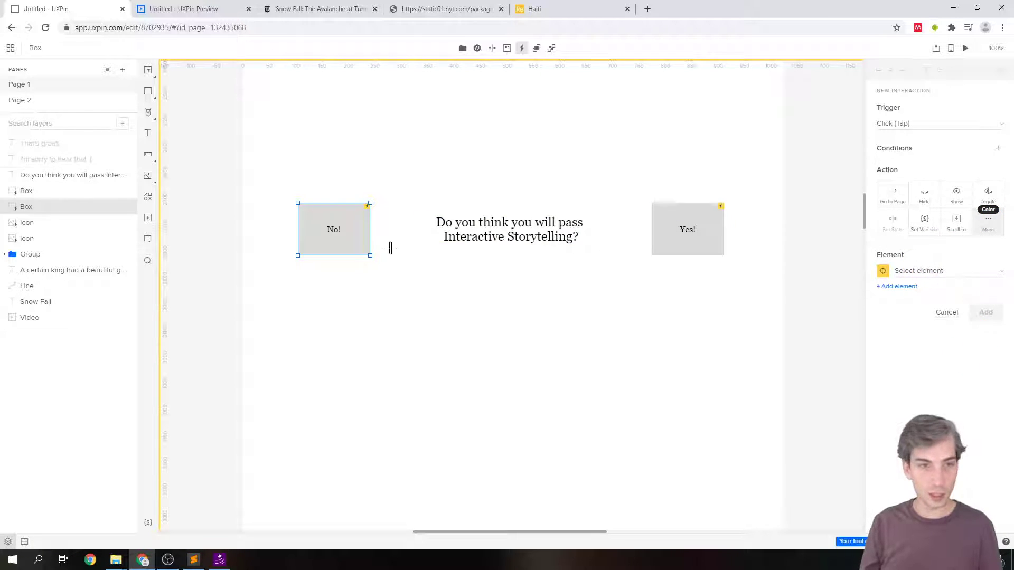
left_click(352, 230)
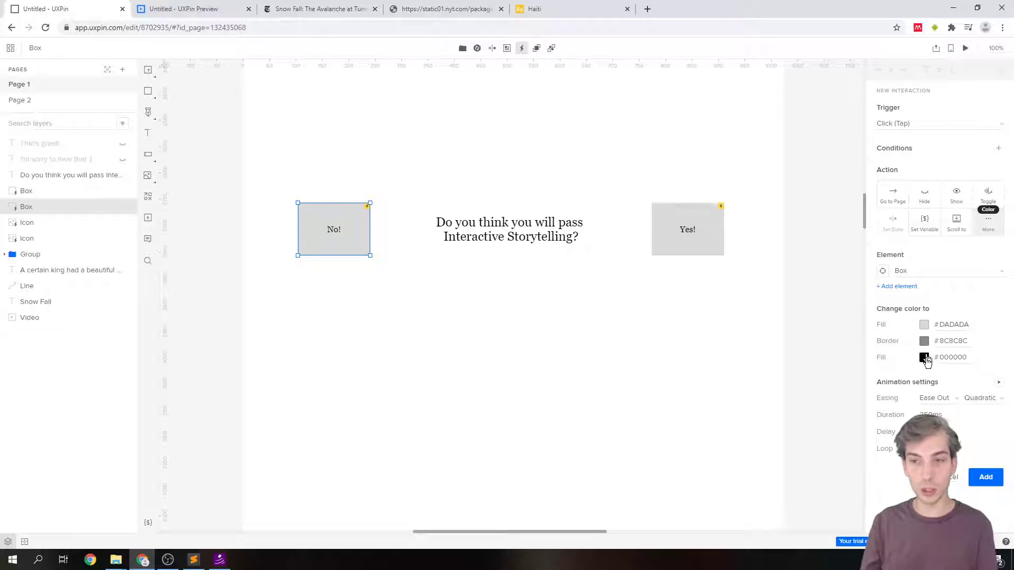
Set the Color action's box fill to yellow #FFCC00 and add the interaction to the "No!" box
left_click(924, 324)
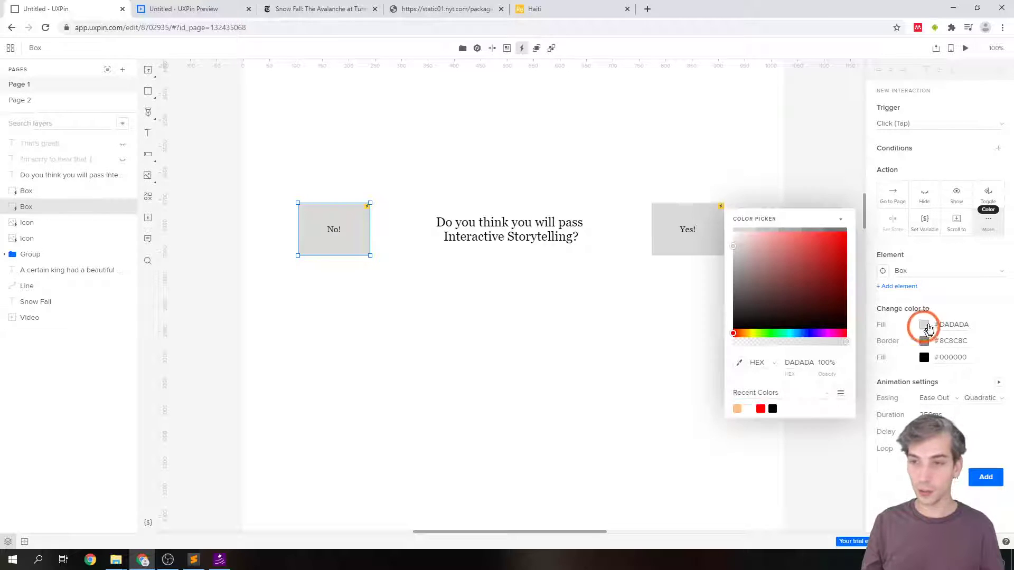
left_click_drag(763, 336, 748, 334)
left_click_drag(840, 240, 857, 225)
left_click(822, 424)
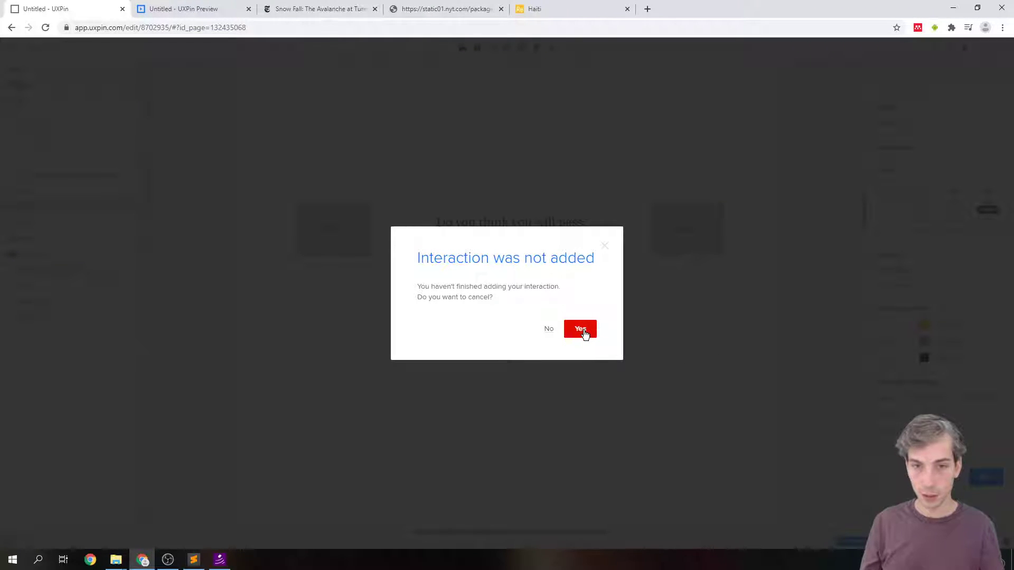
left_click(548, 330)
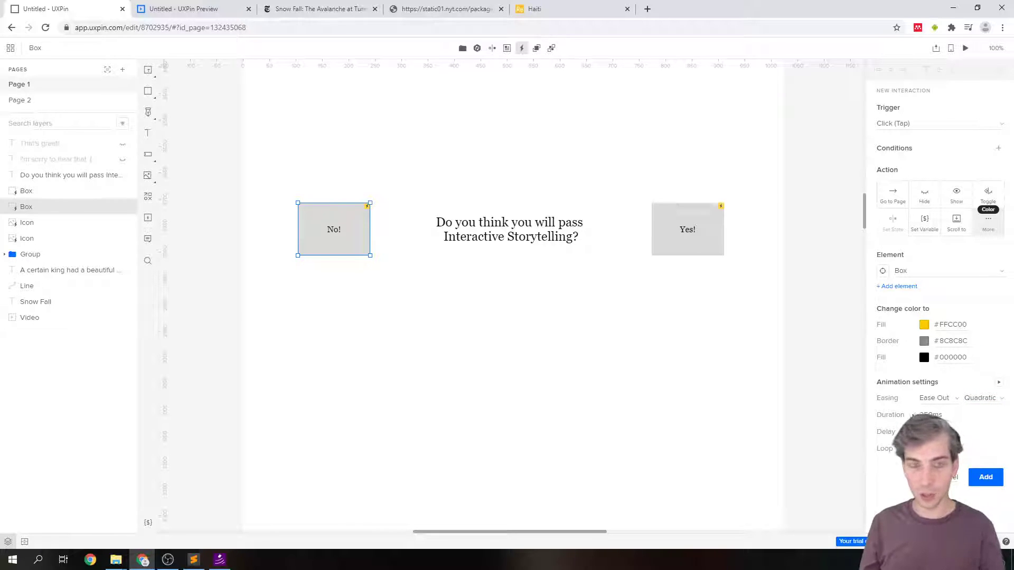
left_click(987, 478)
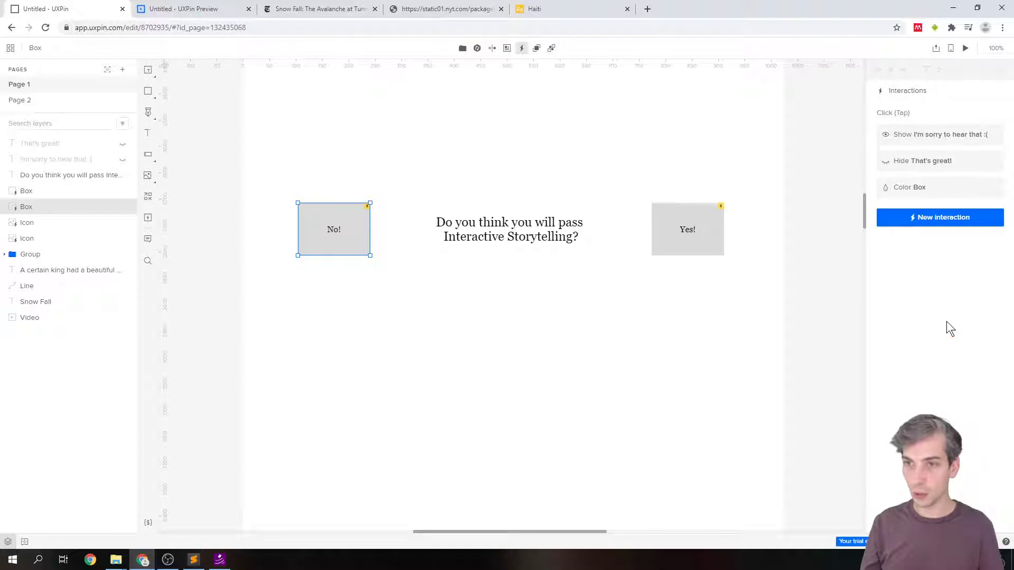
Preview the prototype, go down to the question section and choose "No!" to check its colour change and response text
left_click(966, 48)
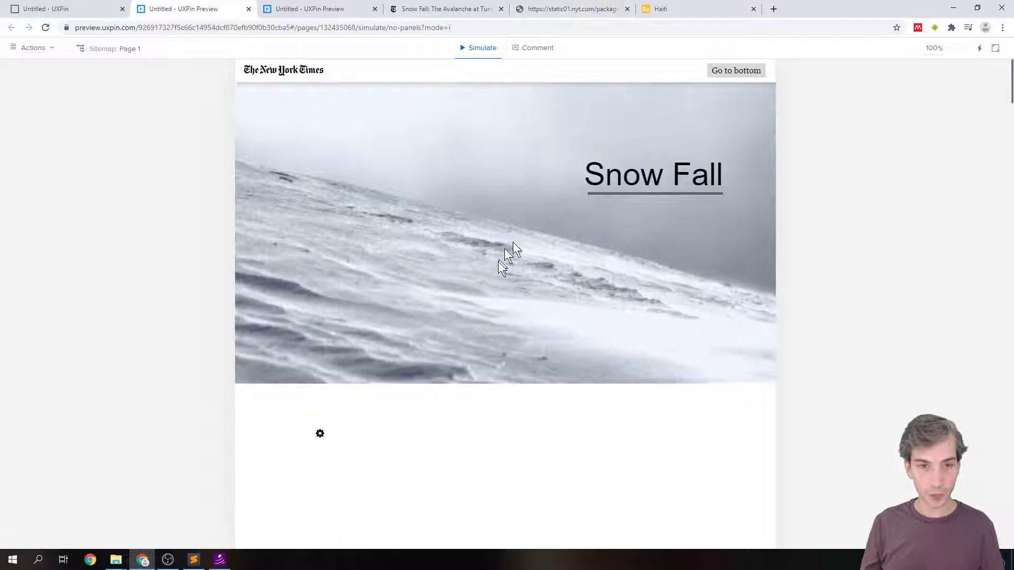
scroll(528, 227, "down", 3)
left_click(736, 71)
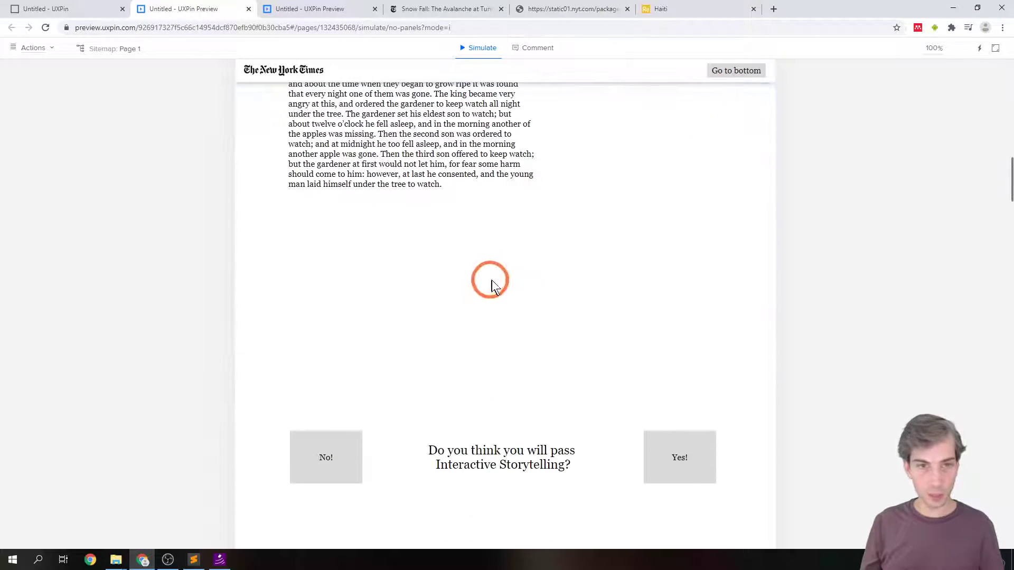
scroll(341, 449, "down", 3)
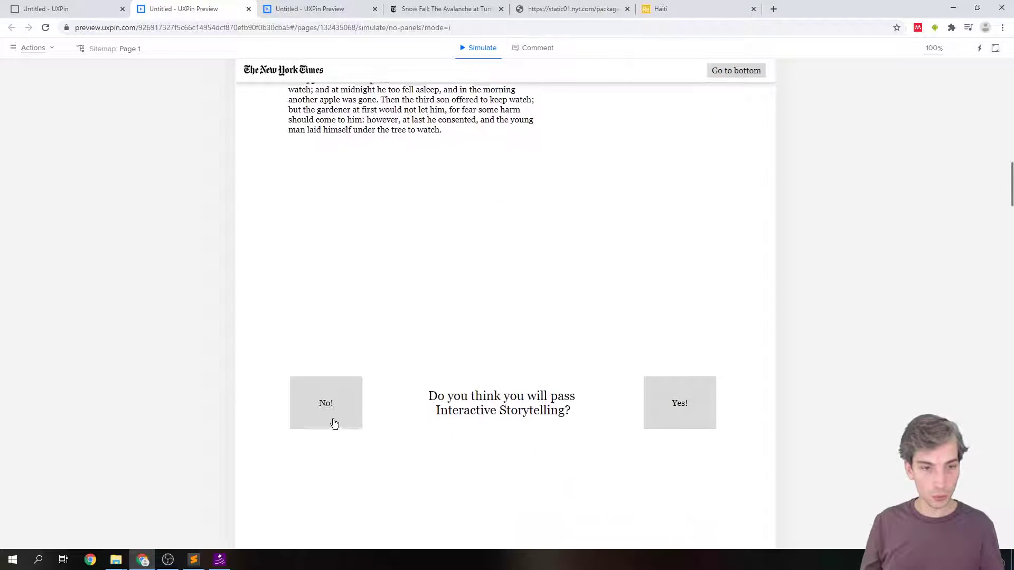
left_click(331, 304)
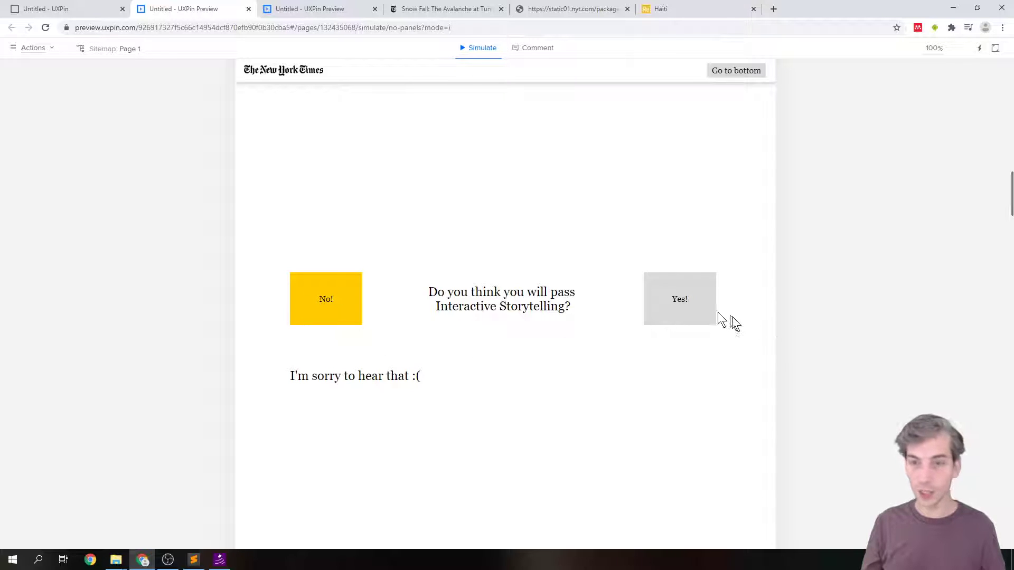
left_click_drag(313, 377, 407, 376)
left_click(466, 391)
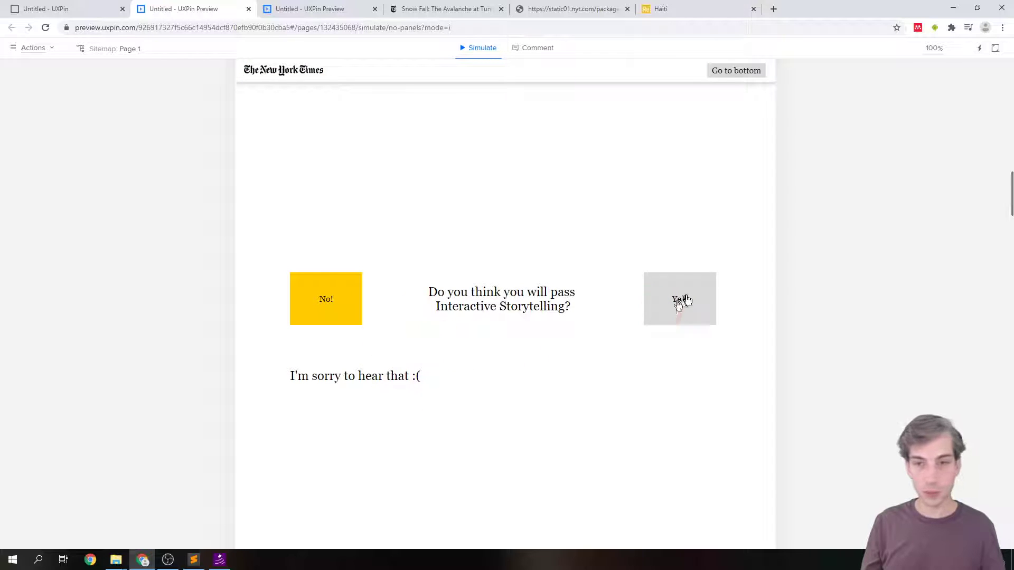
Alternate between the "Yes!" and "No!" answers in the preview to check the response texts and box colours
left_click(687, 299)
left_click(355, 306)
left_click(663, 304)
left_click(328, 299)
left_click(680, 310)
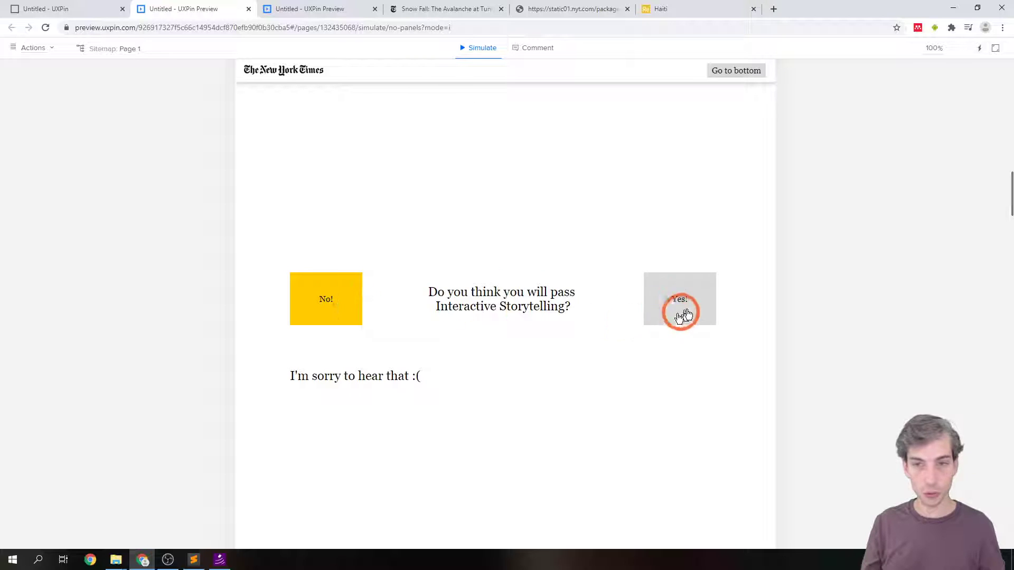
left_click(316, 318)
left_click(693, 298)
left_click(415, 314)
left_click(344, 320)
left_click(321, 322)
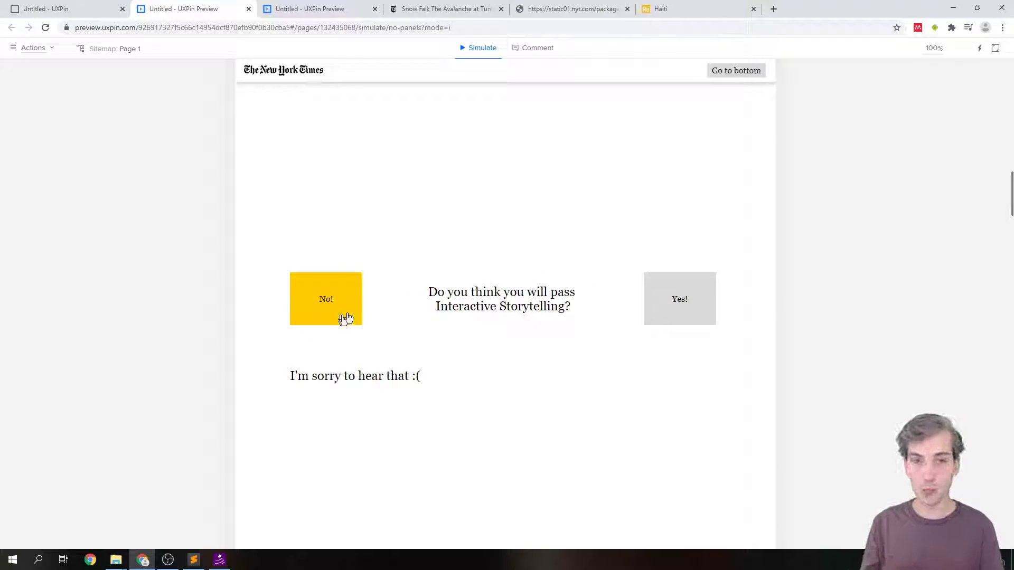
Close the preview, return to the question section in the editor and deselect the "No!" box
scroll(335, 181, "up", 8)
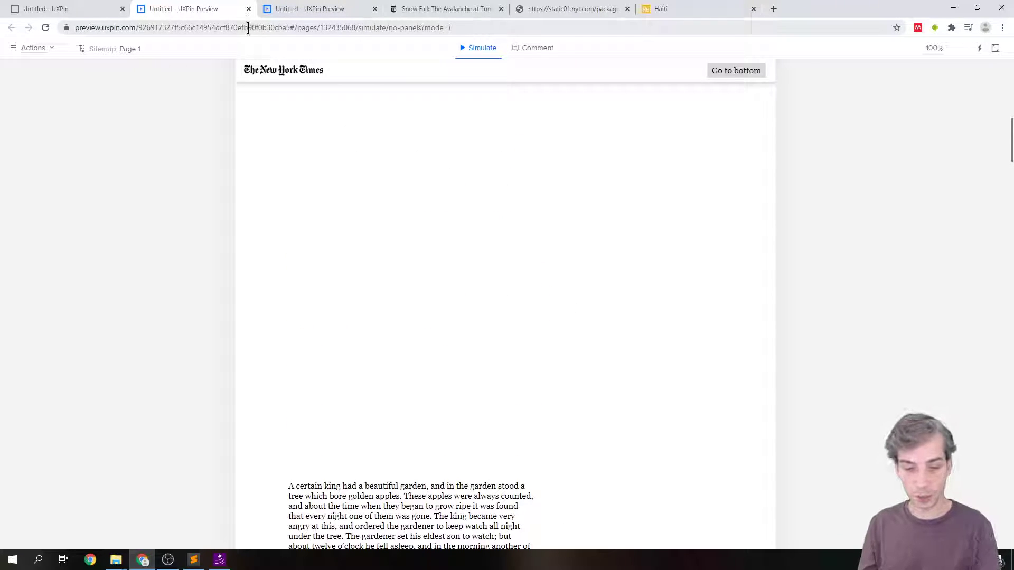
left_click(249, 9)
left_click(56, 11)
left_click(514, 317)
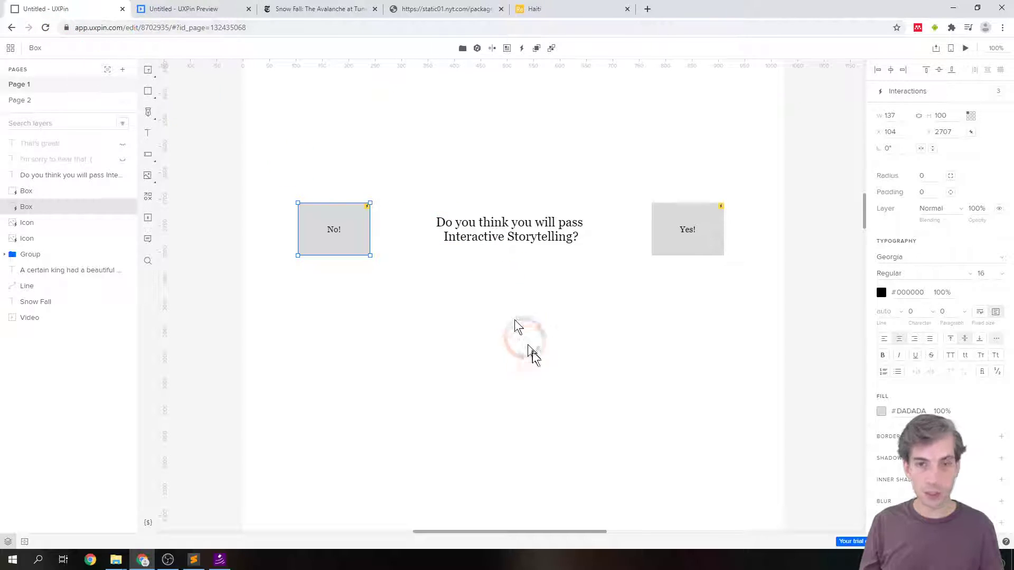
left_click(503, 355)
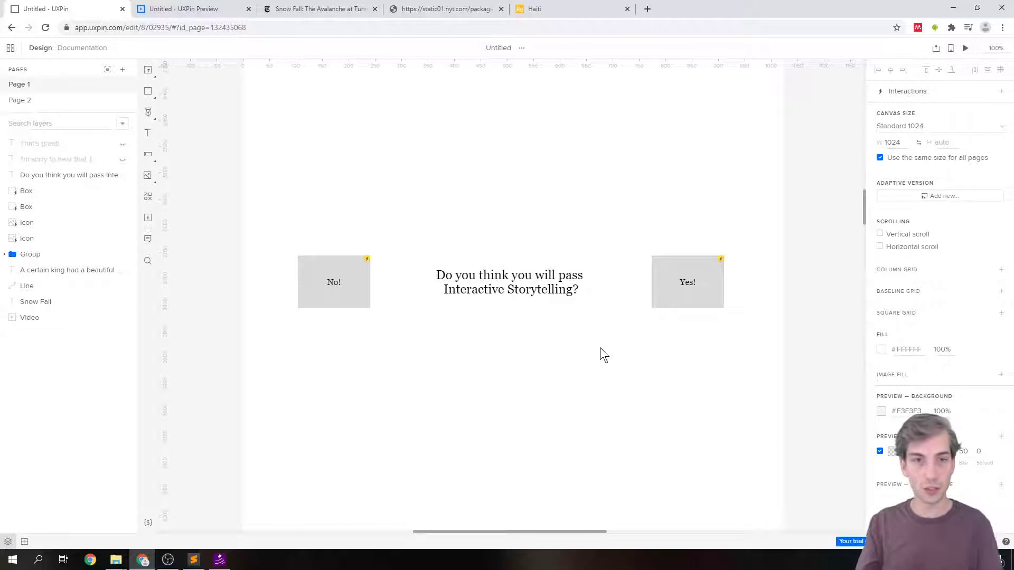
Return to the Snow Fall header on Page 1 and open the prototype's variables
scroll(552, 376, "up", 10)
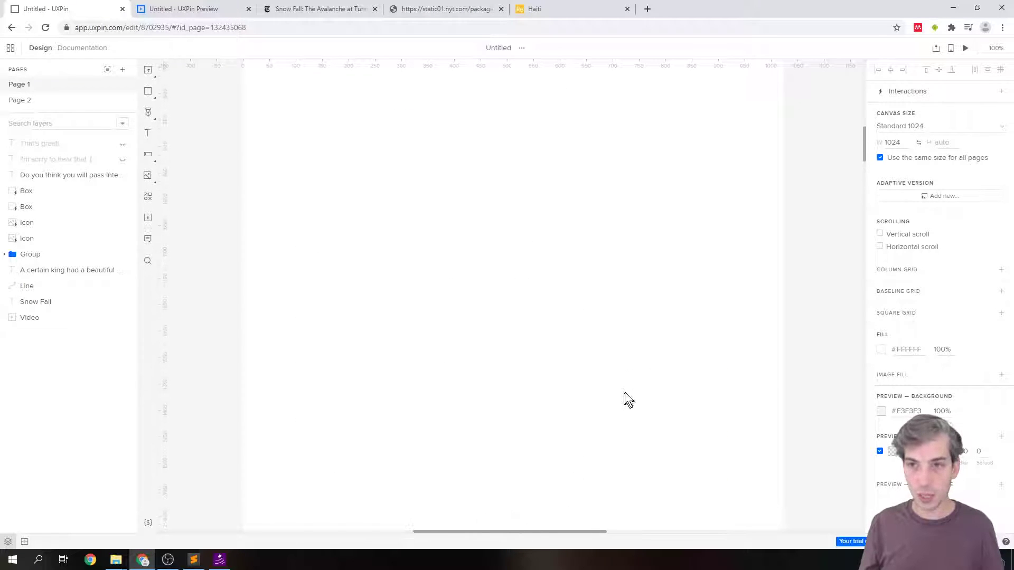
scroll(625, 390, "up", 12)
scroll(625, 351, "down", 3)
scroll(645, 328, "down", 2)
scroll(652, 317, "up", 2)
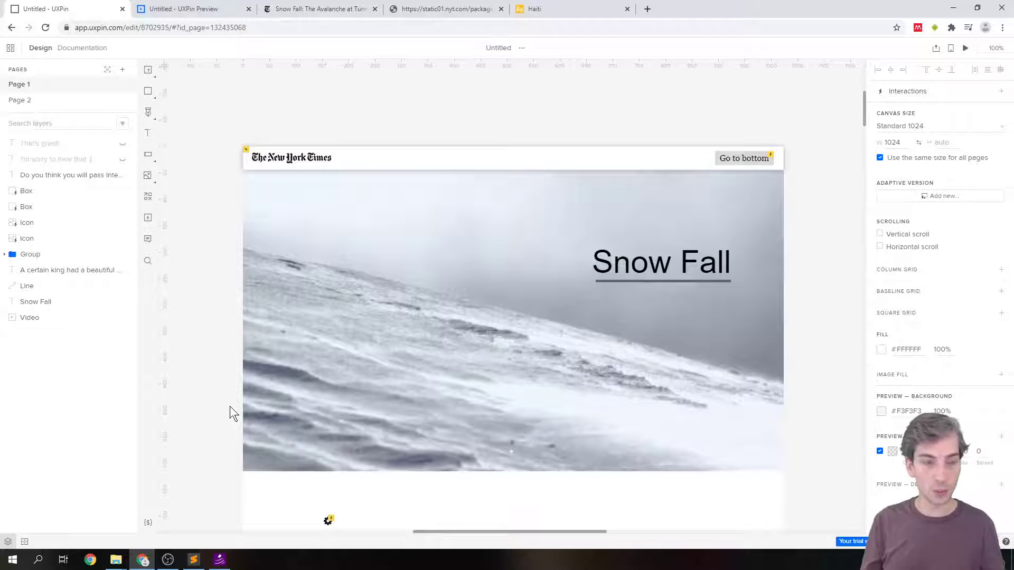
left_click(149, 525)
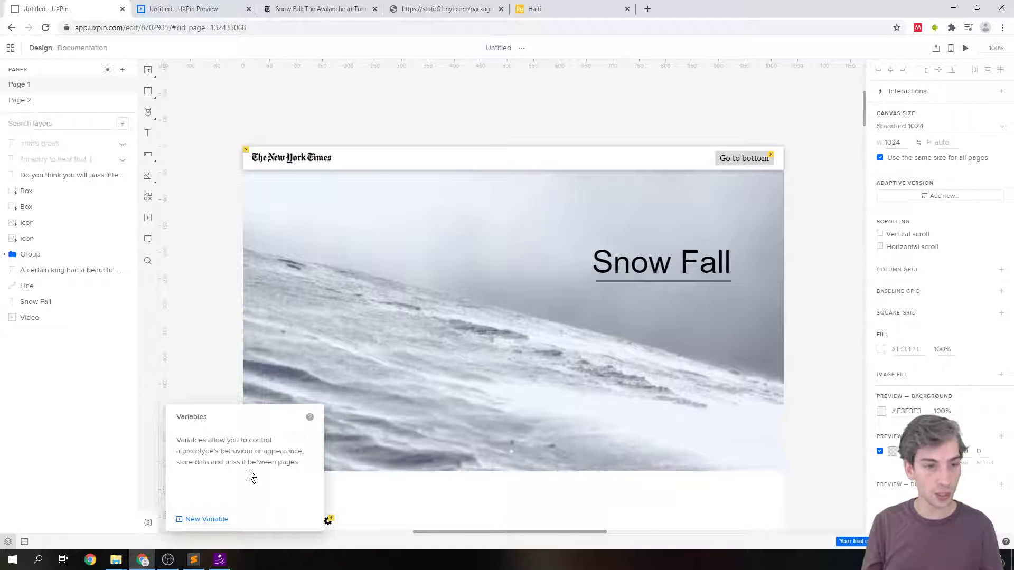
left_click(200, 521)
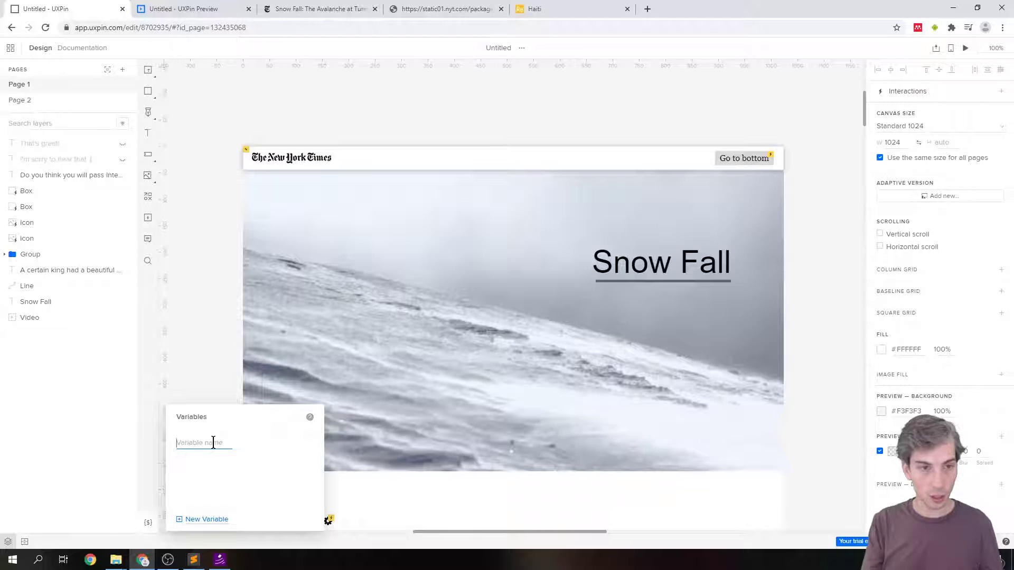
type("viewername")
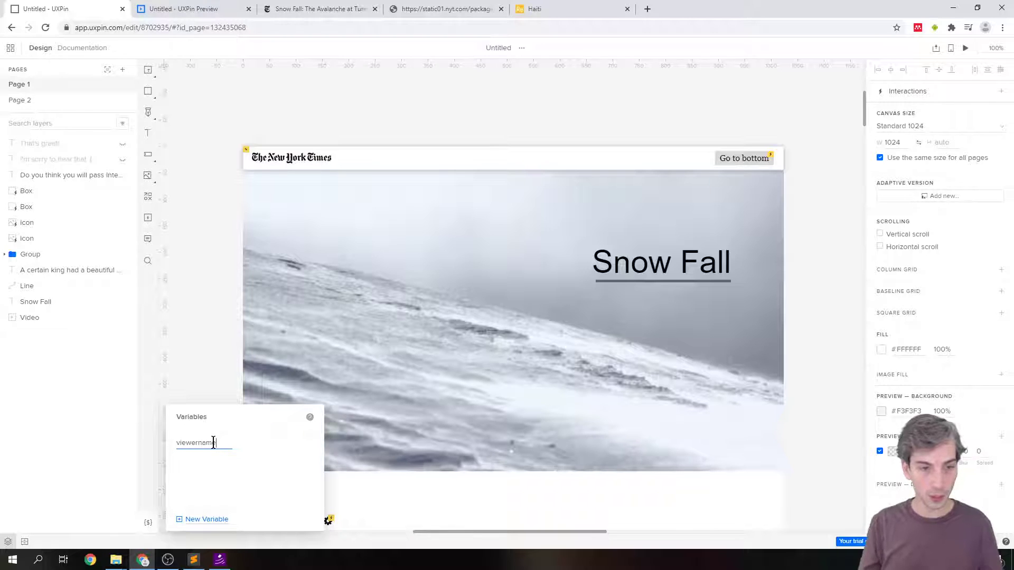
left_click(251, 470)
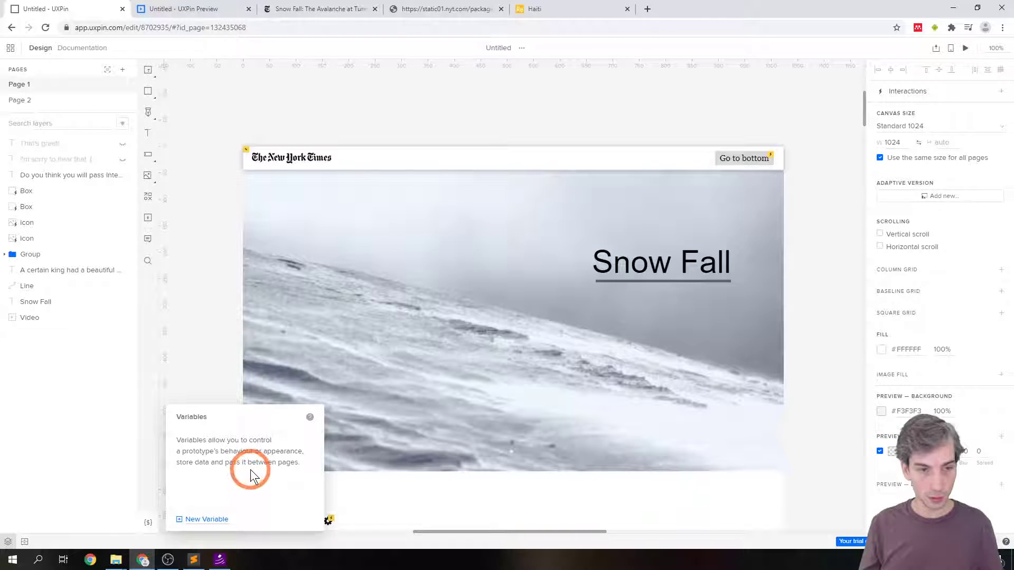
Create a variable named viewername, leave its default value empty and close the variables
left_click(201, 513)
left_click(204, 442)
type("viewername")
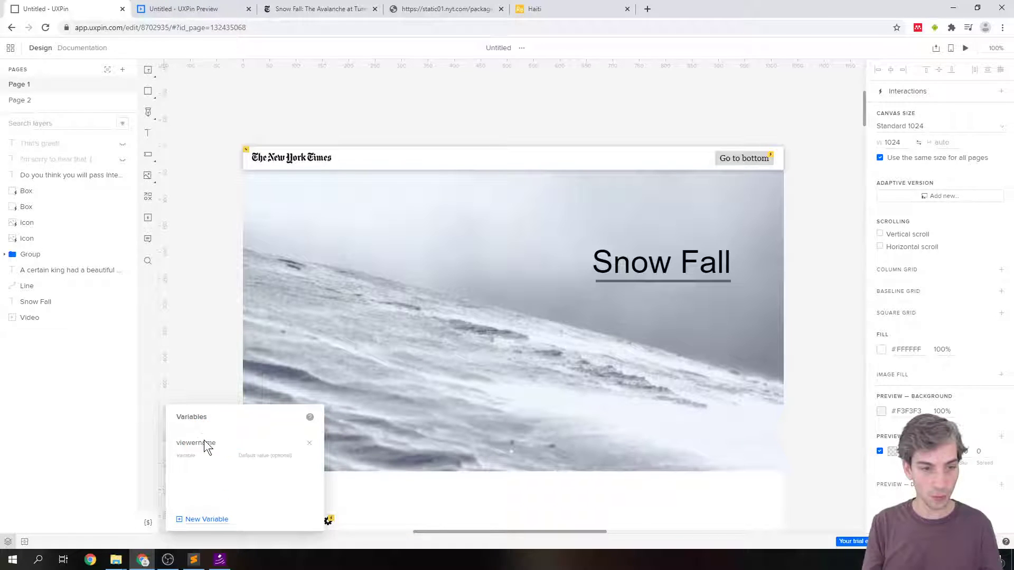
left_click(246, 457)
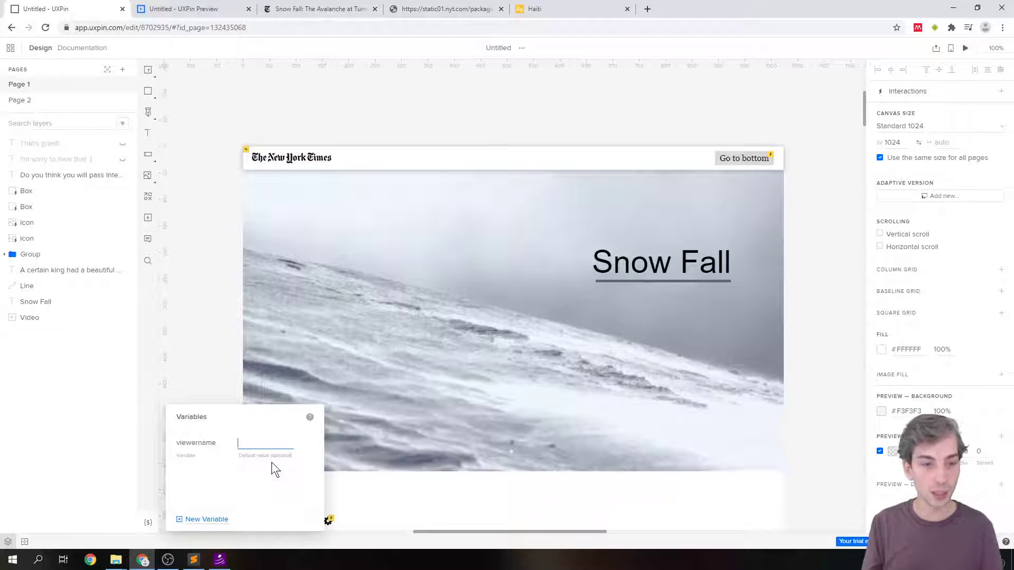
left_click(213, 487)
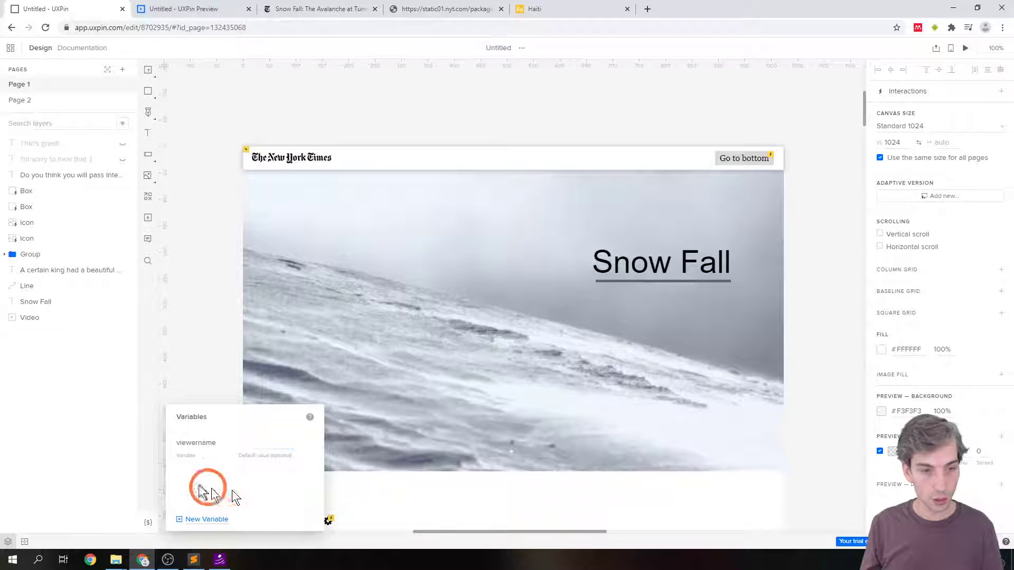
left_click(177, 327)
left_click(168, 467)
left_click(214, 487)
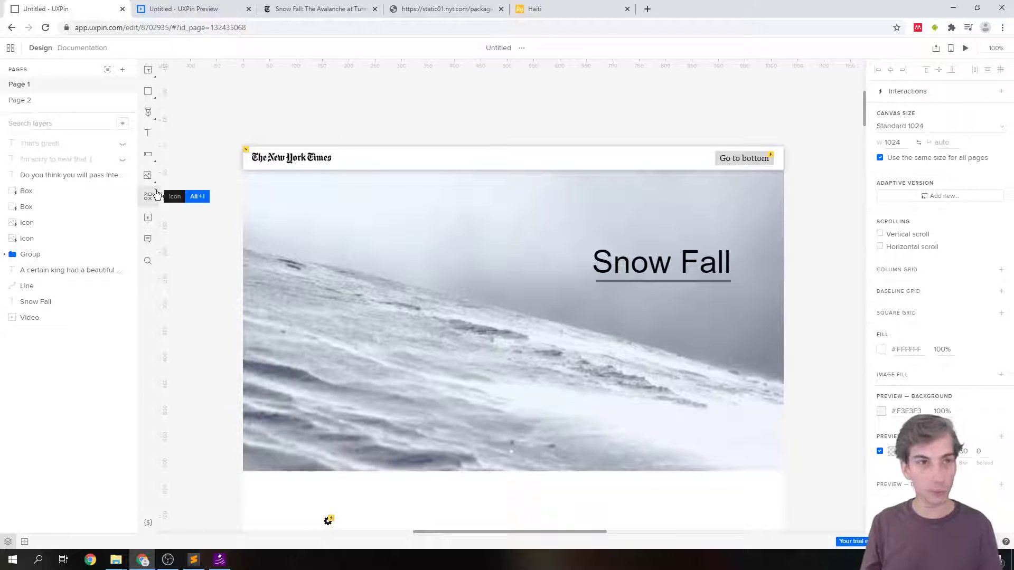
Draw an input field about 167 by 23 px beside the gear icon below the video
scroll(227, 291, "down", 3)
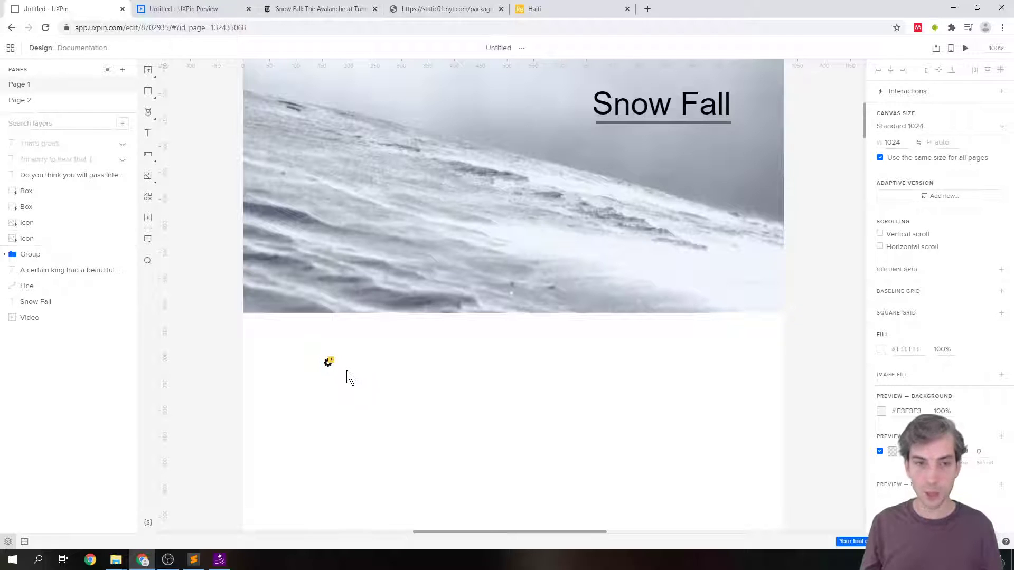
left_click(149, 159)
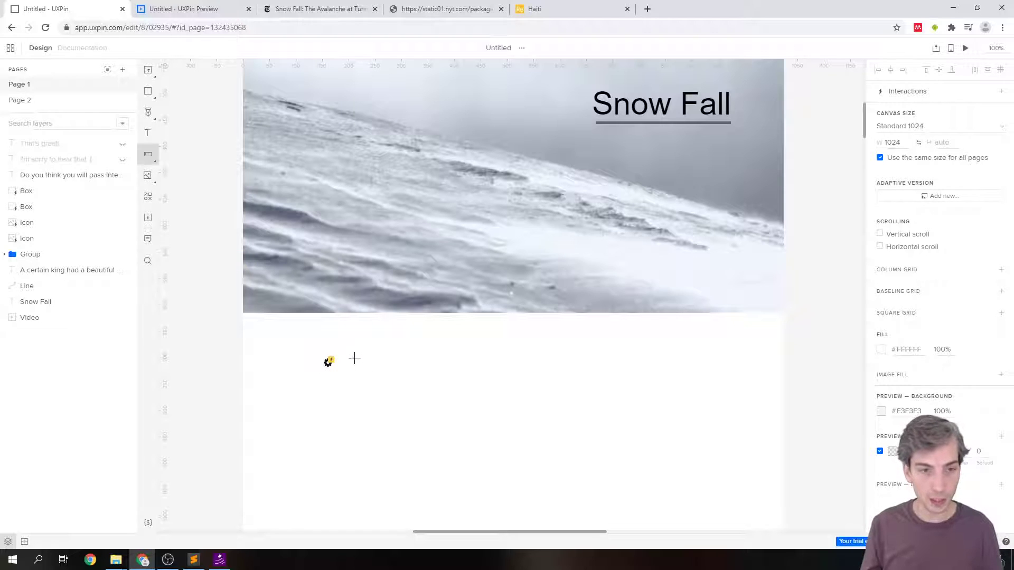
left_click_drag(356, 358, 443, 371)
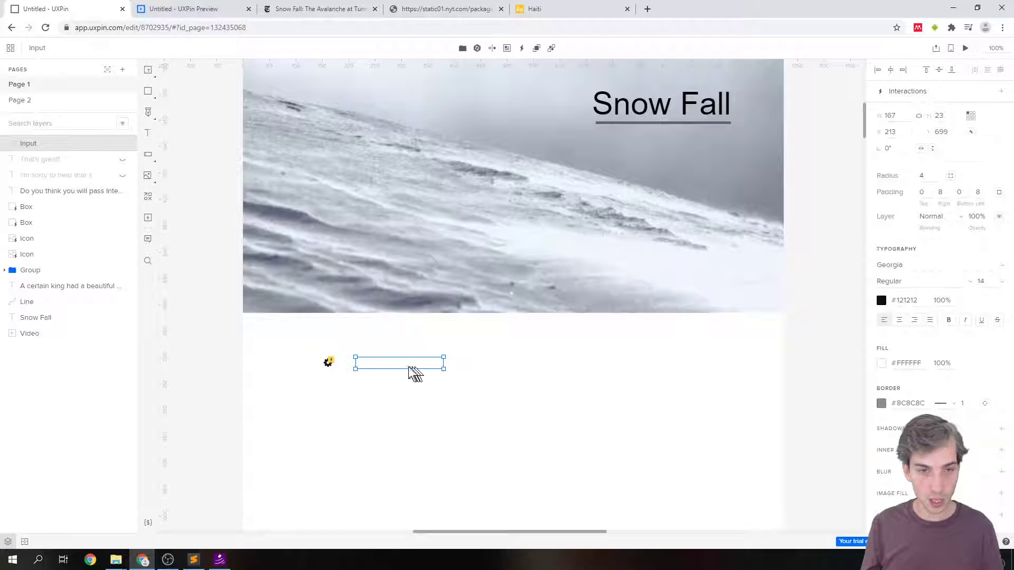
left_click(237, 381)
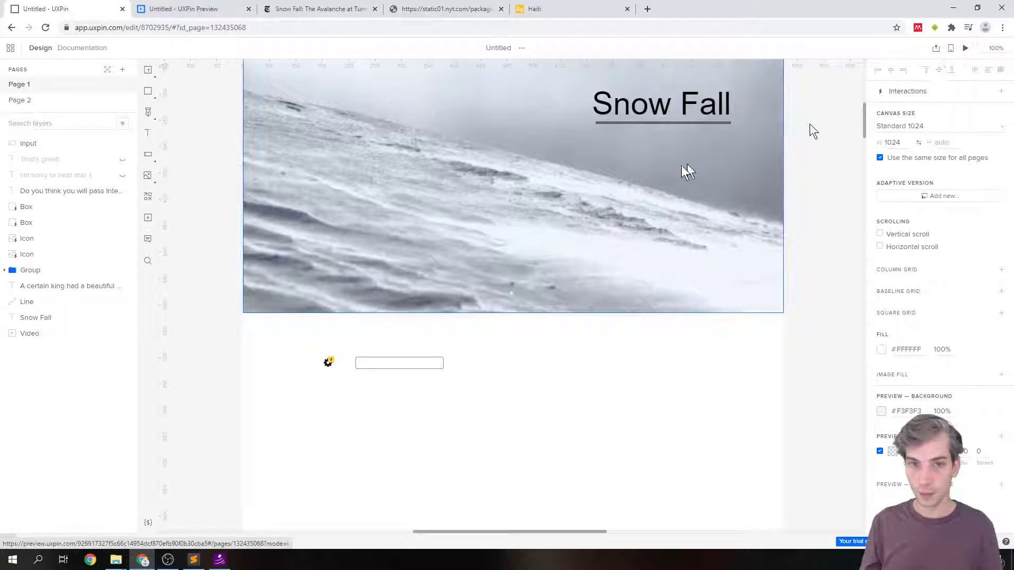
left_click(493, 366)
left_click(414, 359)
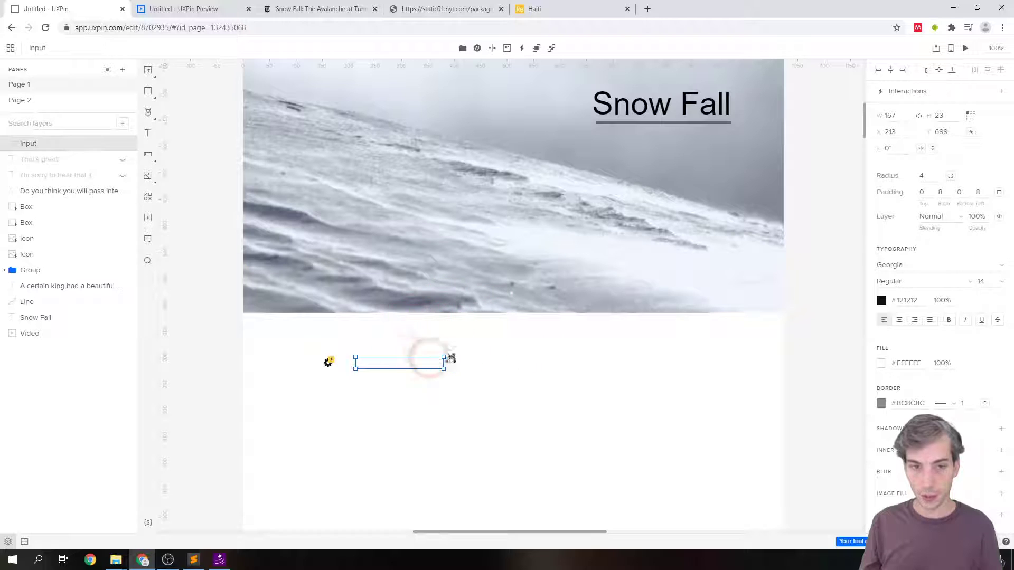
Preview the prototype, enter sample text in the input field, follow the gear icon to Page 2 and return to the editor
left_click(965, 48)
left_click(366, 240)
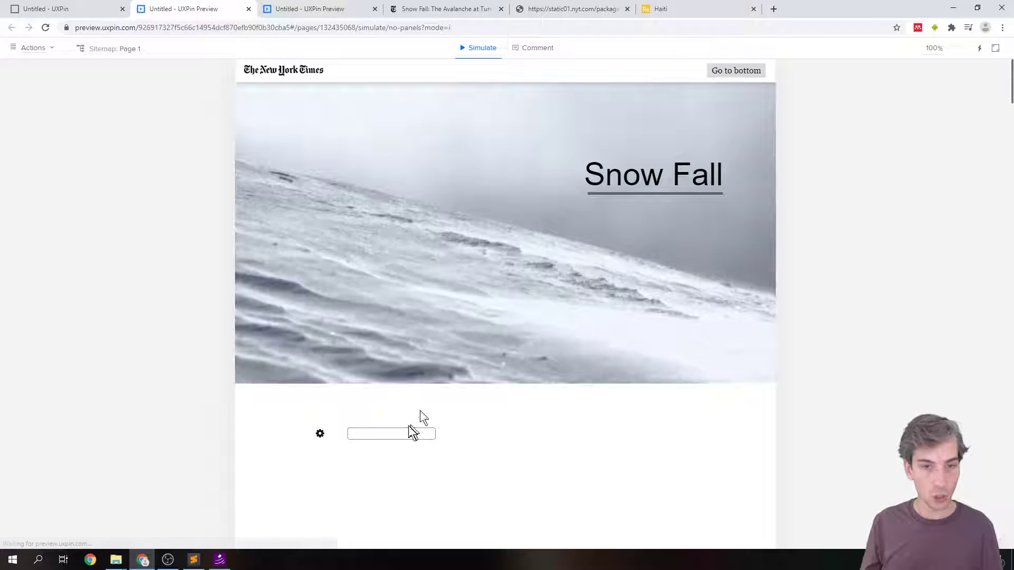
left_click(411, 433)
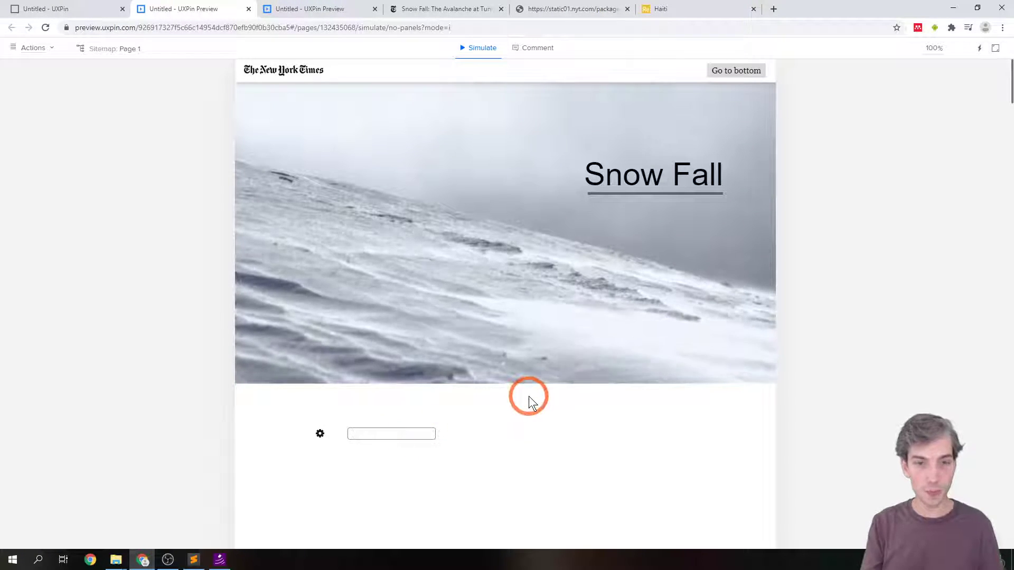
type("jfksdjfksdjfk")
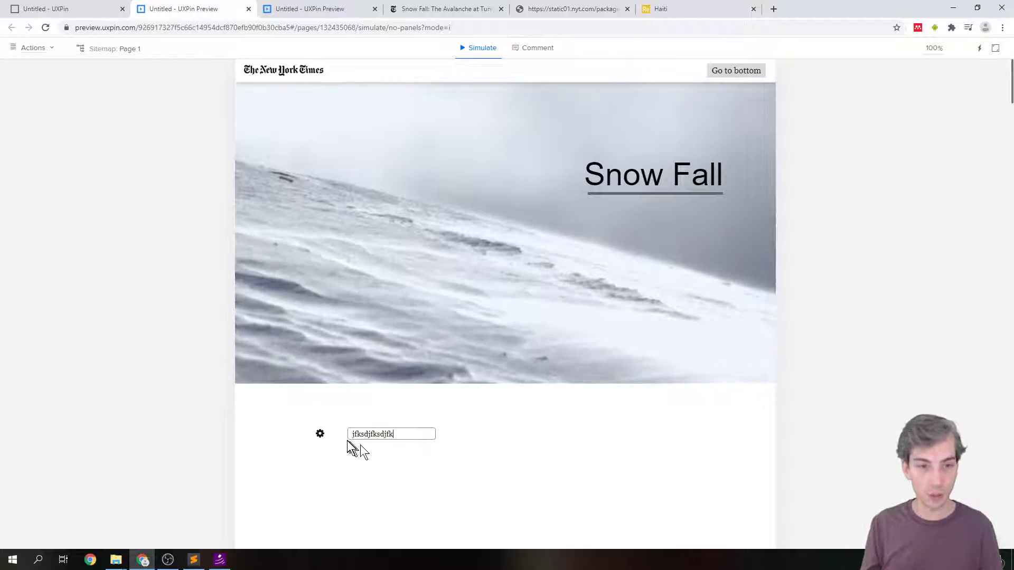
left_click(320, 433)
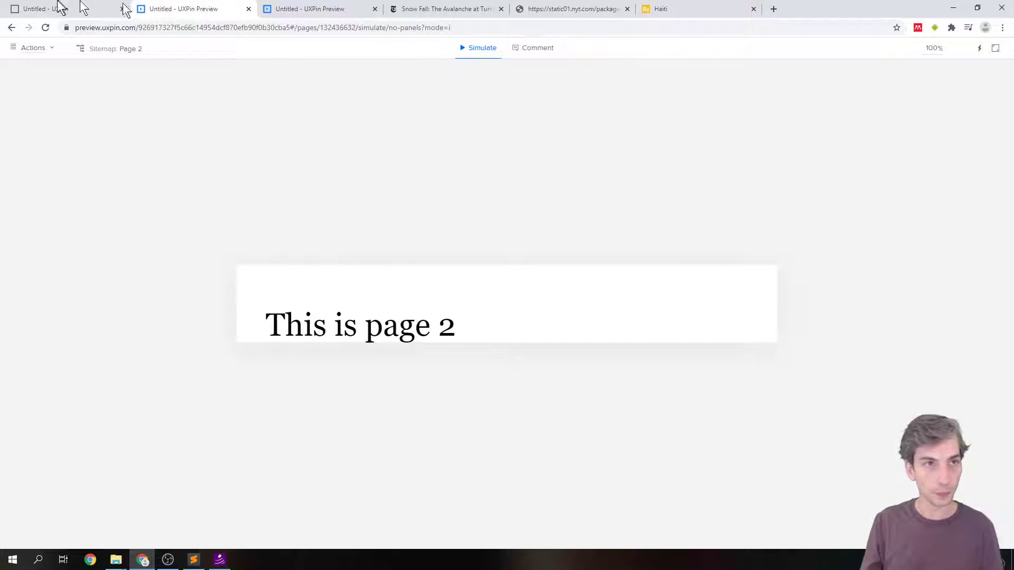
left_click(69, 7)
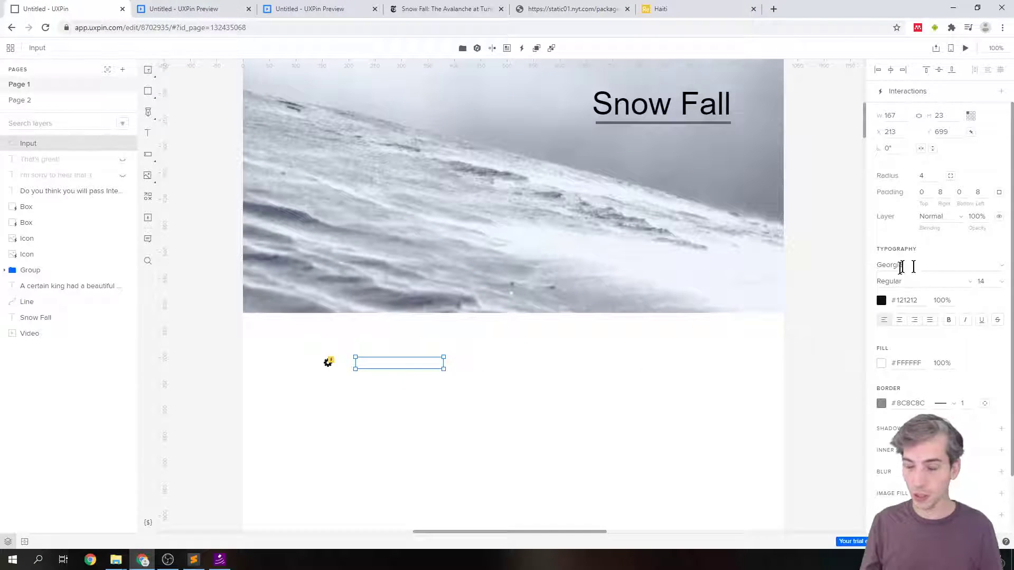
Start a new interaction on the input field with the Value Change trigger and the Set Variable action
left_click(401, 364)
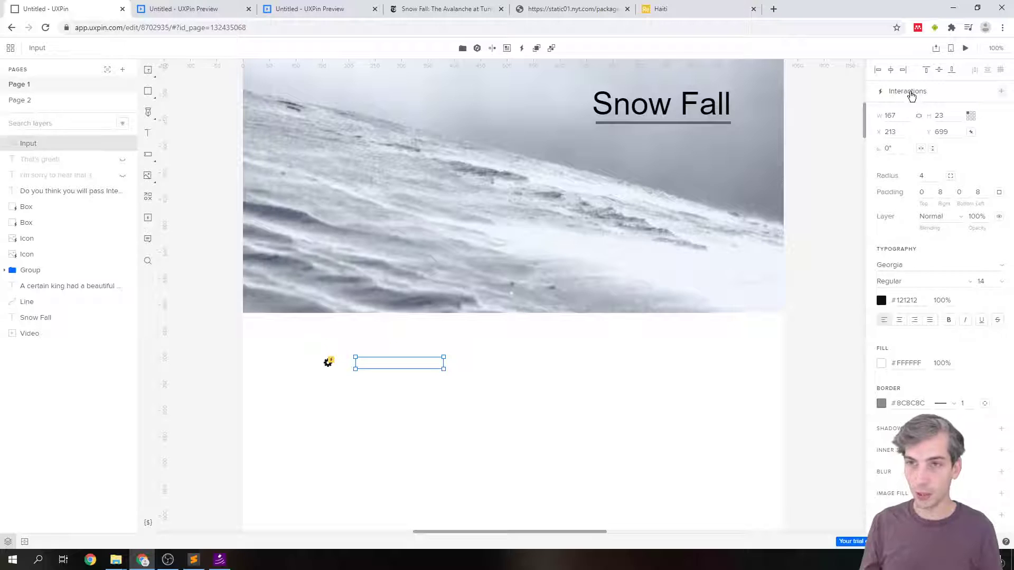
left_click(916, 93)
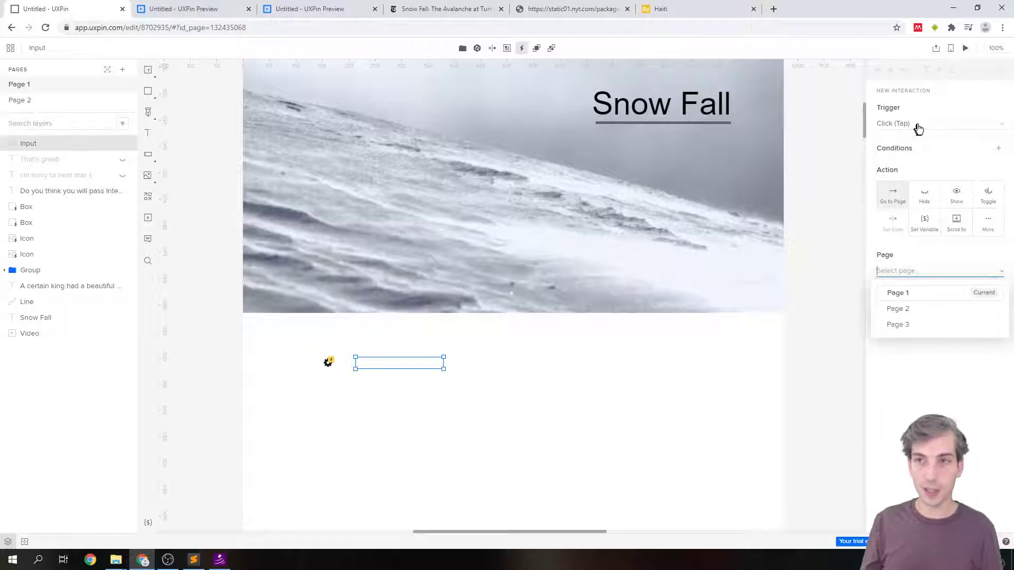
left_click(917, 125)
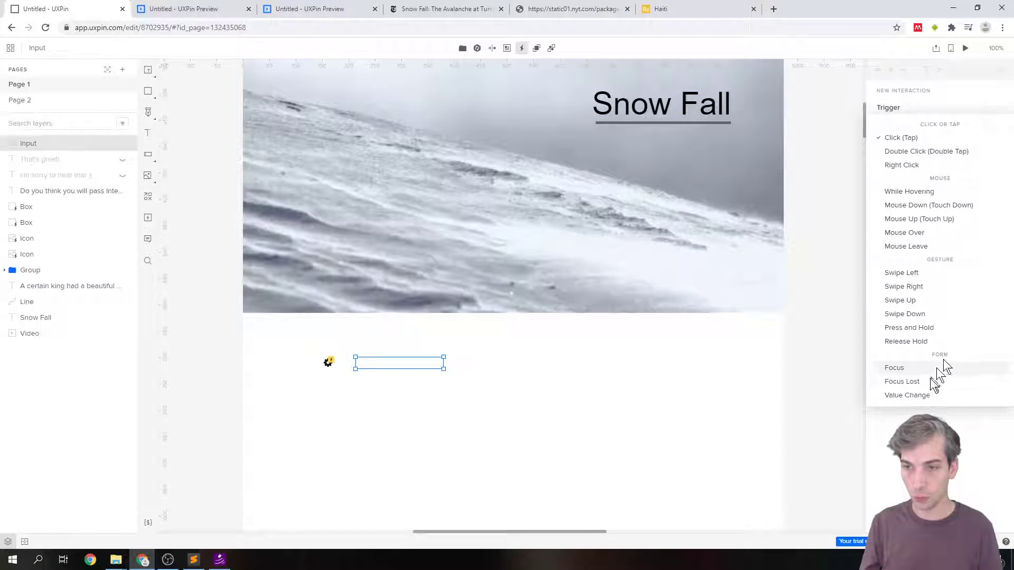
left_click(907, 395)
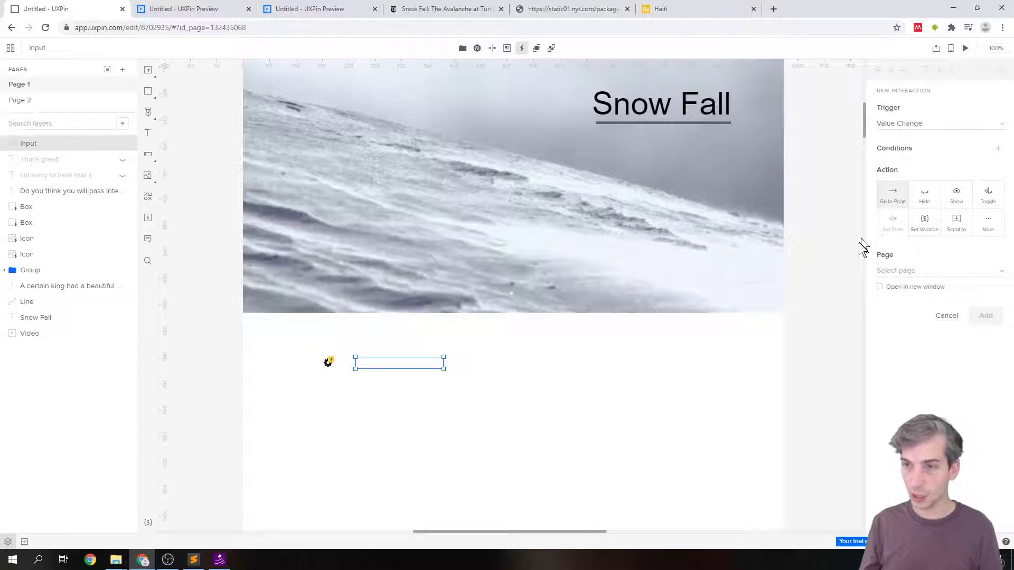
left_click(923, 231)
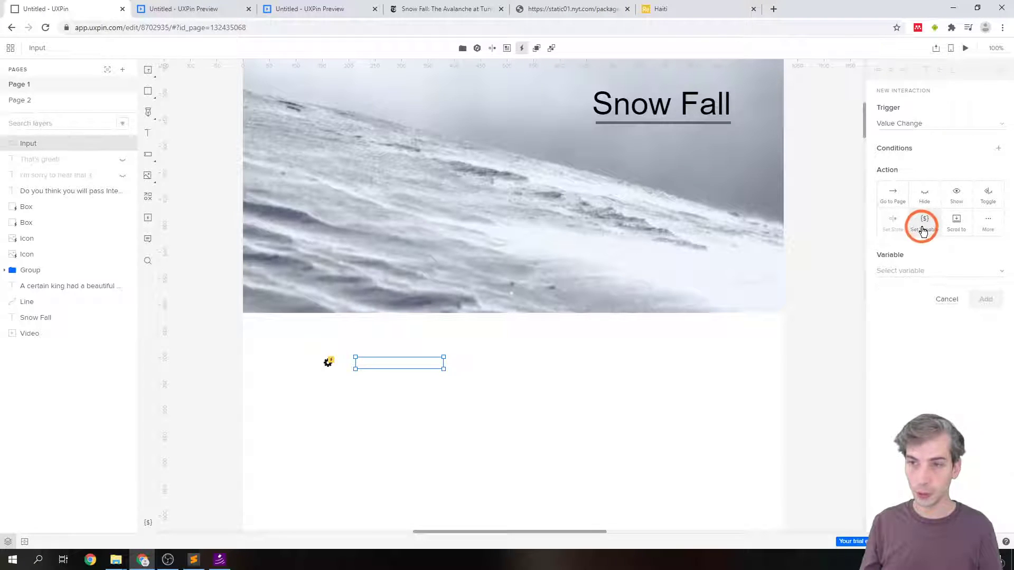
Have the action set viewername as the content of the Input element, and add the interaction
left_click(942, 277)
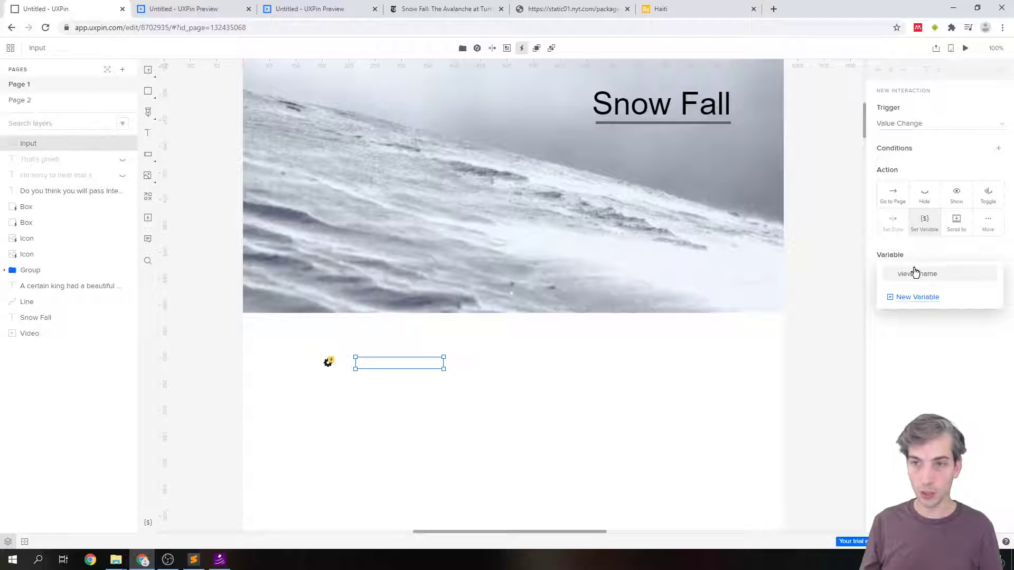
left_click(935, 276)
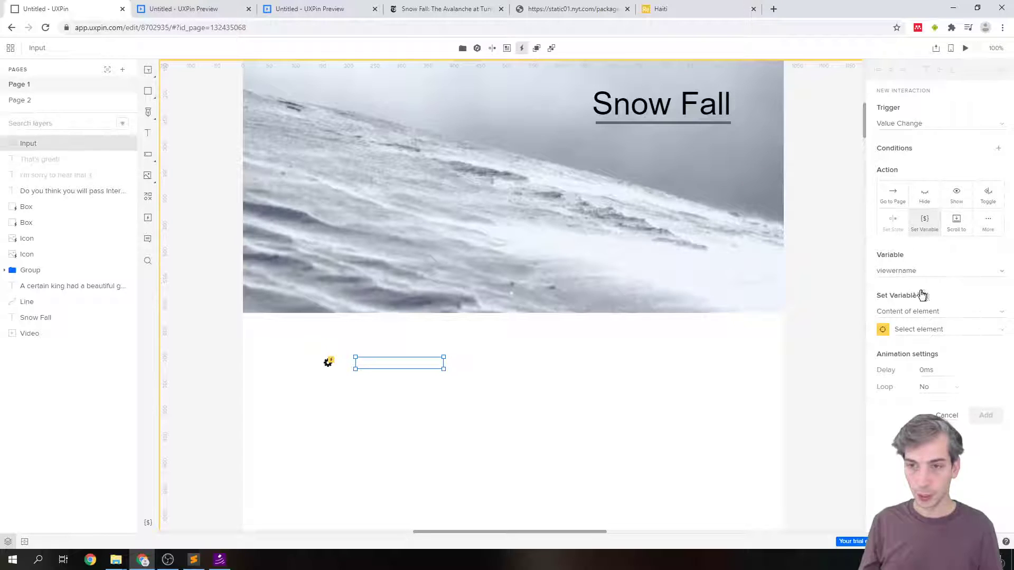
left_click(891, 314)
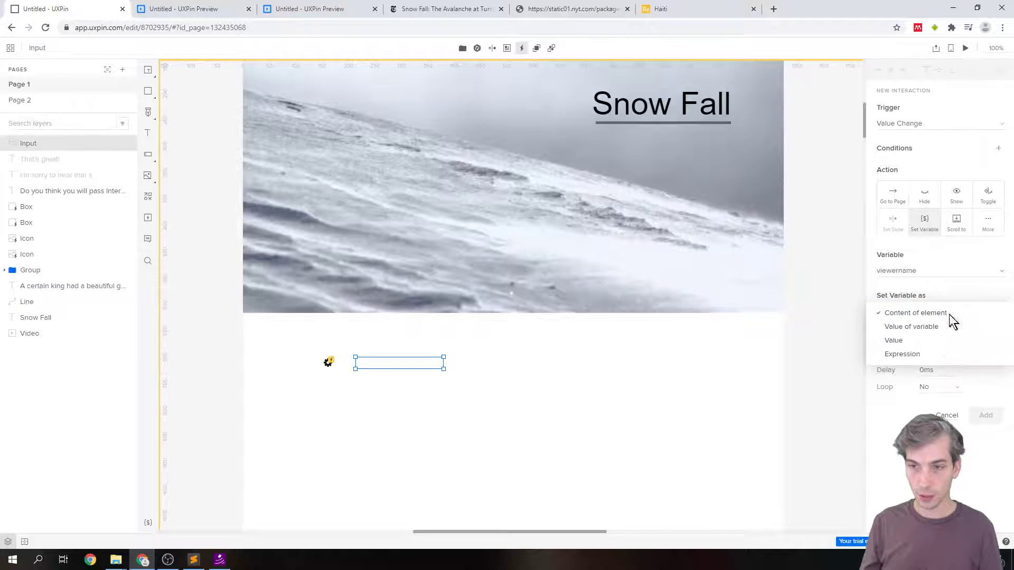
left_click(932, 313)
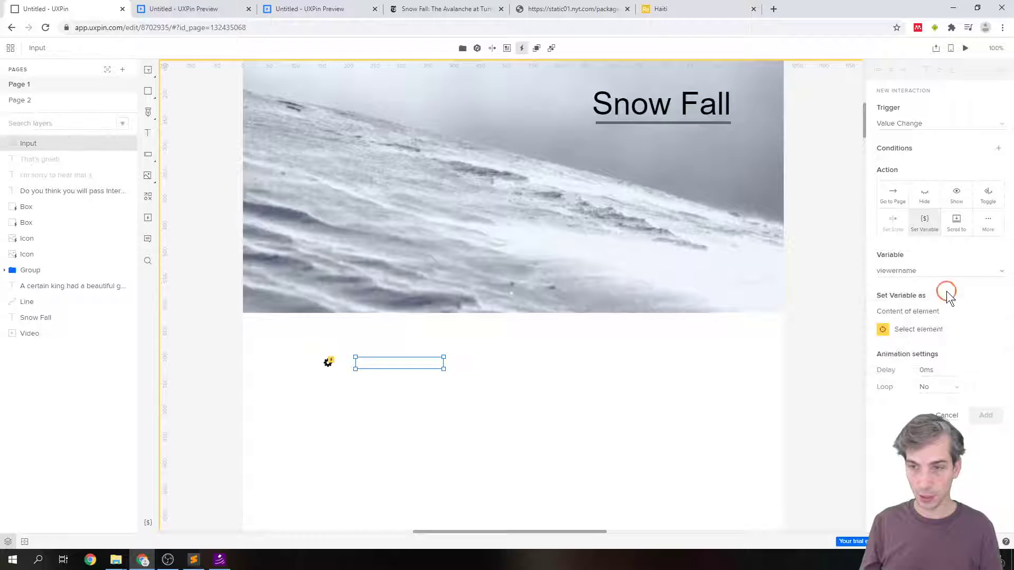
left_click(419, 363)
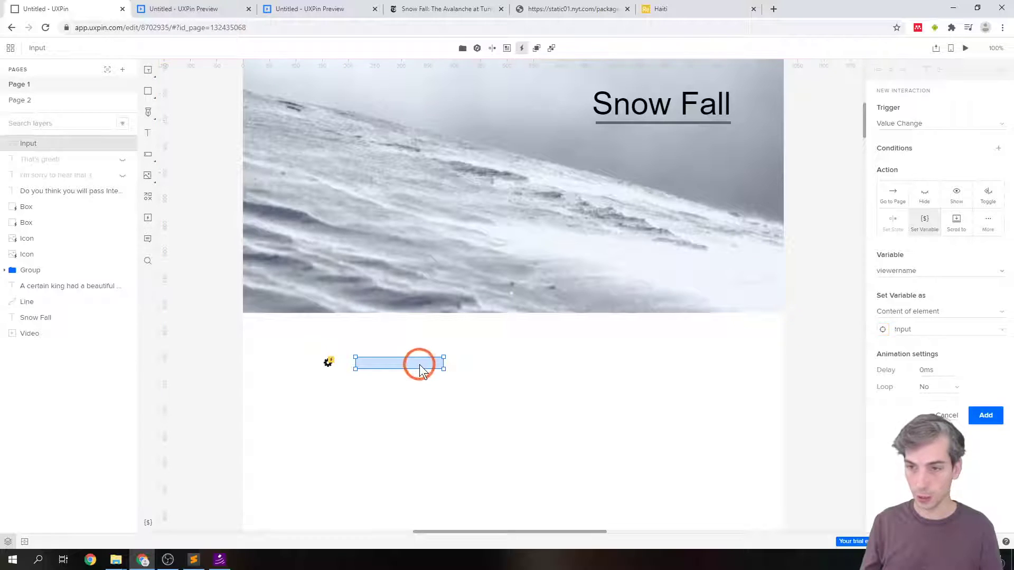
left_click(986, 416)
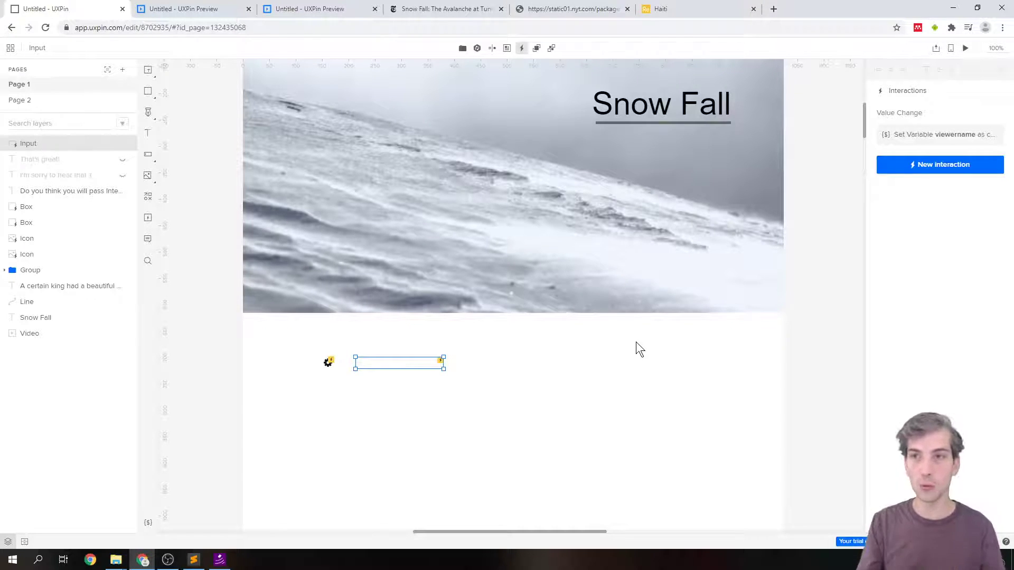
Go to Page 2 and place a new text element below its heading
left_click(195, 173)
left_click(54, 86)
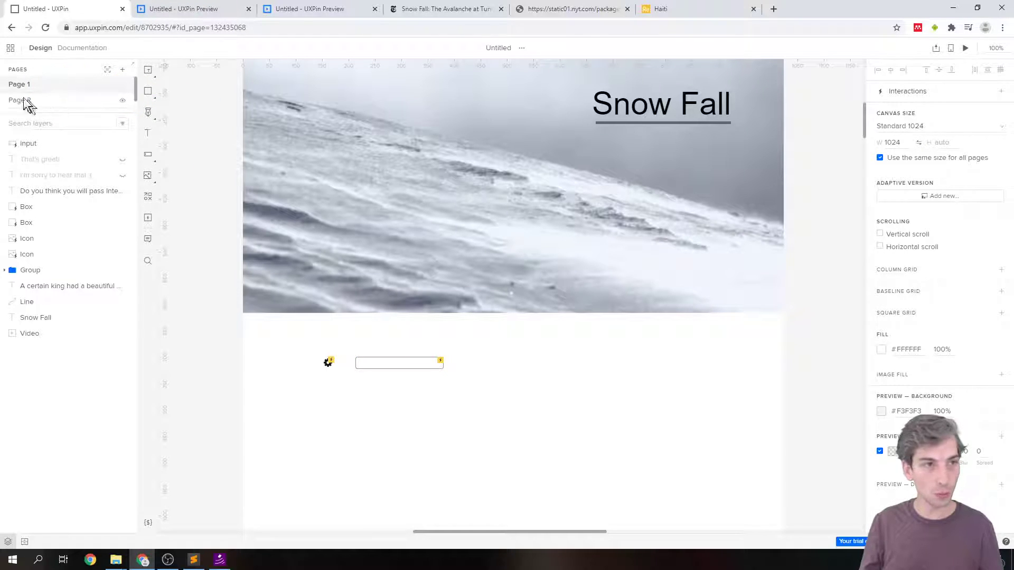
left_click(31, 101)
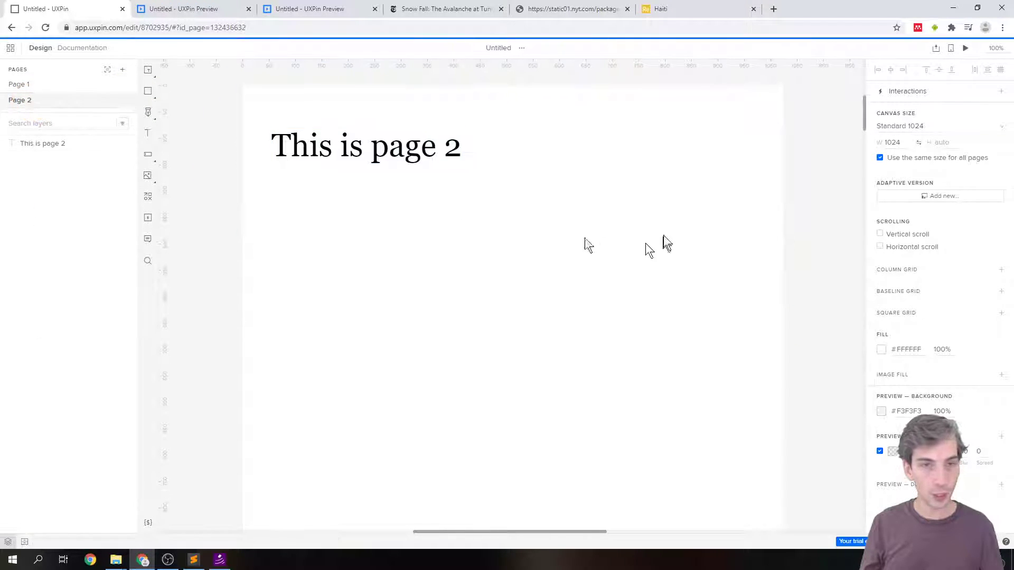
left_click(150, 133)
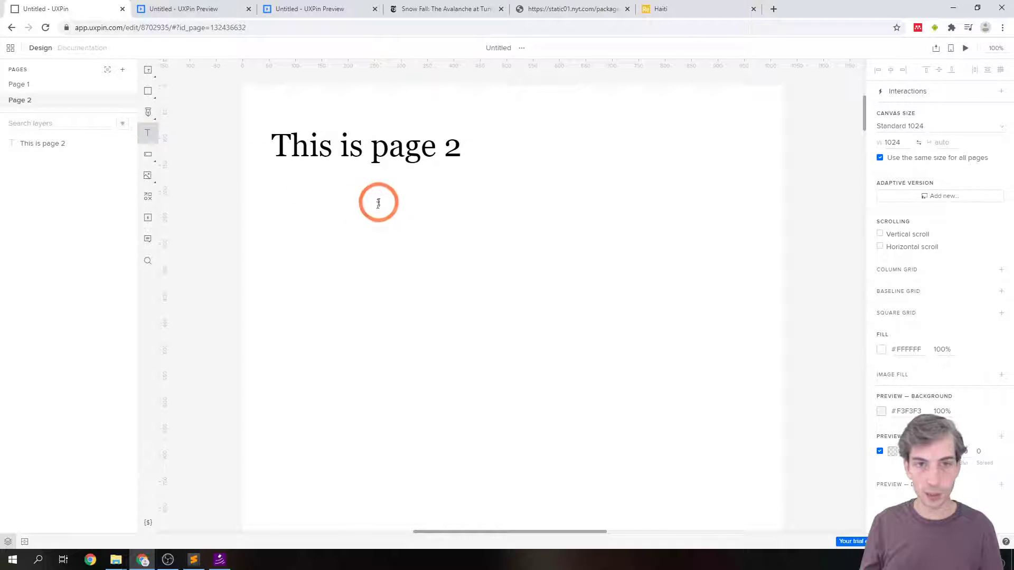
left_click(381, 196)
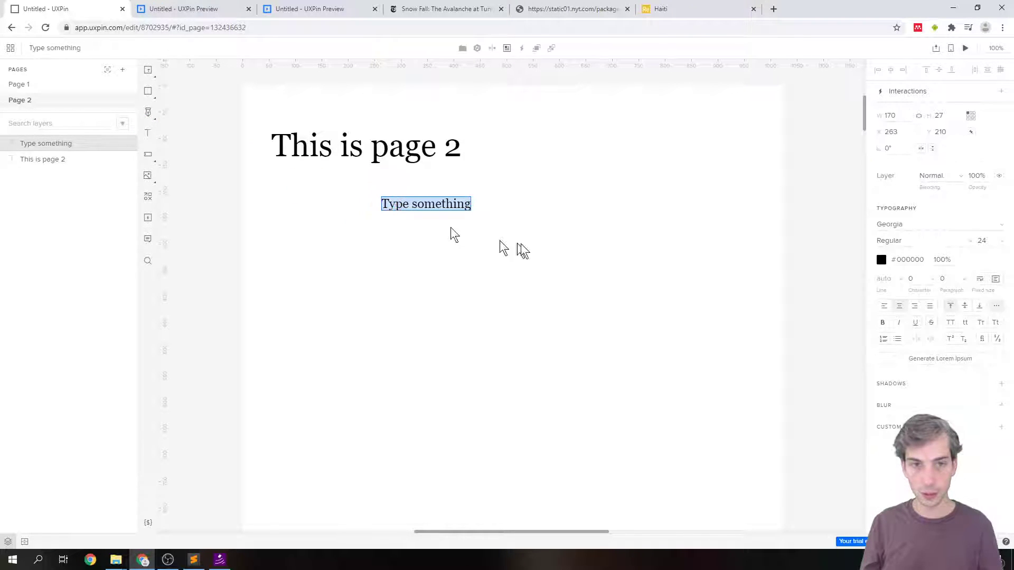
Move the new text element to X 55, directly under the "This is page 2" heading and flush with its start
left_click(470, 176)
left_click(426, 200)
left_click_drag(429, 204, 319, 182)
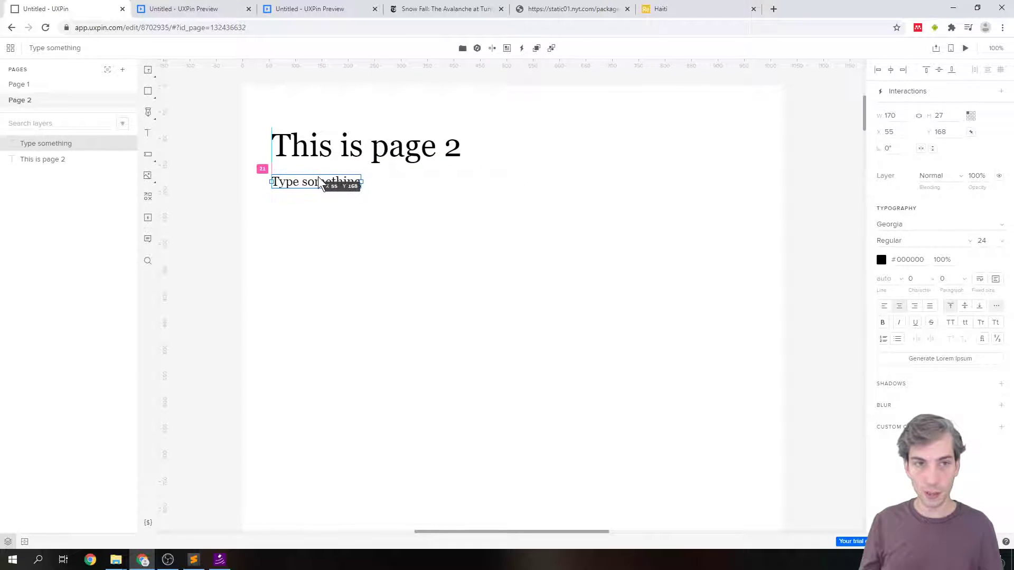
left_click(631, 215)
left_click(576, 236)
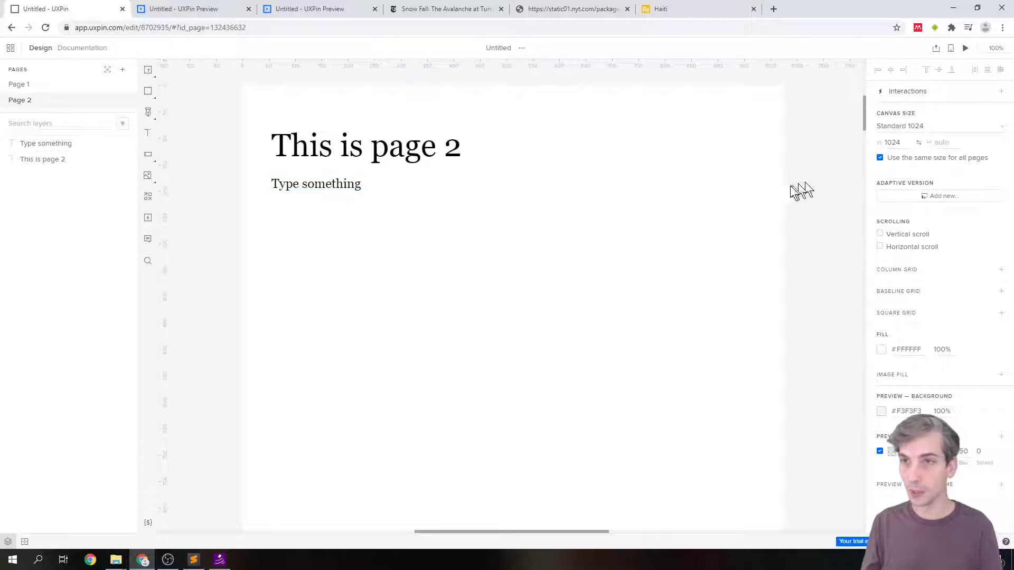
left_click(734, 189)
left_click(715, 106)
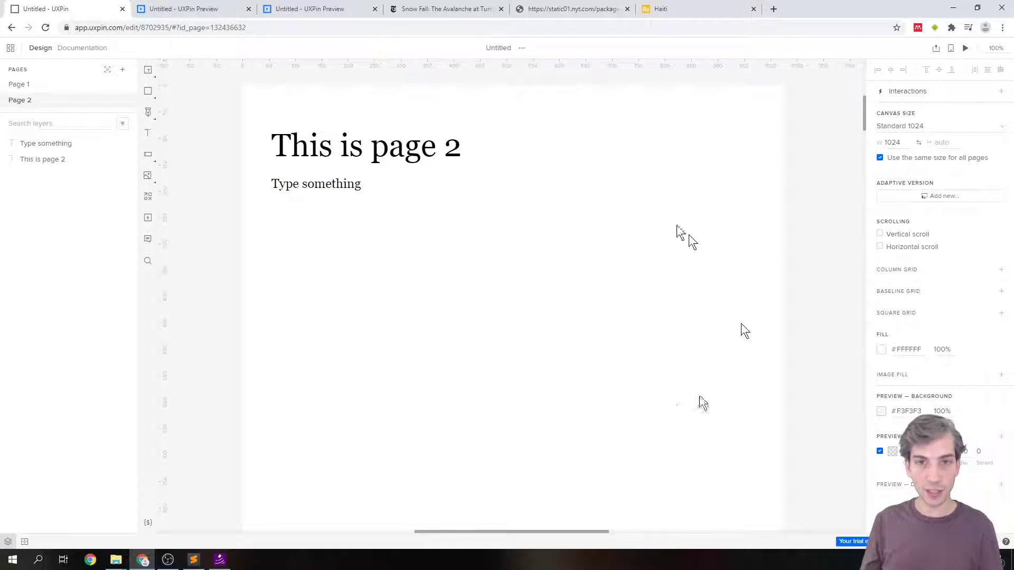
left_click(484, 221)
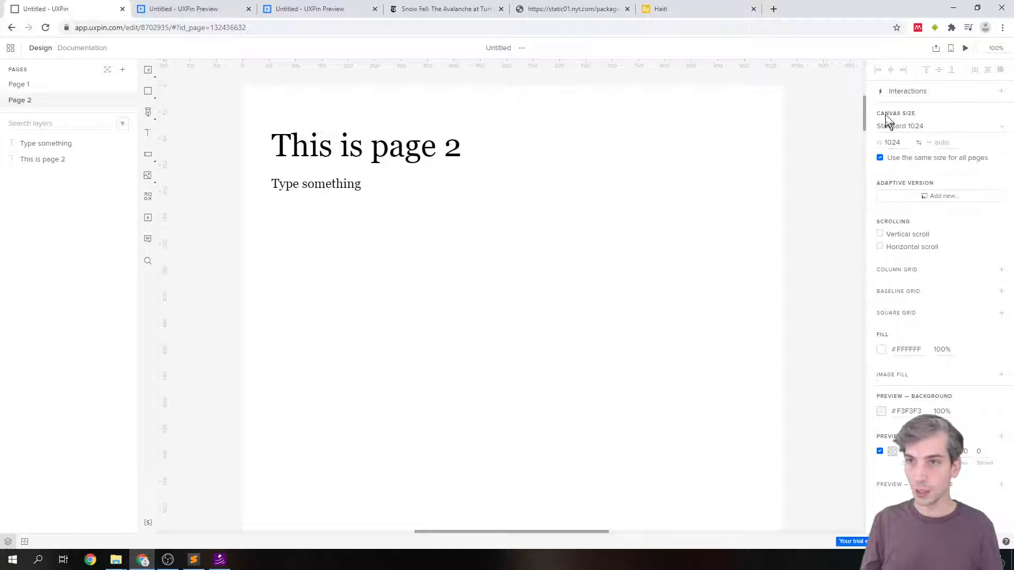
Start a new interaction on the Page 2 canvas with the Page Load trigger and the Set Content action
left_click(908, 94)
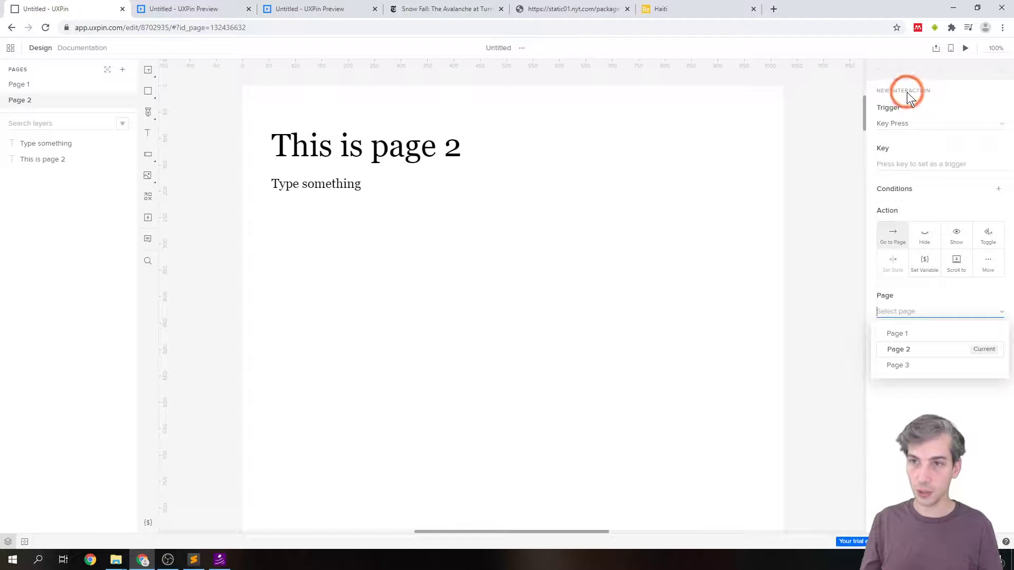
left_click(908, 120)
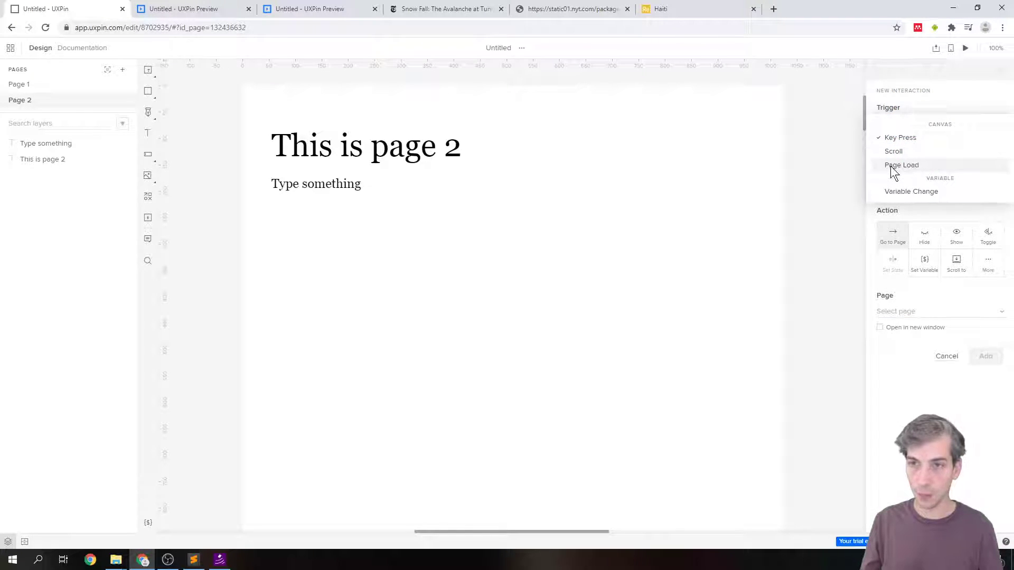
left_click(918, 165)
left_click(916, 108)
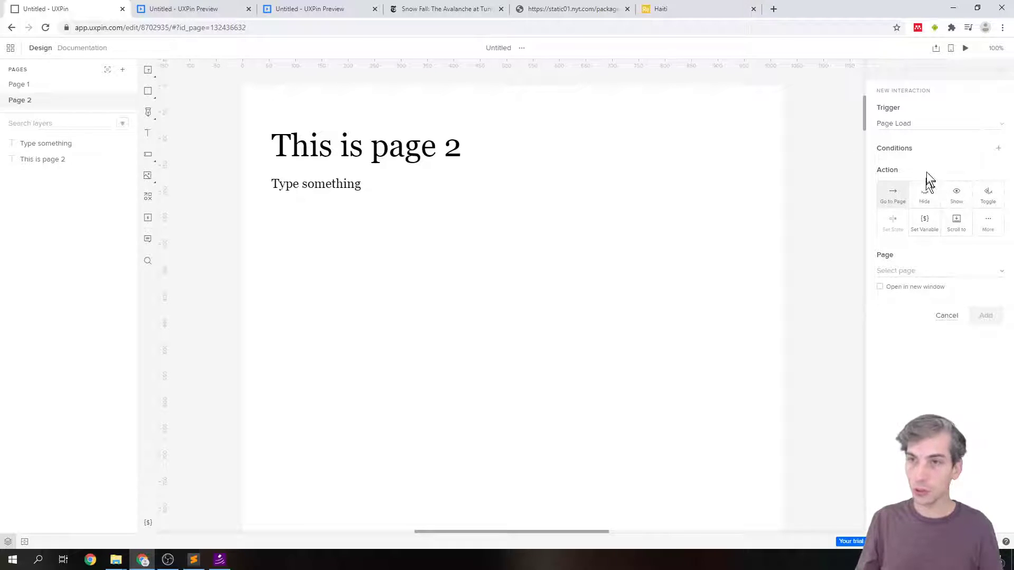
left_click(989, 229)
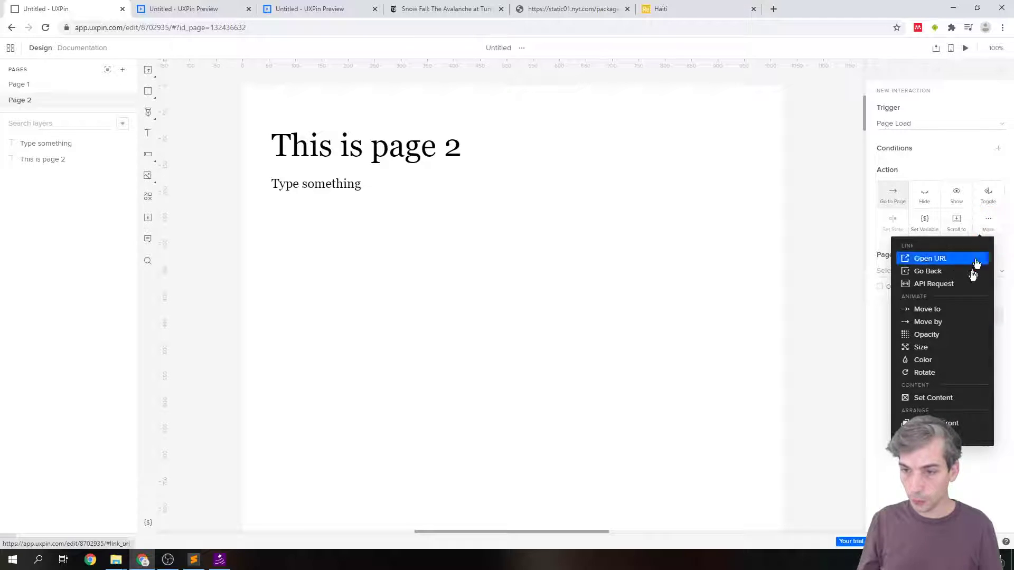
left_click(943, 402)
Have the action set the content of the "Type something" text to the value of the viewername variable, and add the interaction
left_click(882, 271)
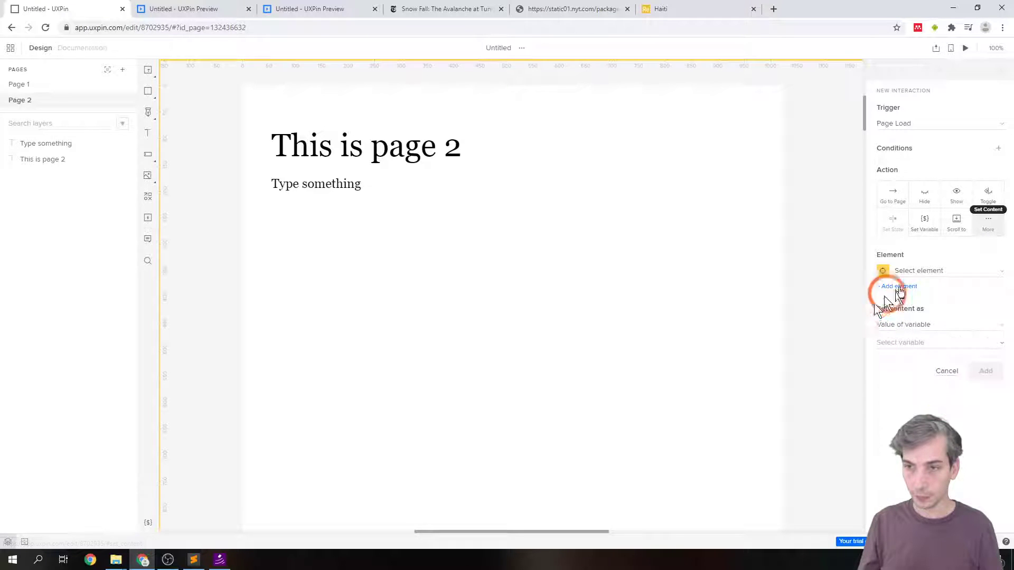
left_click(322, 184)
left_click(885, 259)
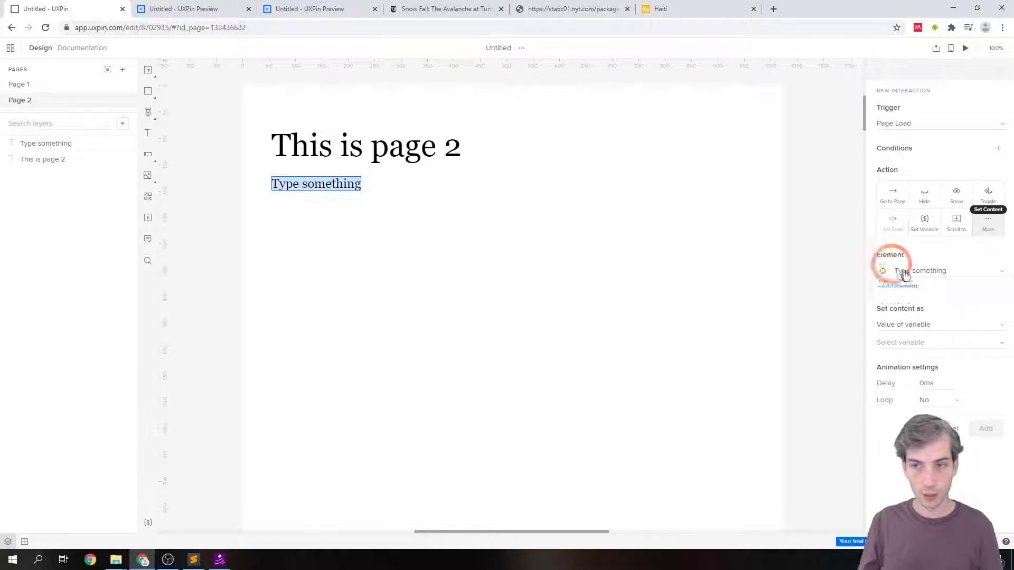
left_click(924, 341)
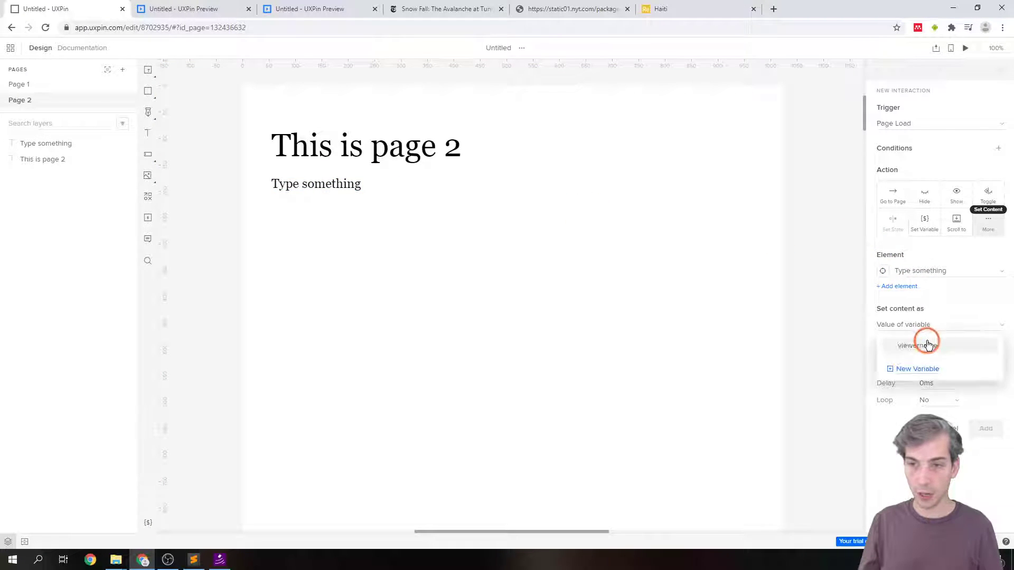
left_click(919, 349)
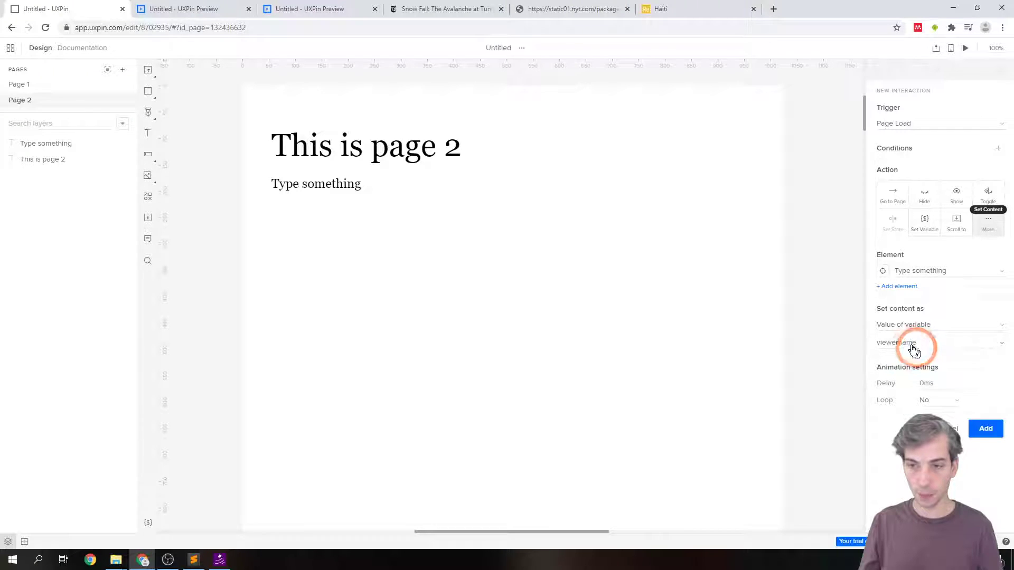
left_click(986, 429)
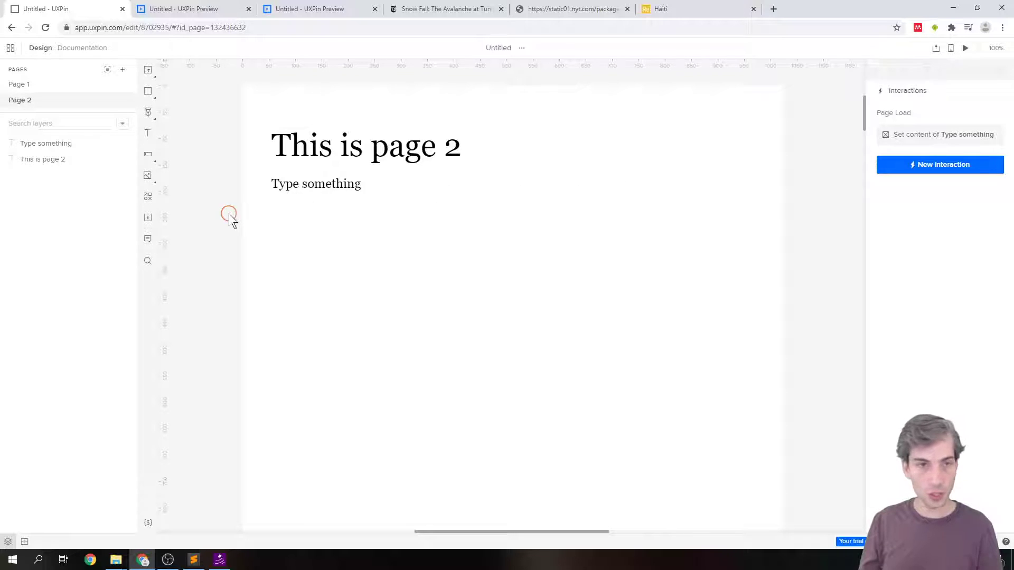
left_click(564, 235)
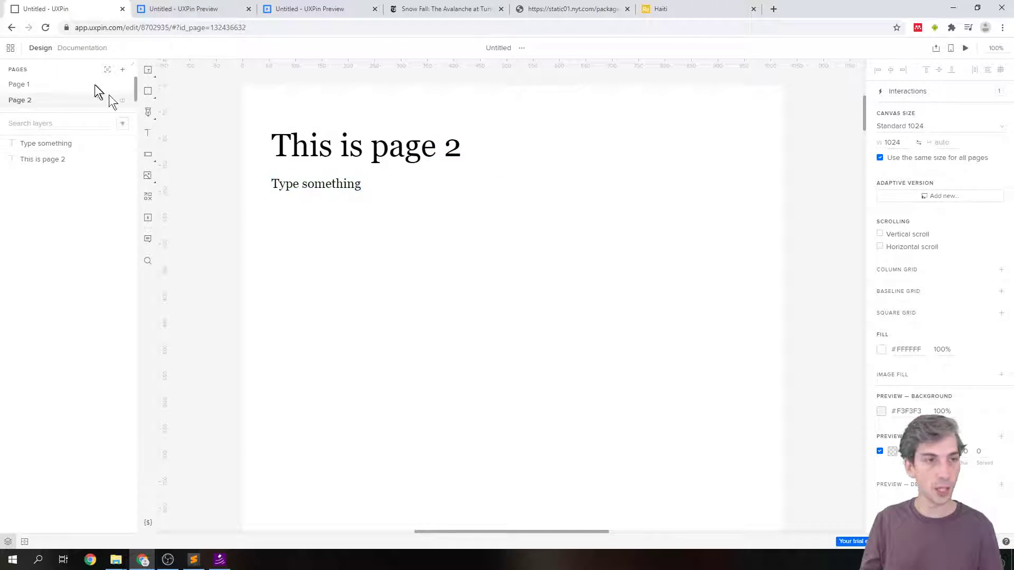
Preview the prototype from Page 1, enter a first name in the input field and follow the gear icon to check Page 2
left_click(49, 84)
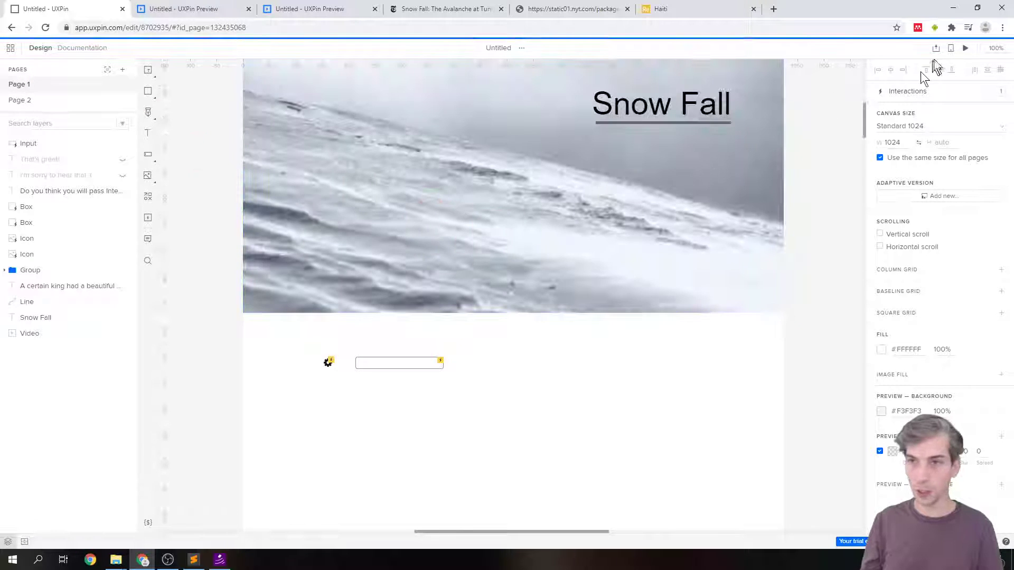
left_click(965, 49)
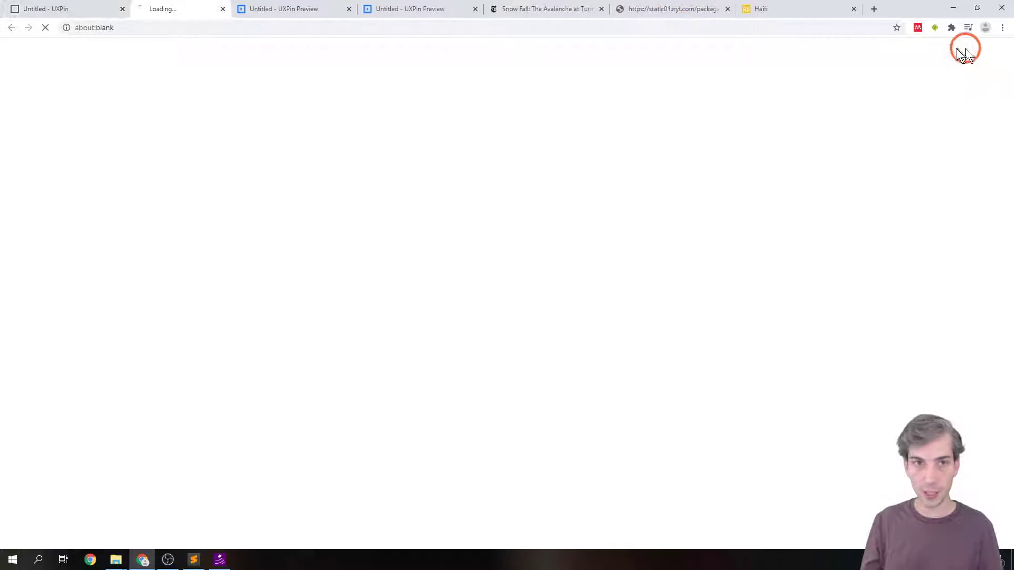
left_click(272, 192)
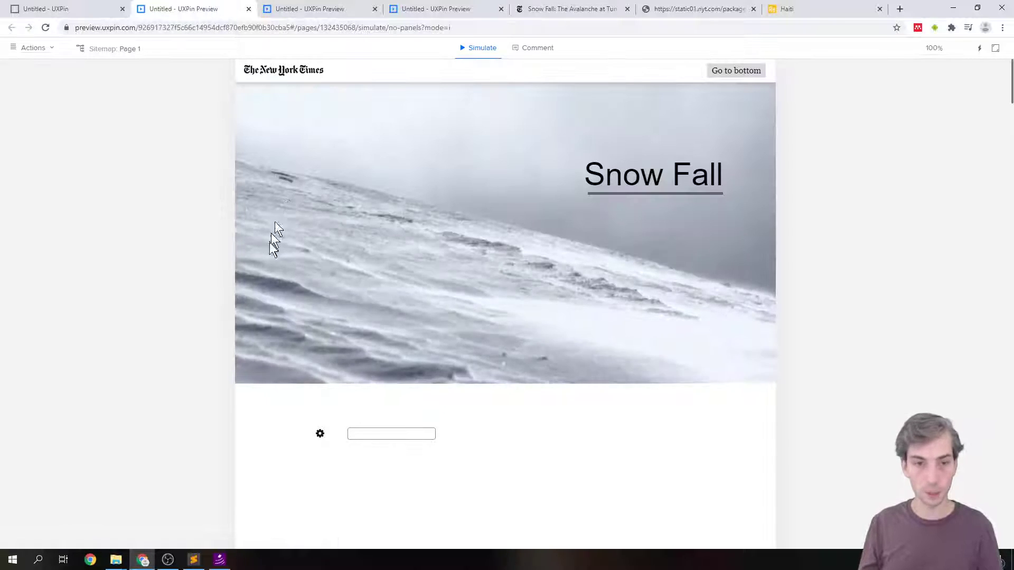
left_click(434, 433)
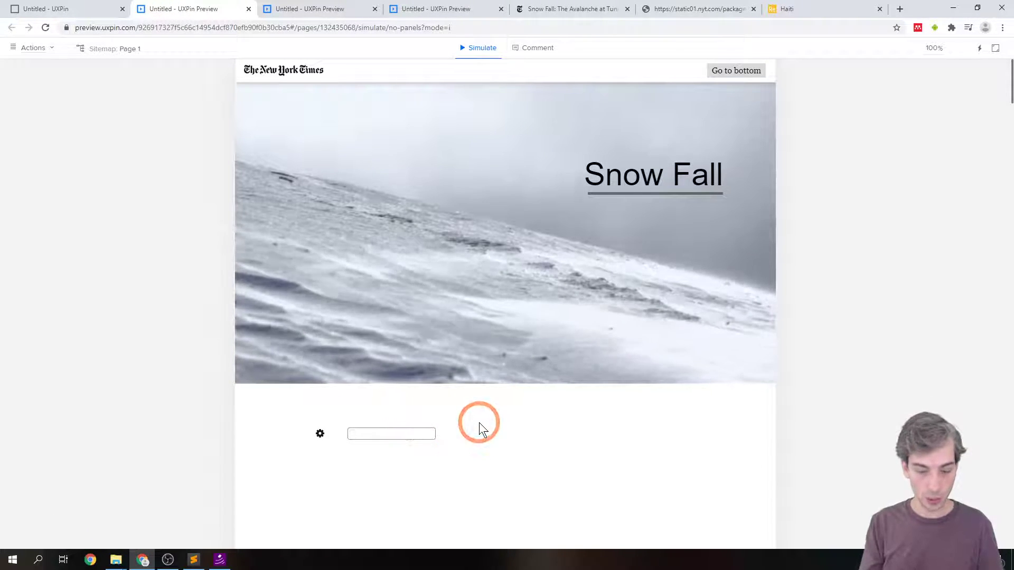
type("Jan")
left_click(448, 435)
left_click(320, 434)
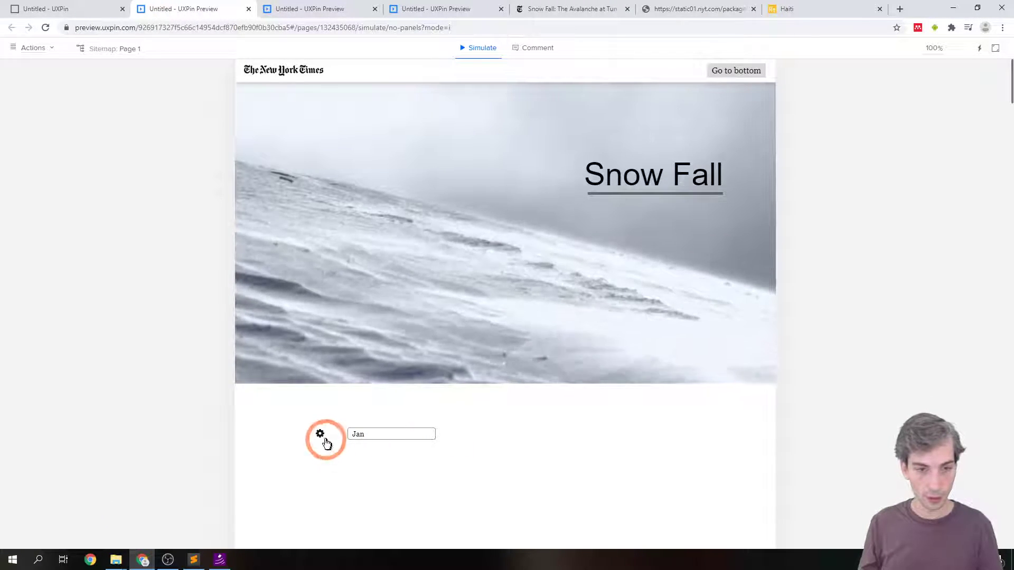
left_click(319, 436)
left_click(426, 413)
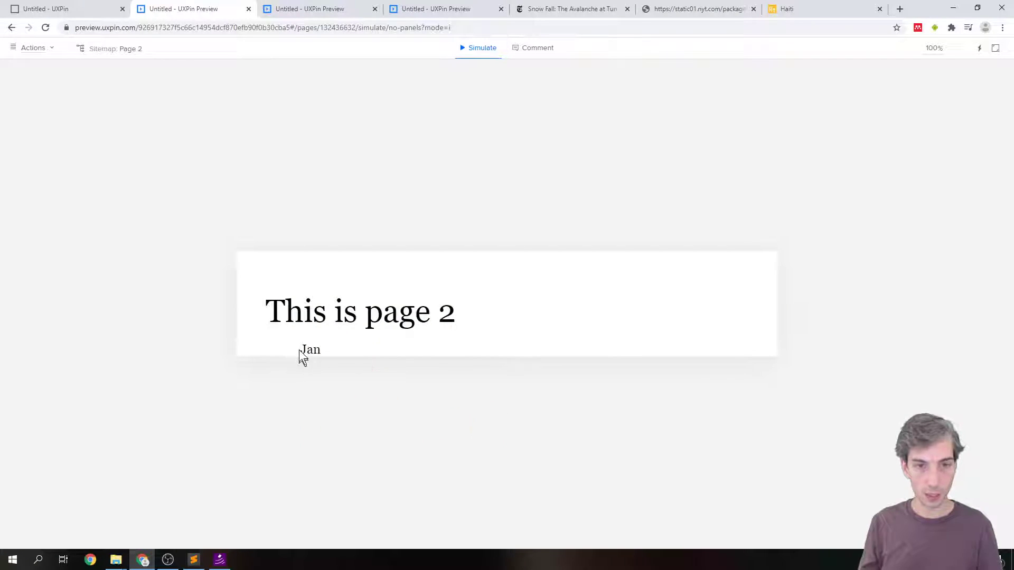
double_click(310, 350)
left_click(369, 371)
left_click(400, 387)
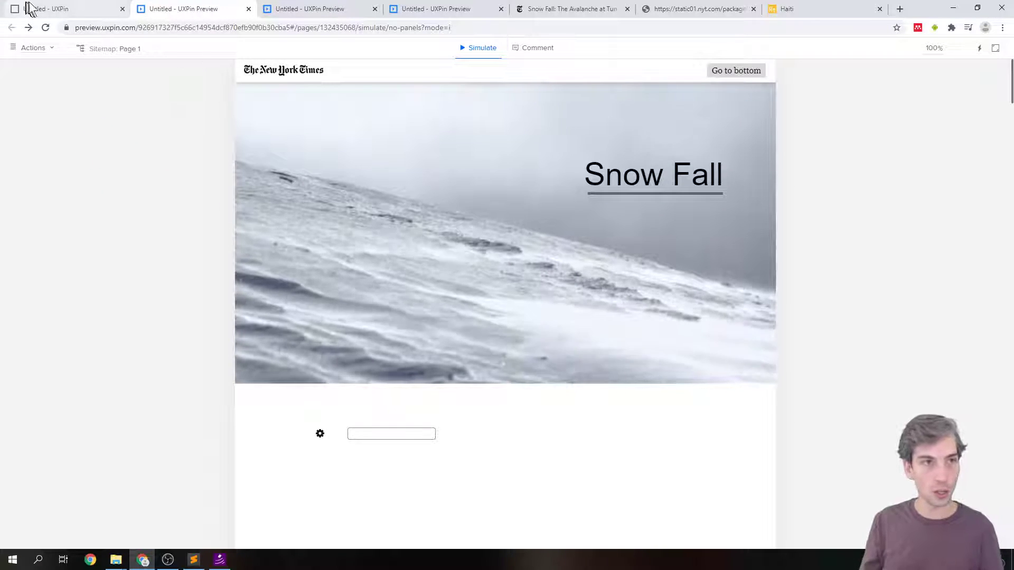
Return to the editor and examine the No! and Yes! boxes beside the Interactive Storytelling question on Page 1
left_click(27, 9)
left_click(41, 97)
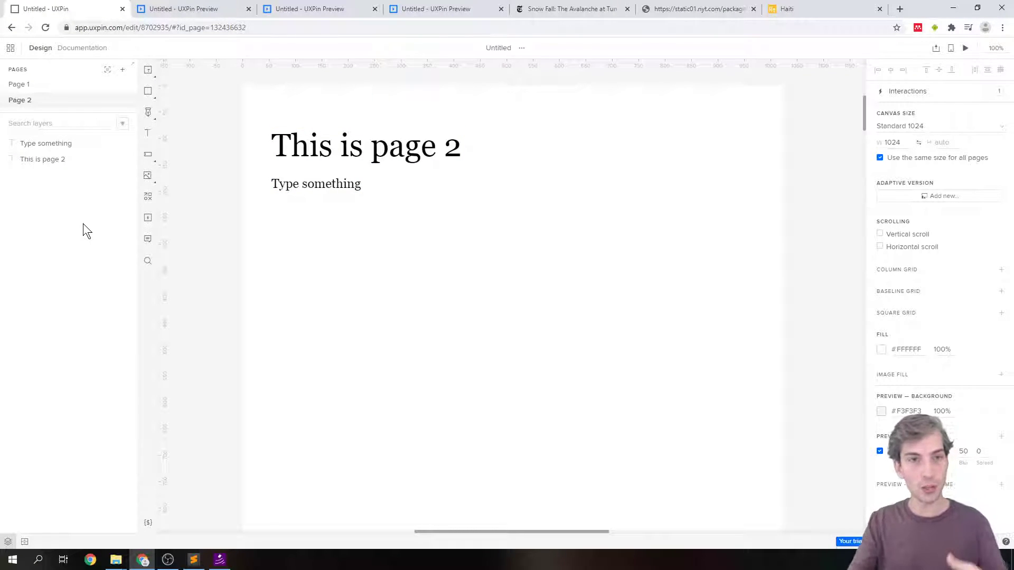
left_click(35, 84)
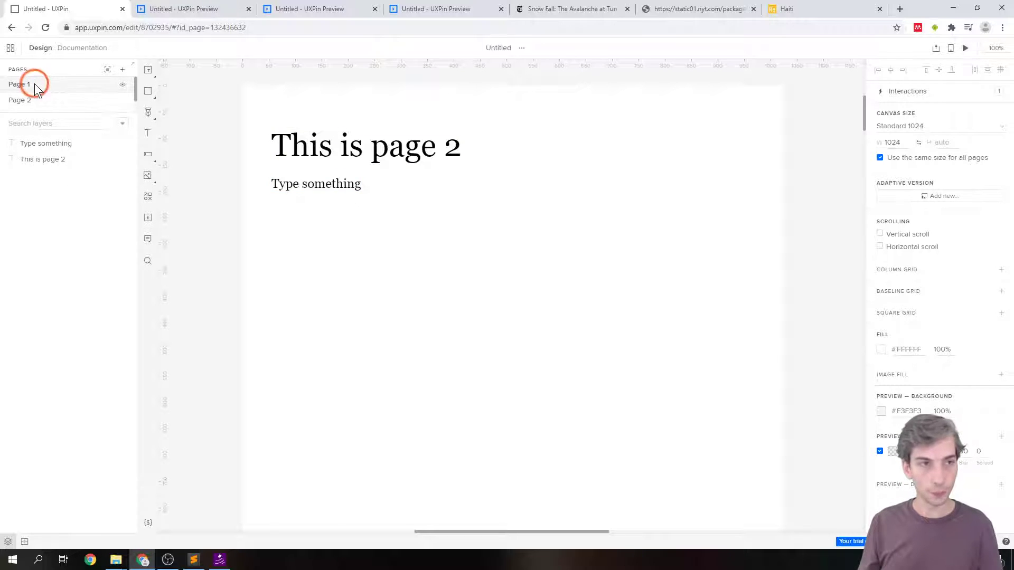
scroll(272, 244, "down", 4)
scroll(308, 264, "down", 10)
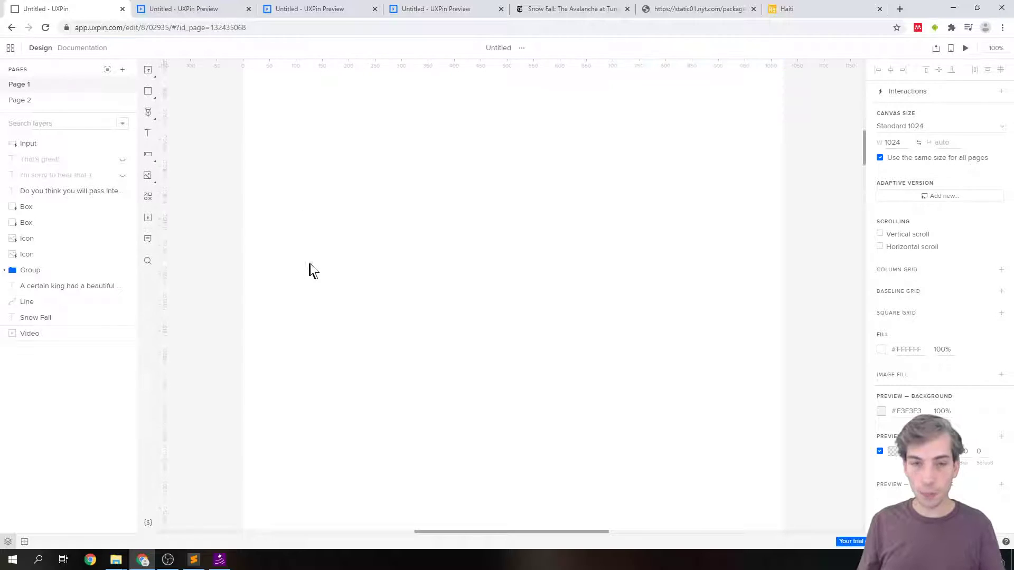
left_click(314, 231)
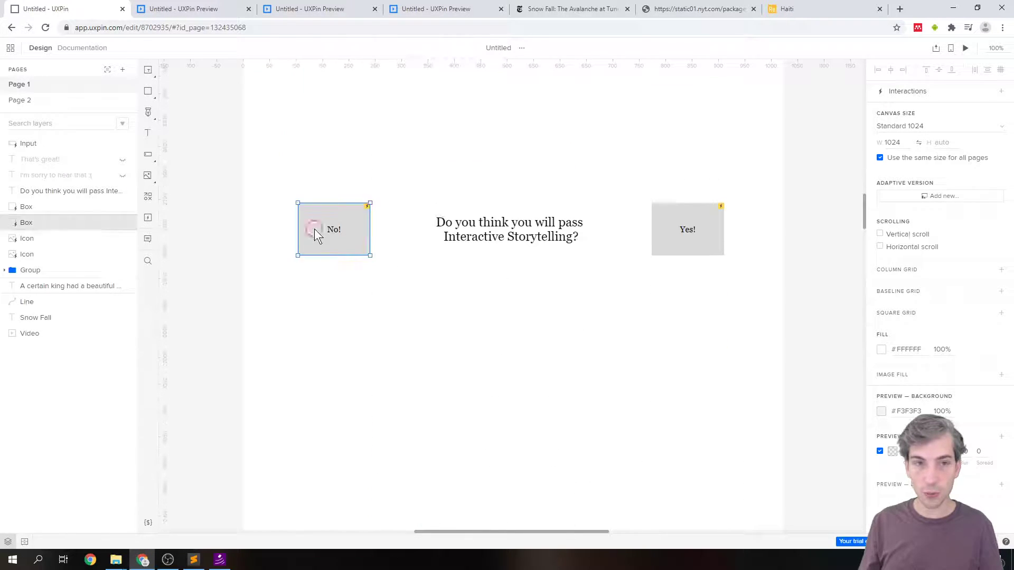
left_click(711, 222)
left_click(355, 251)
left_click(344, 242)
left_click(727, 235)
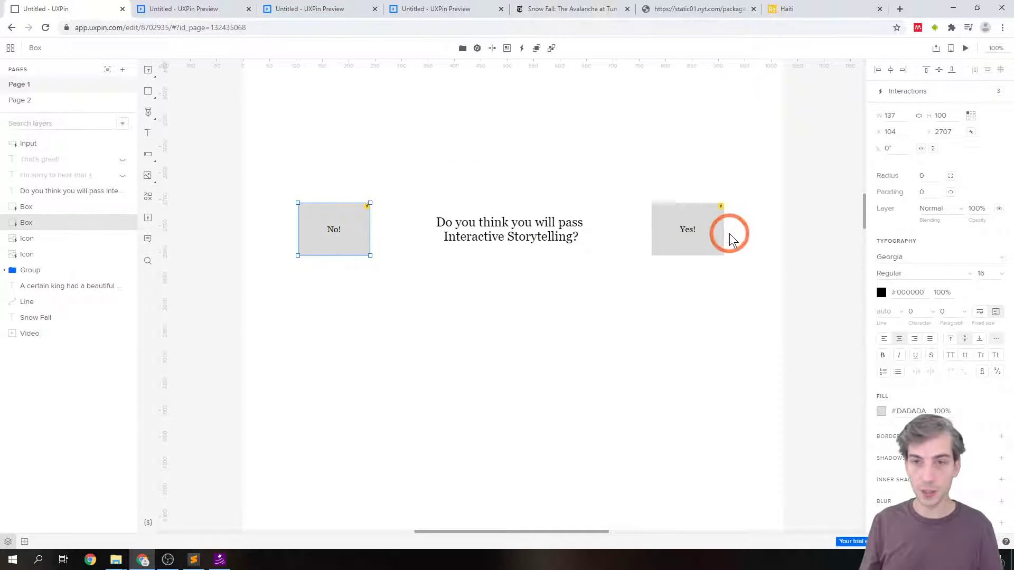
left_click(344, 233)
Open the prototype's list of variables
left_click(147, 524)
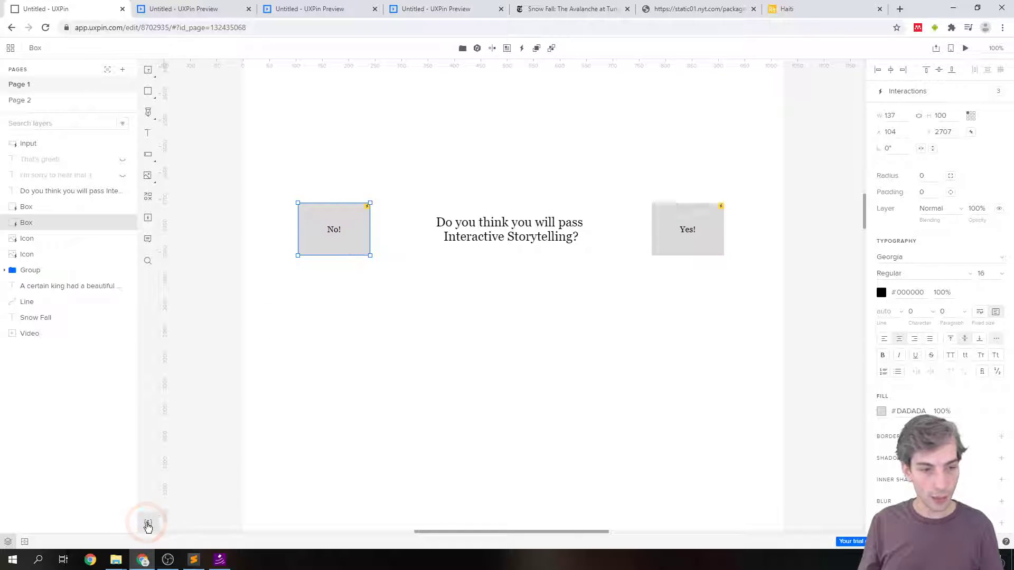
left_click(148, 526)
left_click(211, 455)
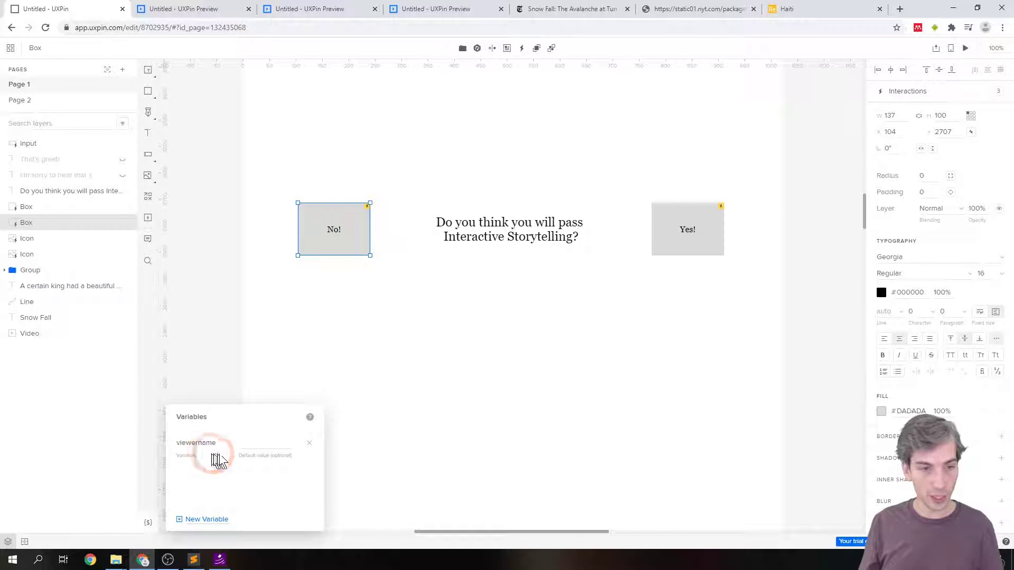
left_click(205, 520)
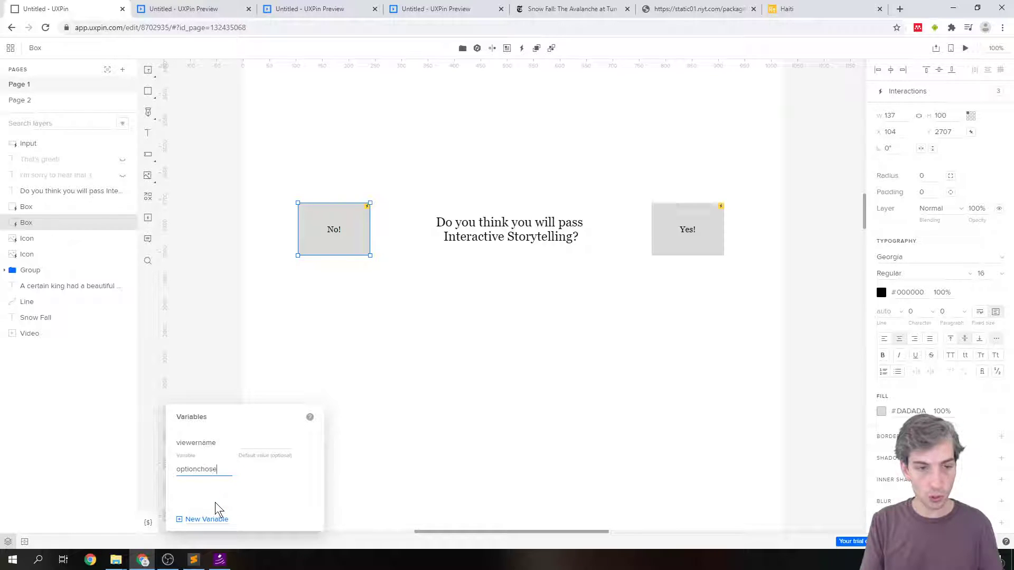
left_click(252, 473)
left_click(209, 465)
left_click(189, 454)
Create a variable named optionchosen with a default value of 0
left_click(193, 521)
type("opt")
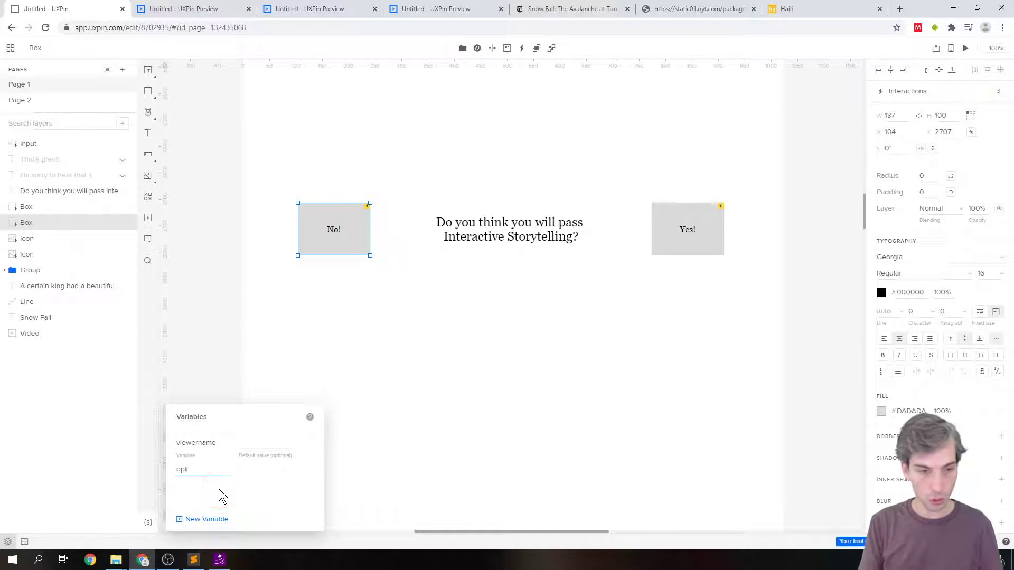
key("Return")
left_click(249, 459)
left_click(294, 492)
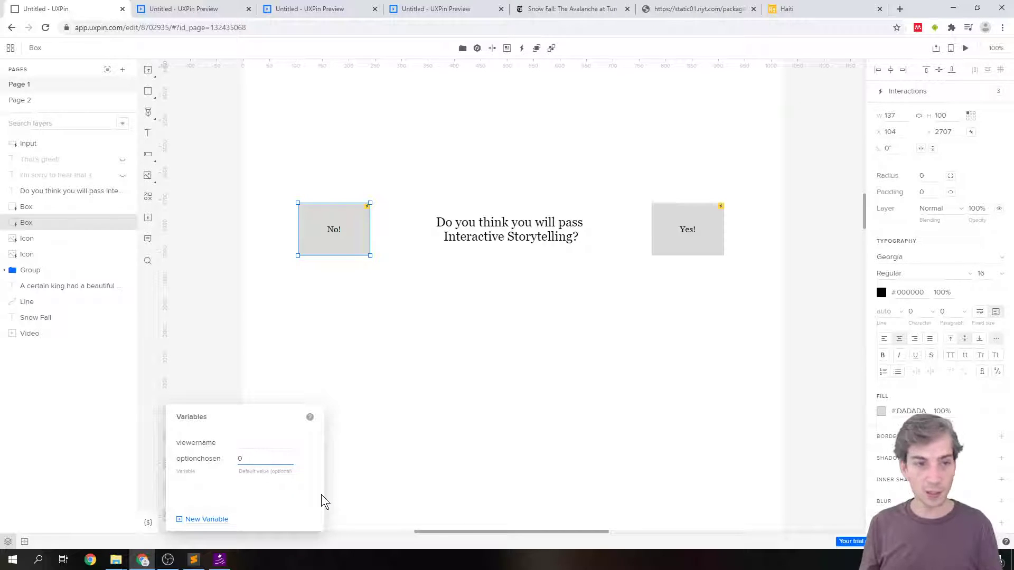
Add a click interaction to the No! box that sets the variable optionchosen to the value 1
left_click(351, 473)
left_click(344, 255)
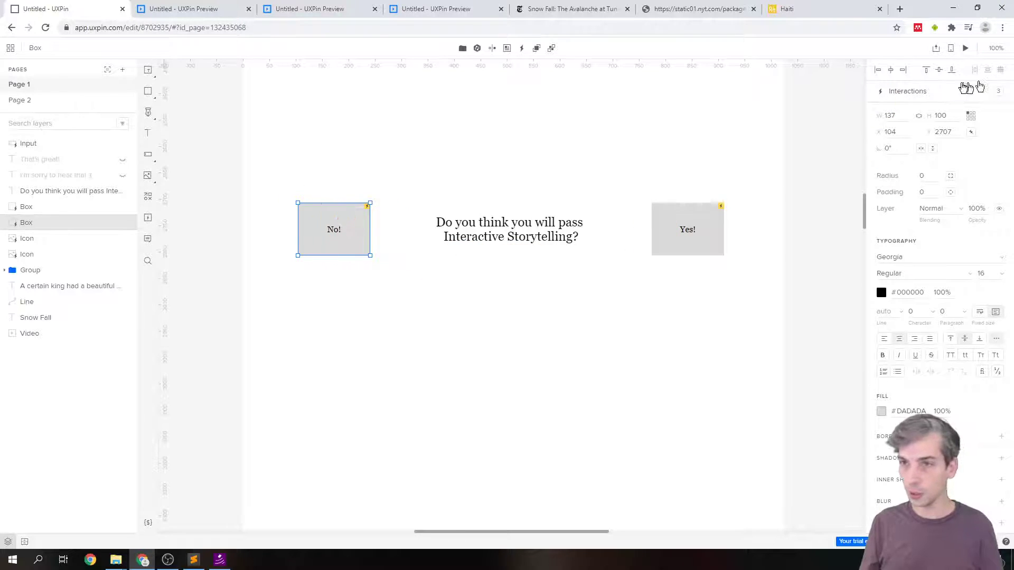
left_click(930, 98)
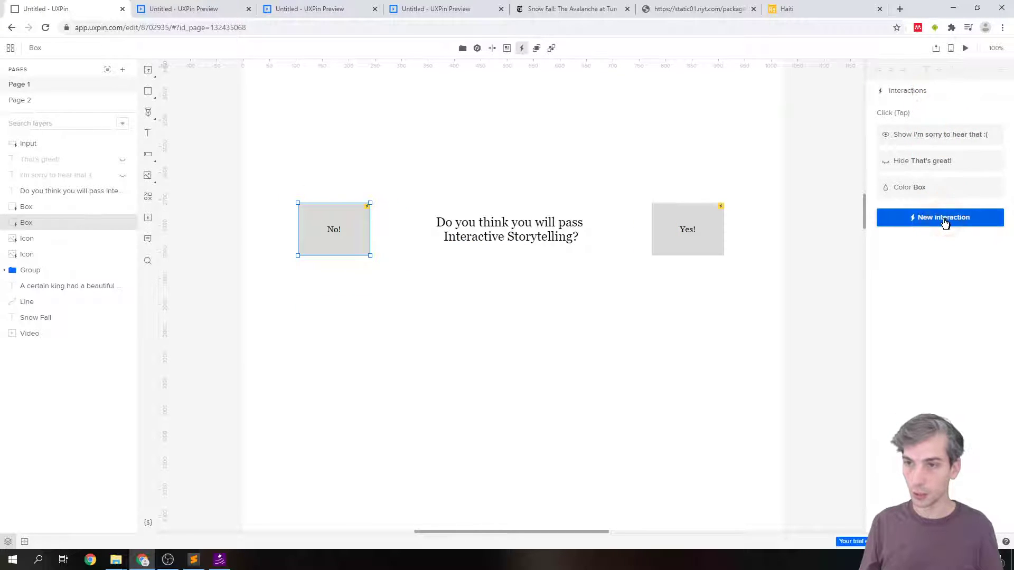
left_click(940, 221)
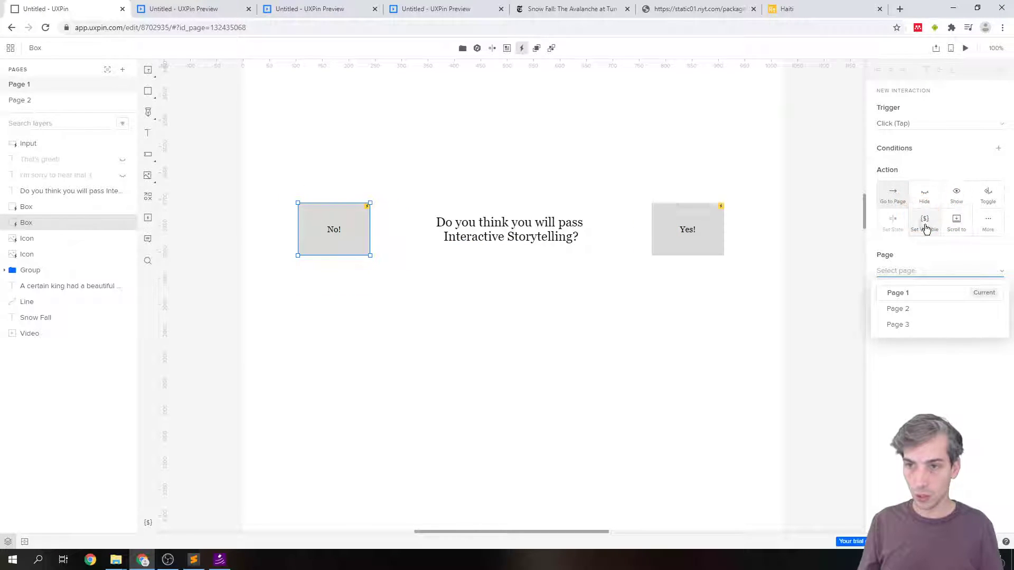
left_click(919, 227)
left_click(917, 271)
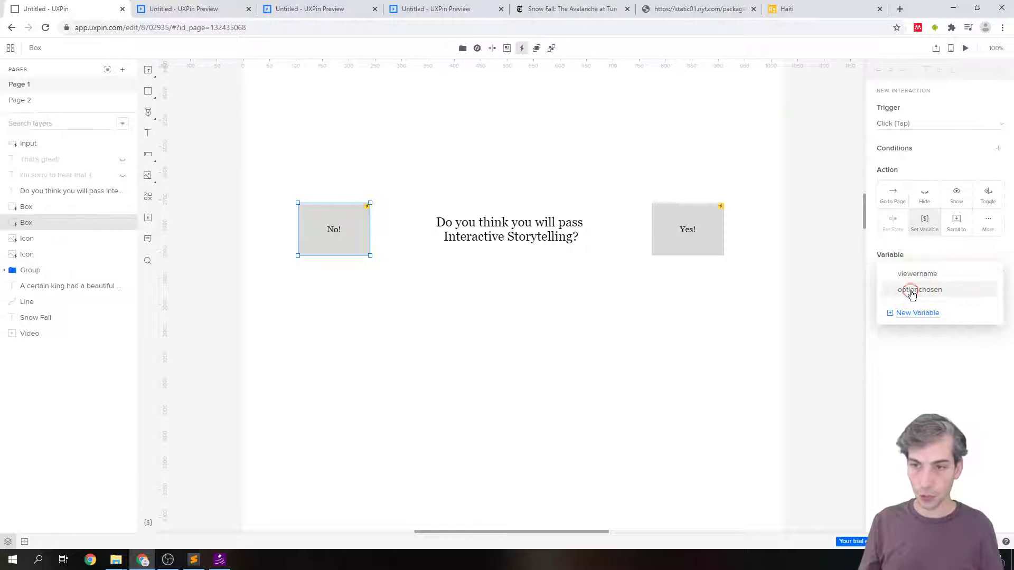
left_click(912, 294)
left_click(981, 338)
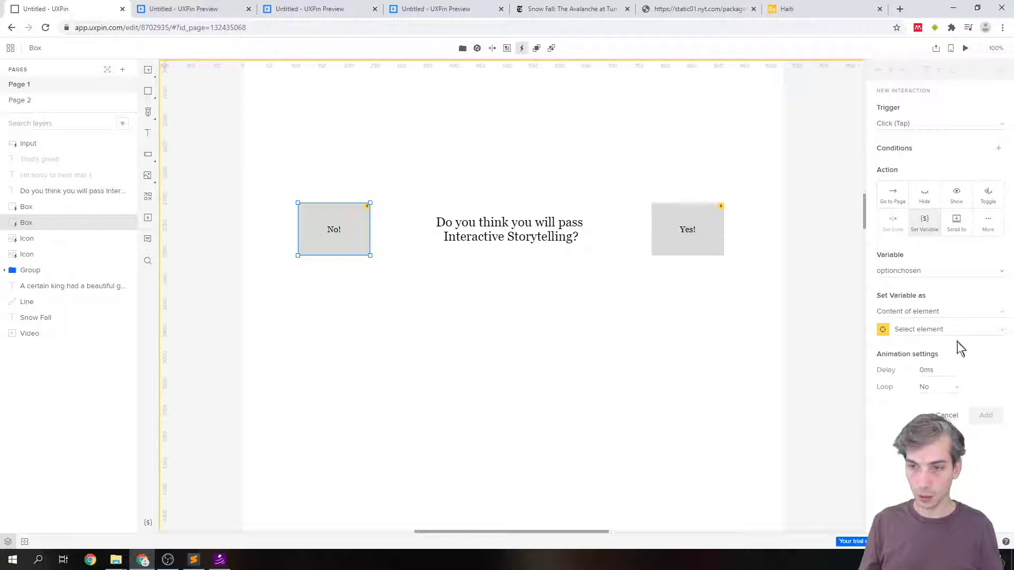
left_click(924, 312)
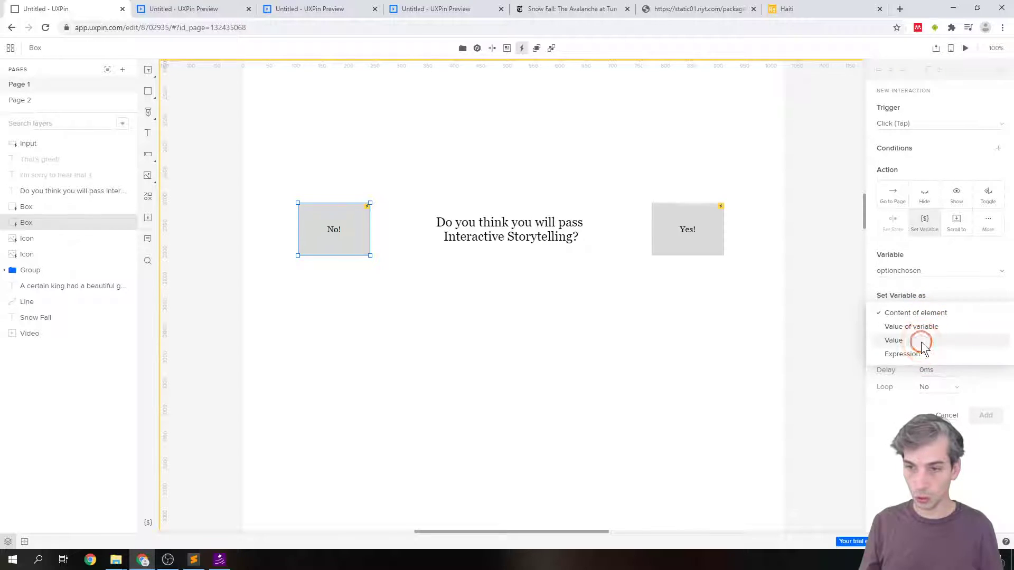
left_click(921, 341)
left_click(918, 328)
type("1")
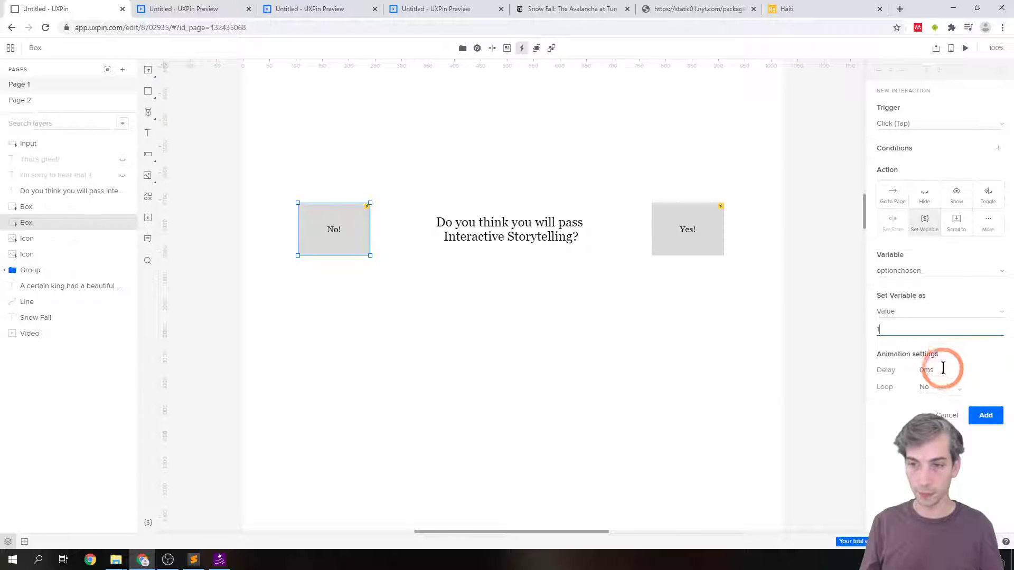
left_click(988, 417)
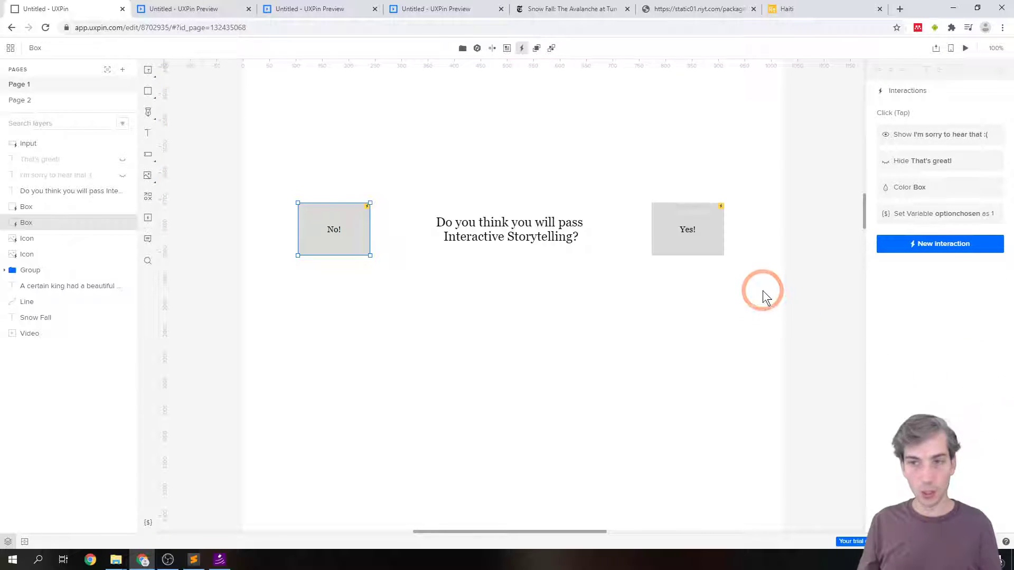
Add a click interaction to the Yes! box that sets the variable optionchosen to the value 2
left_click(706, 241)
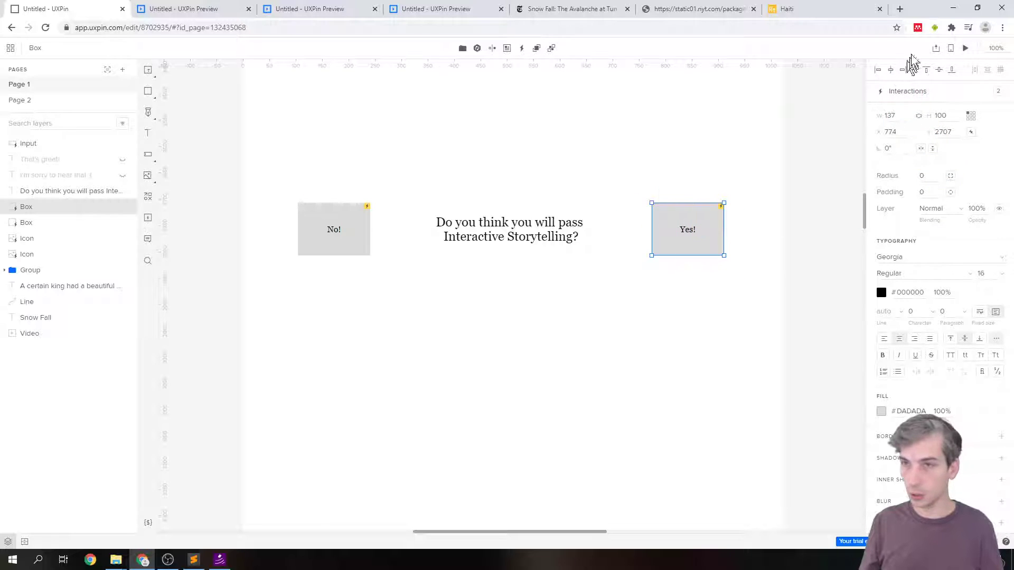
left_click(916, 92)
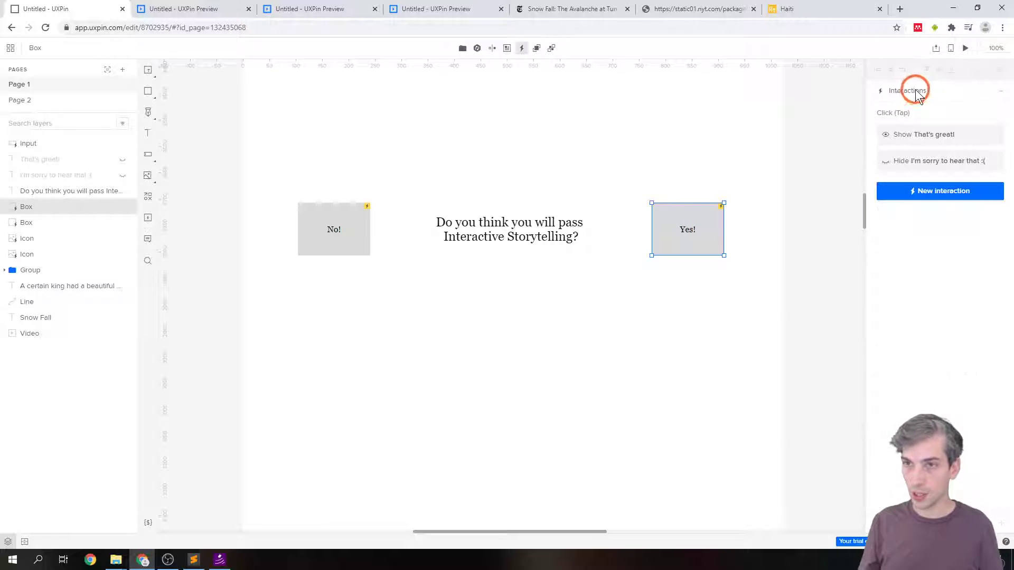
left_click(933, 192)
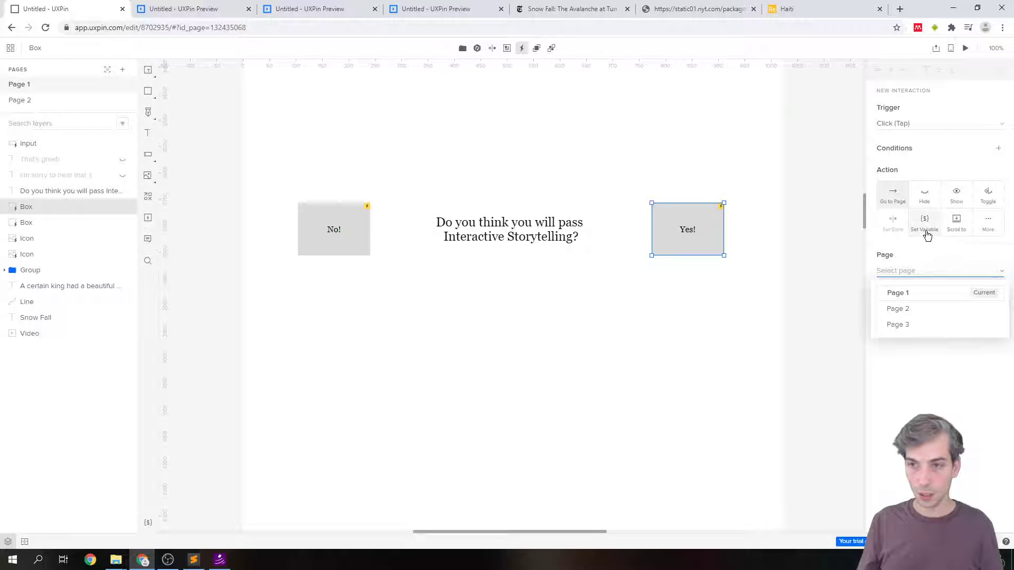
left_click(925, 227)
left_click(671, 265)
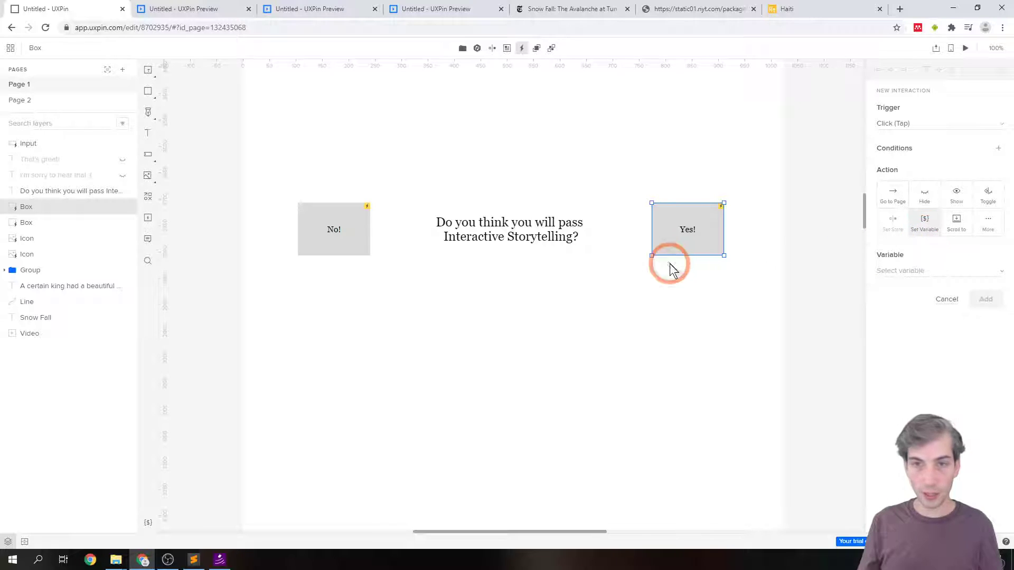
left_click(938, 273)
left_click(925, 288)
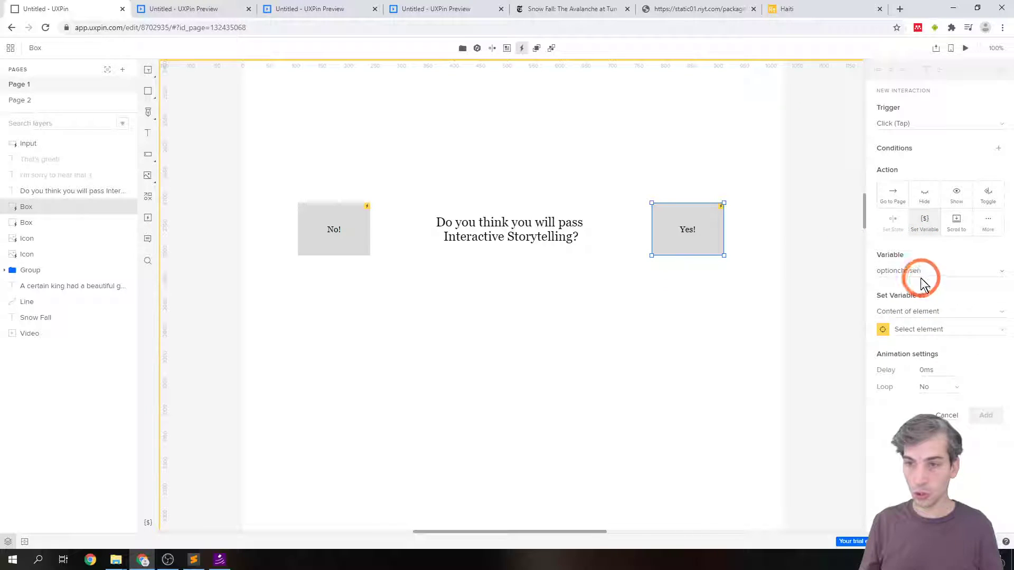
left_click(919, 312)
left_click(911, 339)
left_click(918, 330)
type("2")
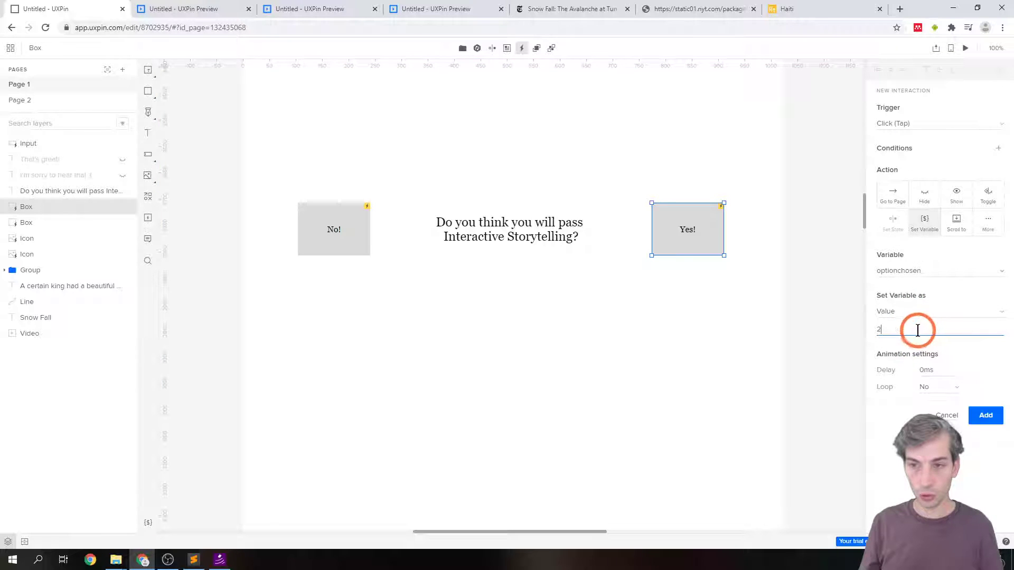
left_click(987, 416)
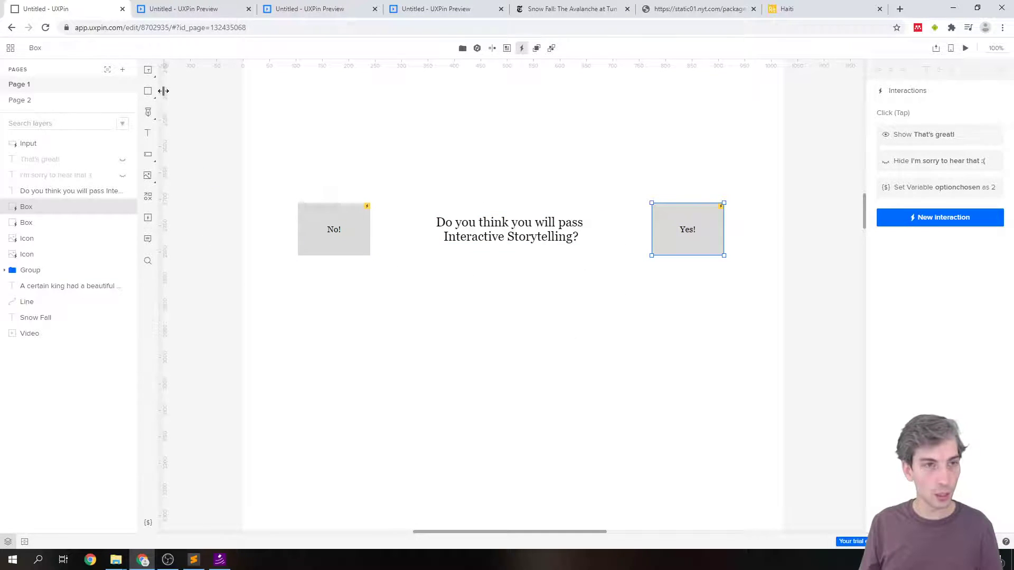
Draw a rectangle about 73 by 64 px below the Type something text on Page 2
left_click(37, 100)
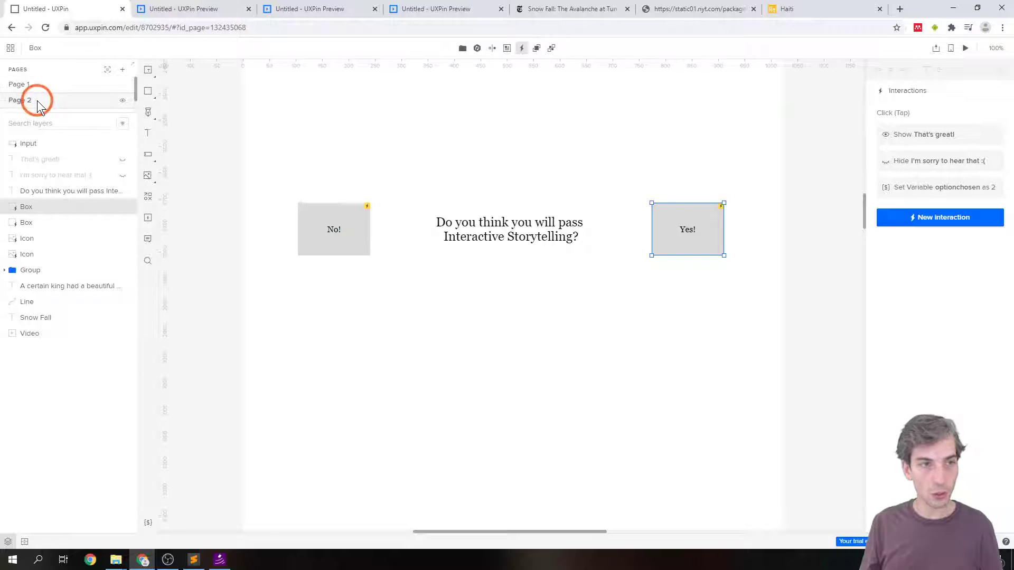
left_click(151, 98)
left_click_drag(298, 241, 337, 274)
Fill the rectangle with magenta #FF00F2 and move it to about X 55, Y 234, left-aligned under the Type something text
left_click(885, 239)
left_click(830, 259)
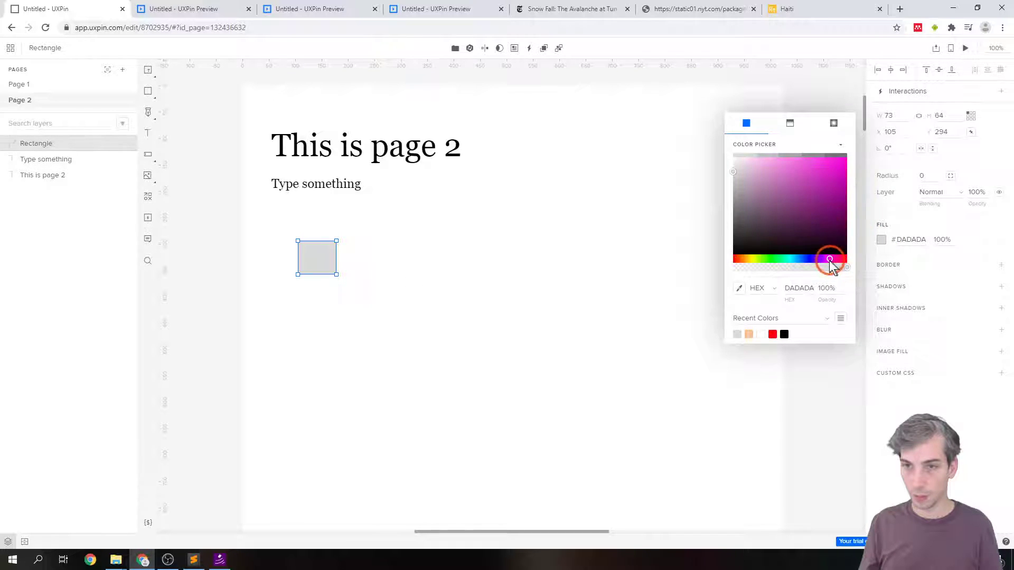
left_click(847, 158)
left_click(634, 227)
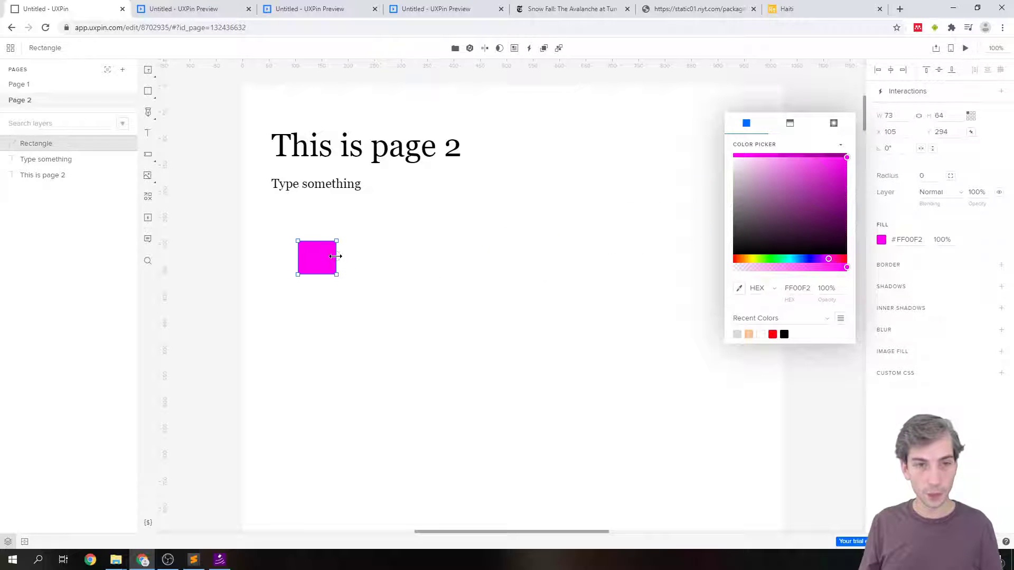
left_click(336, 256)
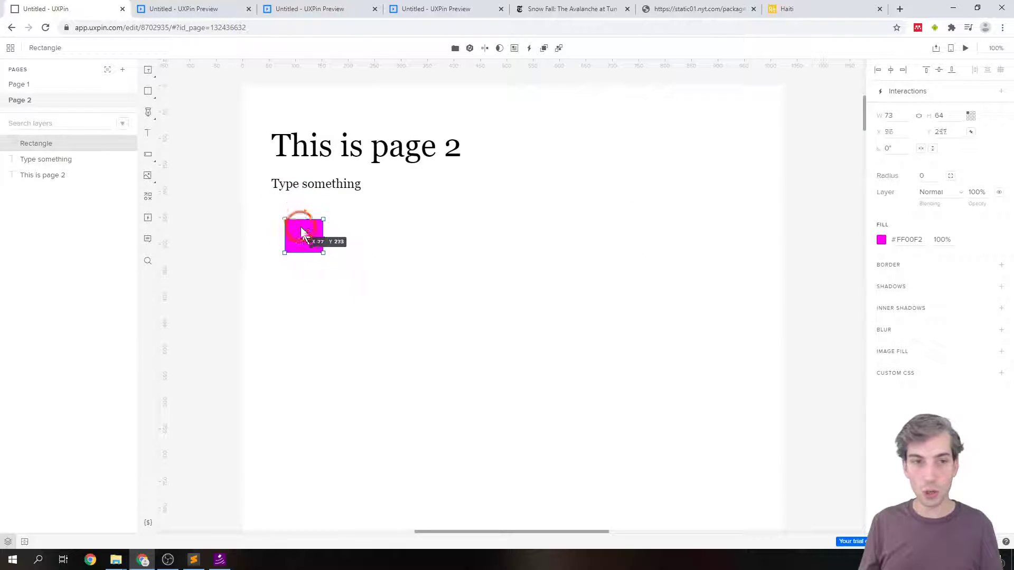
left_click_drag(293, 225, 293, 225)
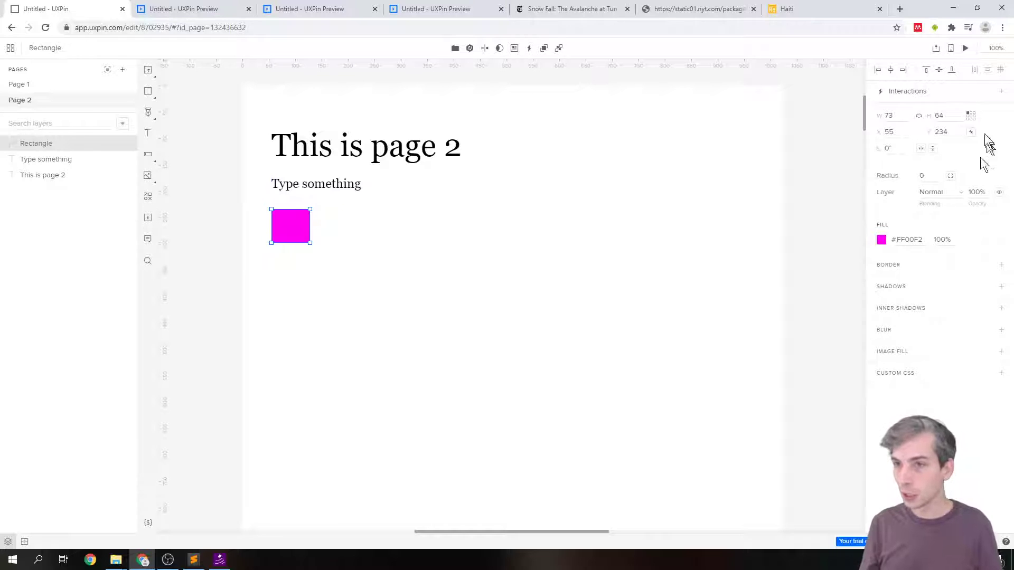
left_click(908, 92)
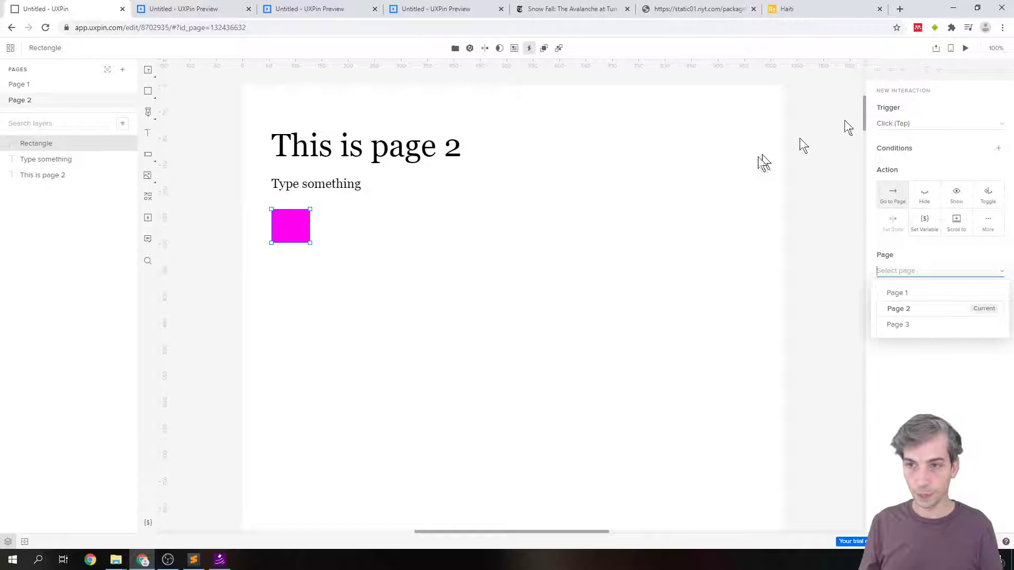
left_click(650, 188)
left_click(529, 236)
left_click(975, 101)
left_click(704, 158)
left_click(610, 256)
Start a new interaction for Page 2 itself, with Page Load as its trigger
left_click(929, 93)
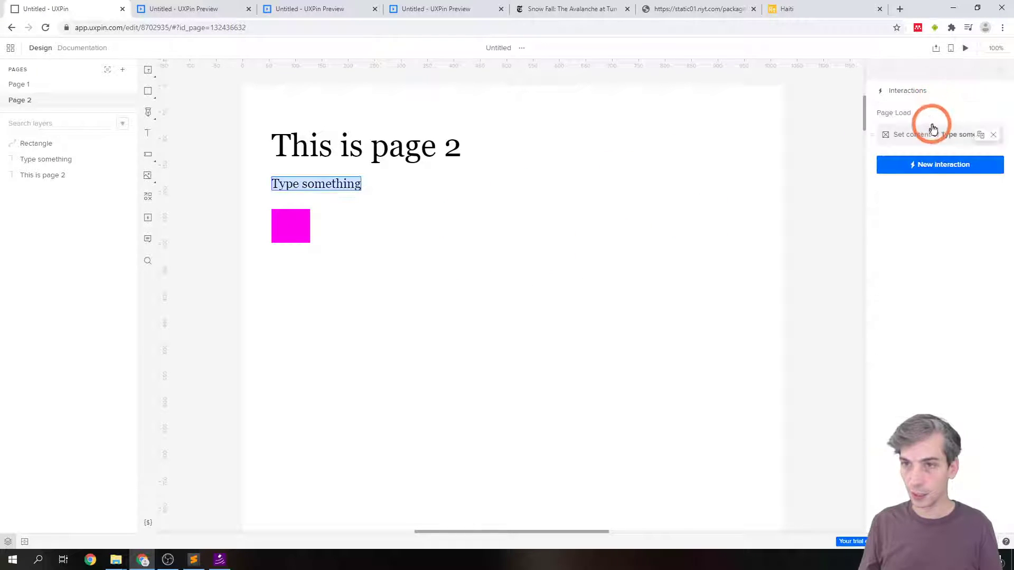
left_click(930, 168)
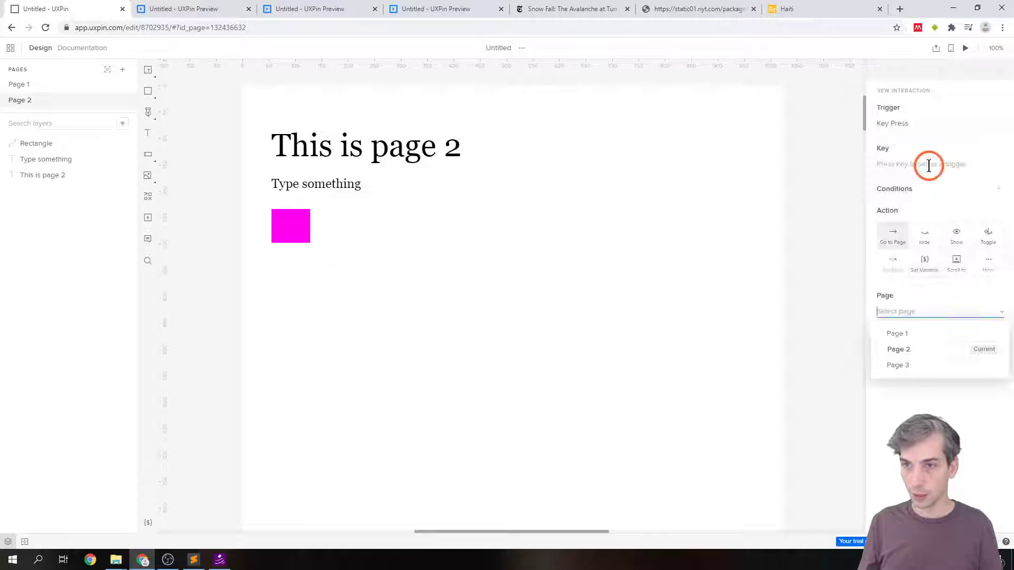
left_click(923, 121)
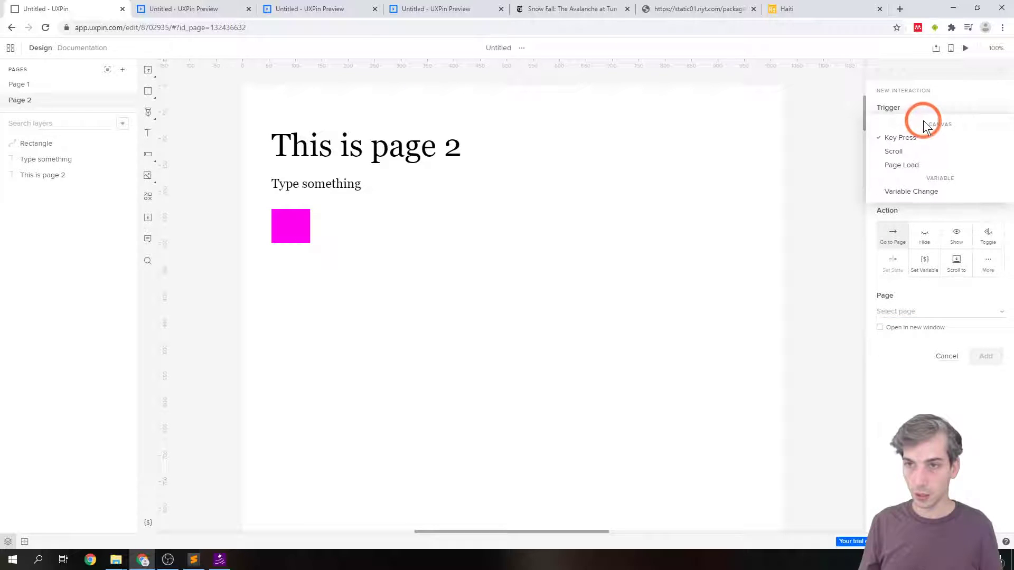
left_click(918, 164)
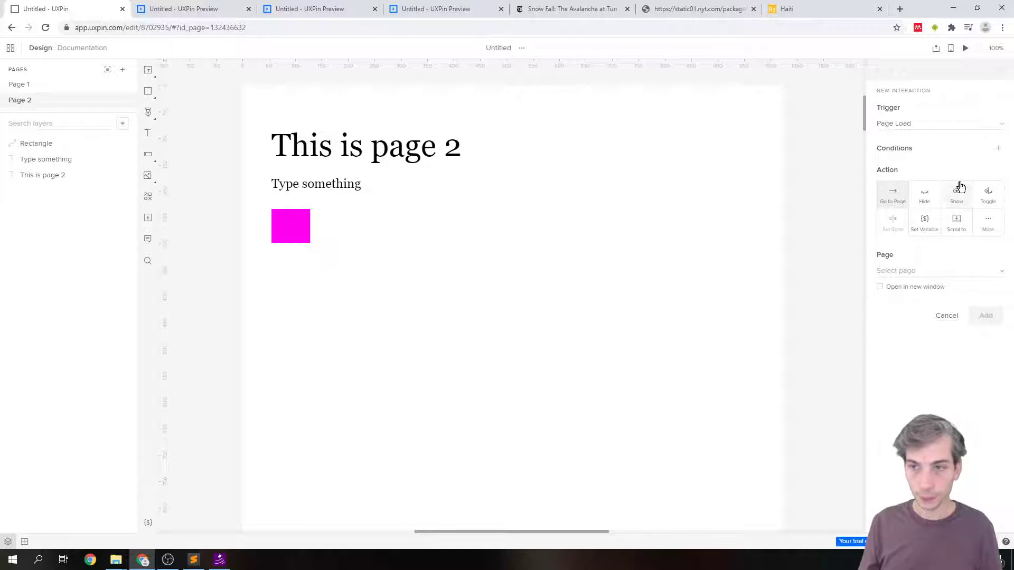
Add a condition to the page-load interaction that the value of variable optionchosen equals 2
left_click(919, 150)
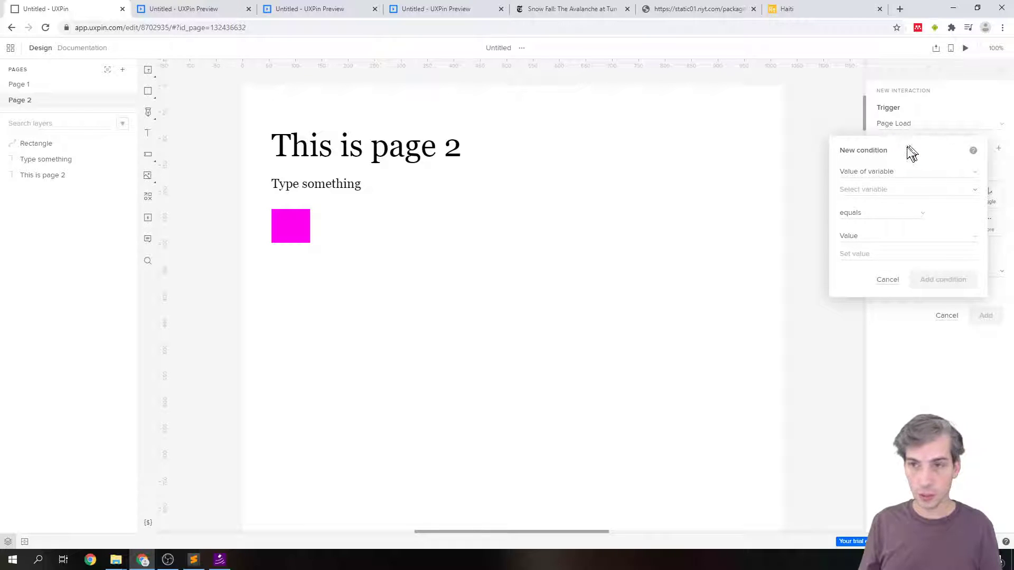
left_click(888, 169)
left_click(894, 188)
left_click(891, 191)
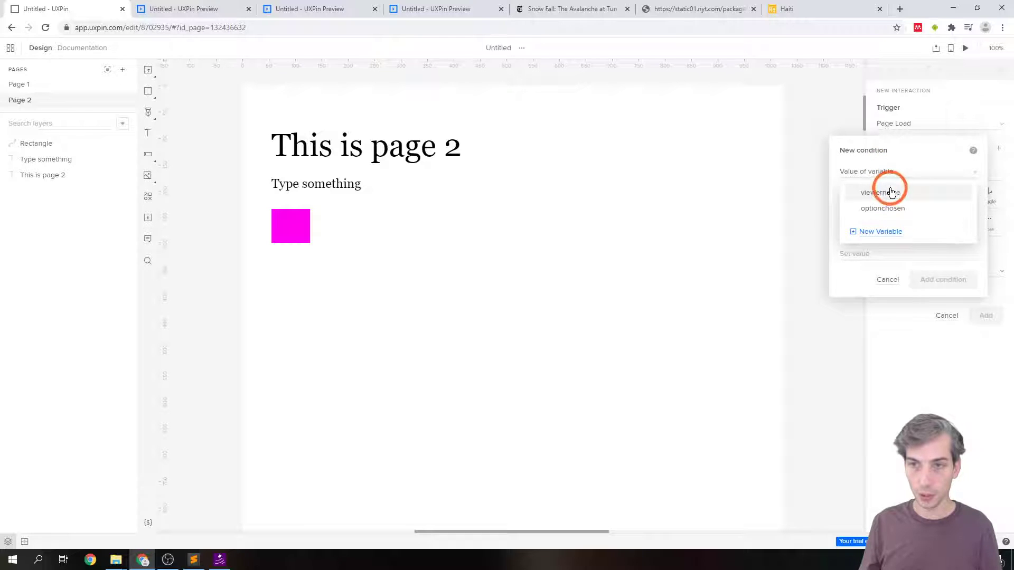
left_click(889, 208)
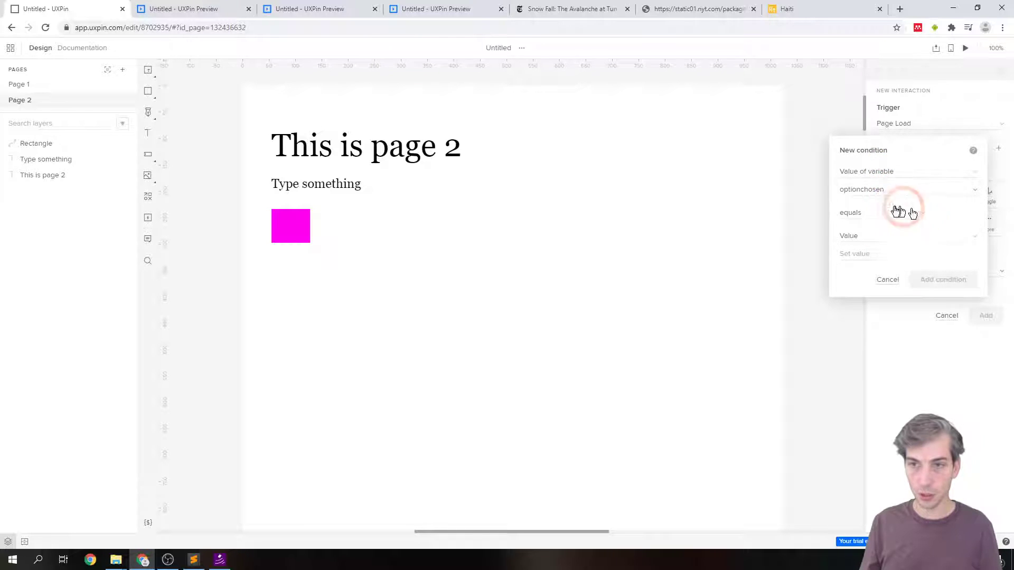
left_click(889, 214)
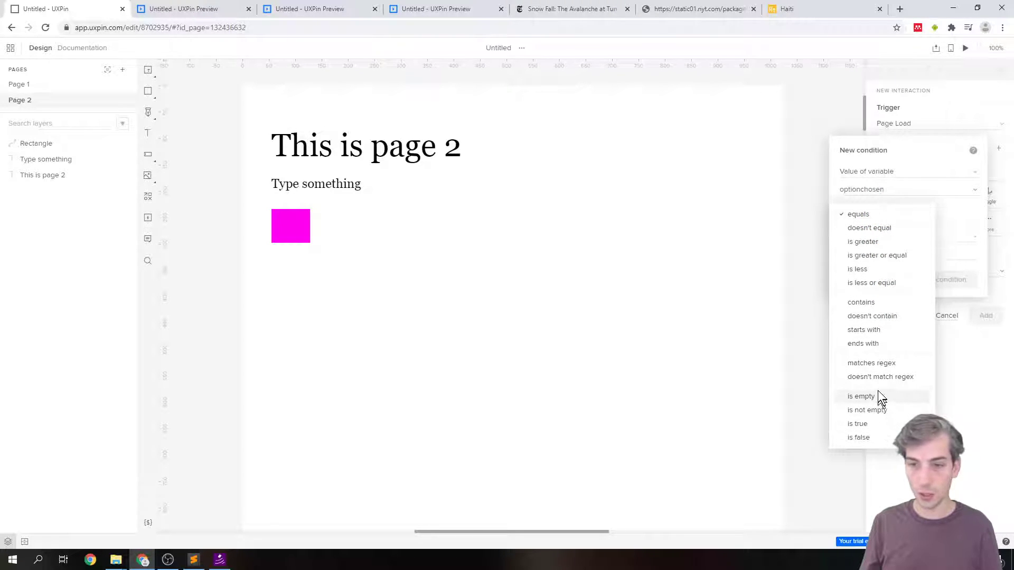
left_click(944, 212)
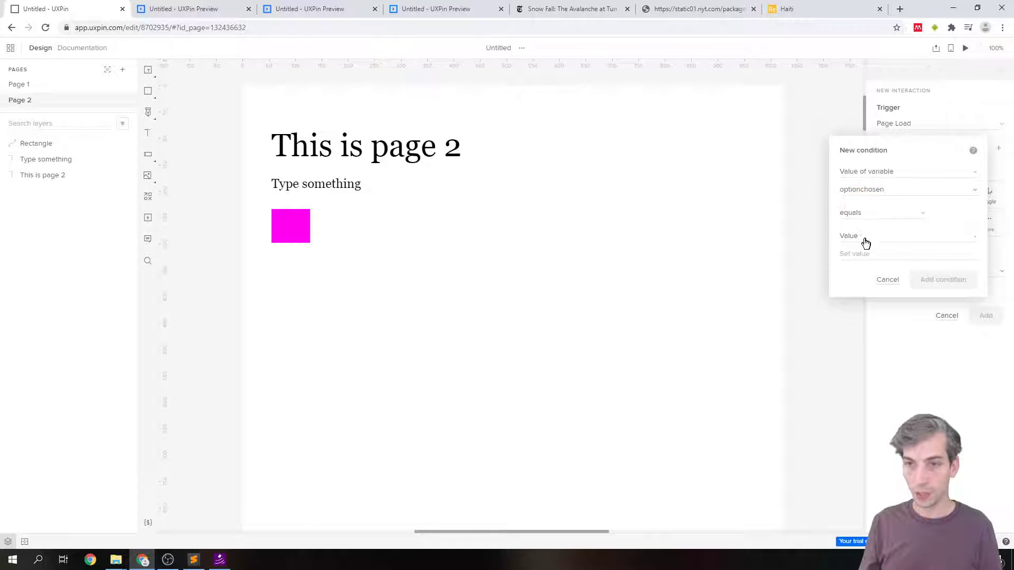
left_click(854, 255)
type("2")
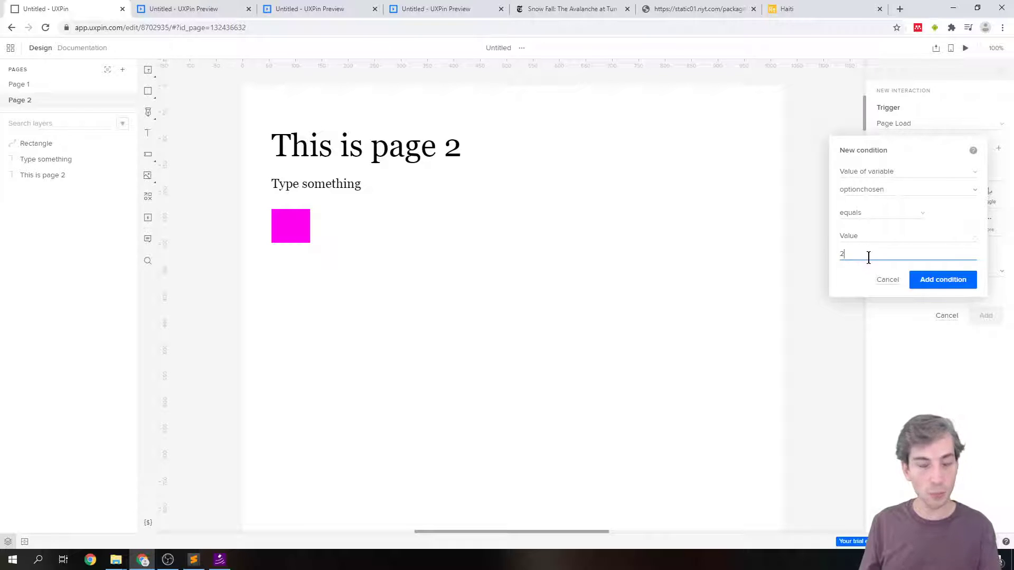
left_click(946, 281)
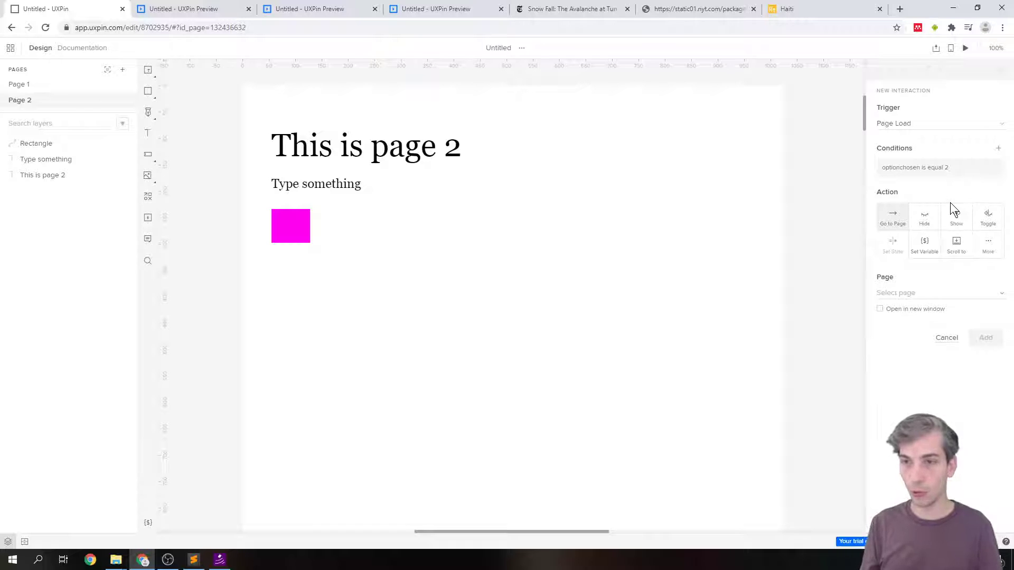
Set the conditional interaction's action to show the magenta rectangle and add it to Page 2
left_click(964, 219)
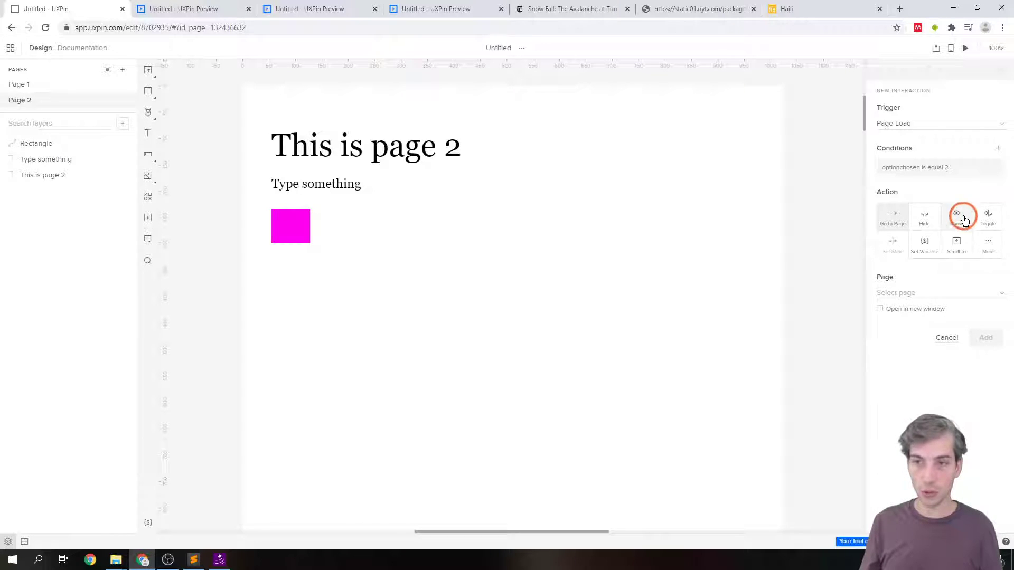
left_click(287, 218)
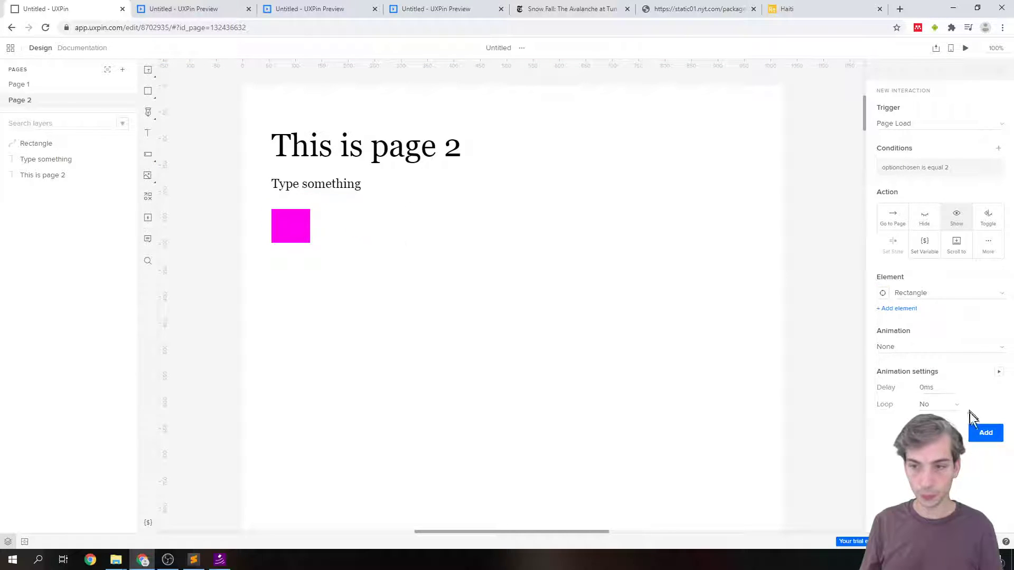
left_click(982, 433)
left_click(665, 271)
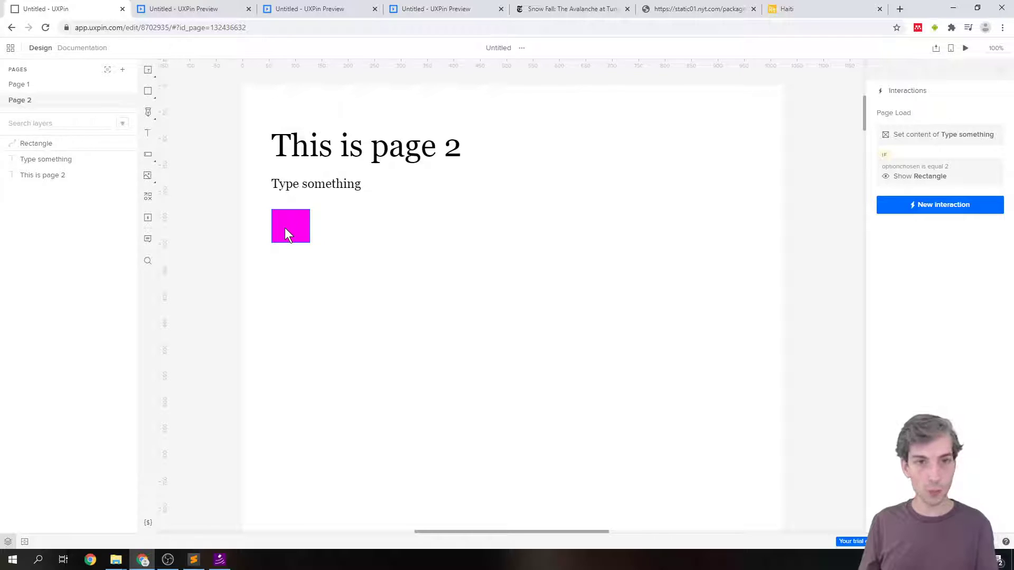
Hide the magenta rectangle on Page 2 by default through its layer visibility
left_click(306, 230)
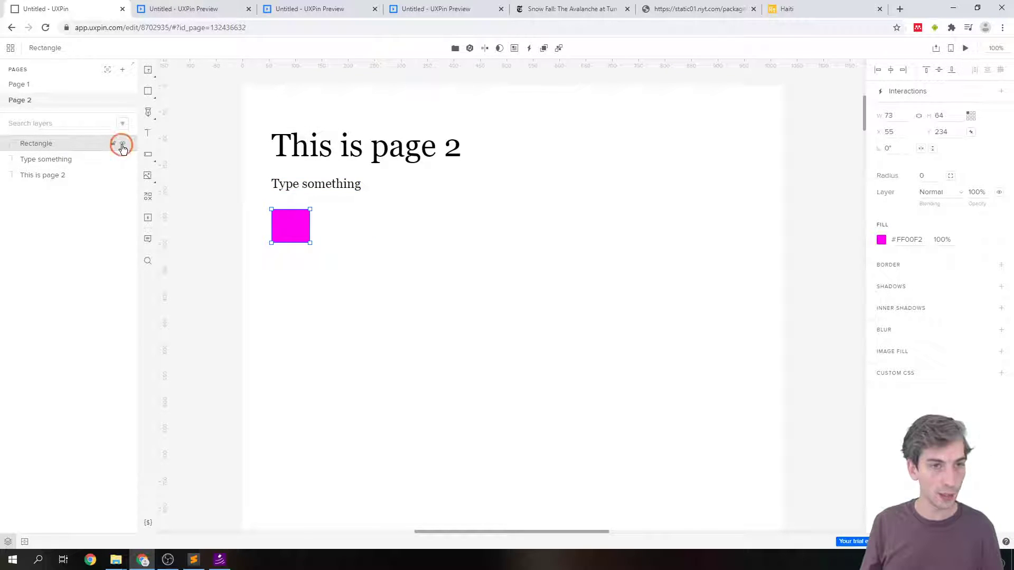
left_click(122, 146)
left_click(224, 148)
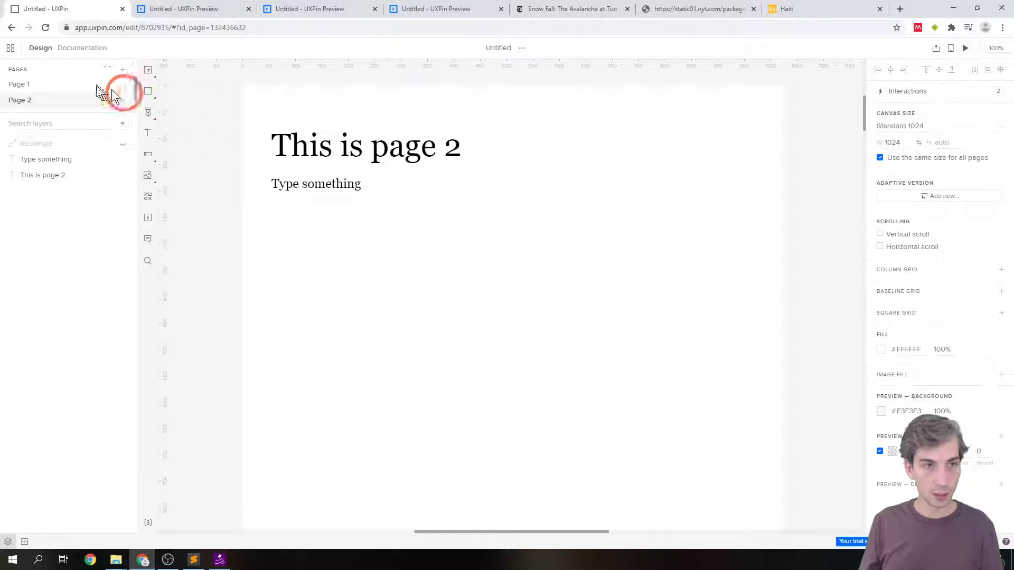
Preview the prototype from Page 1 and answer No! to the Interactive Storytelling question
left_click(37, 84)
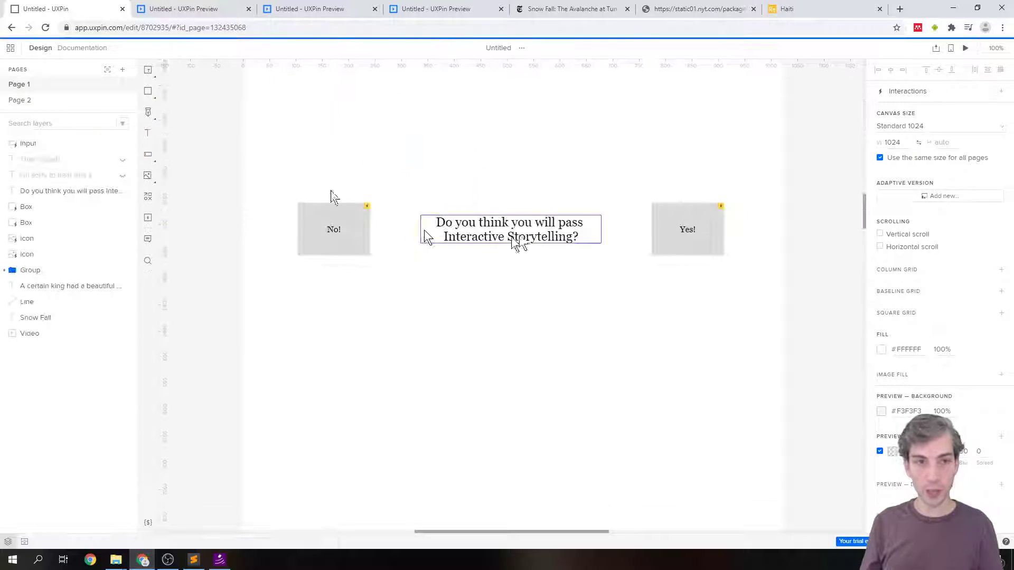
left_click(966, 48)
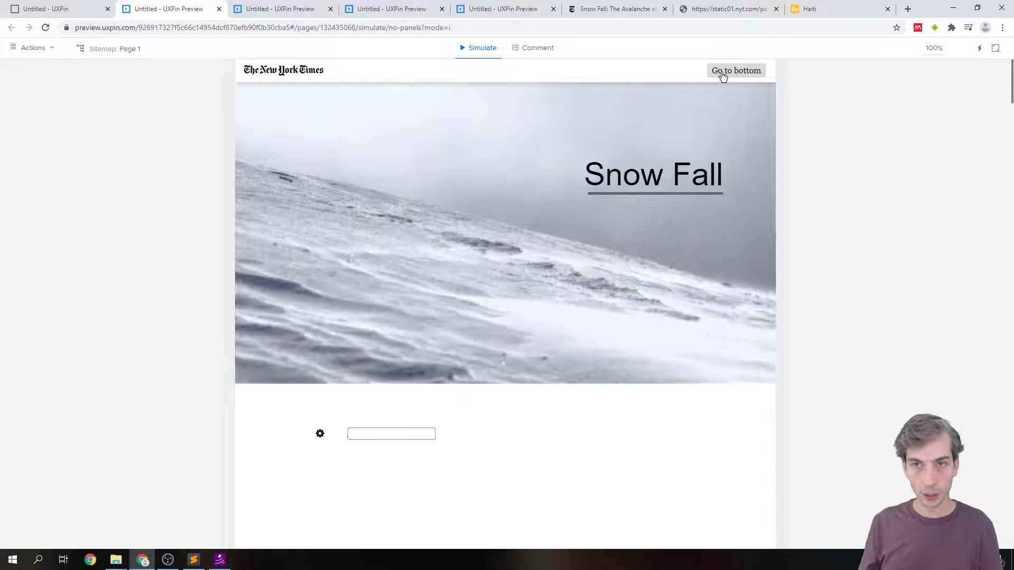
left_click(723, 71)
scroll(619, 249, "down", 3)
scroll(554, 240, "down", 2)
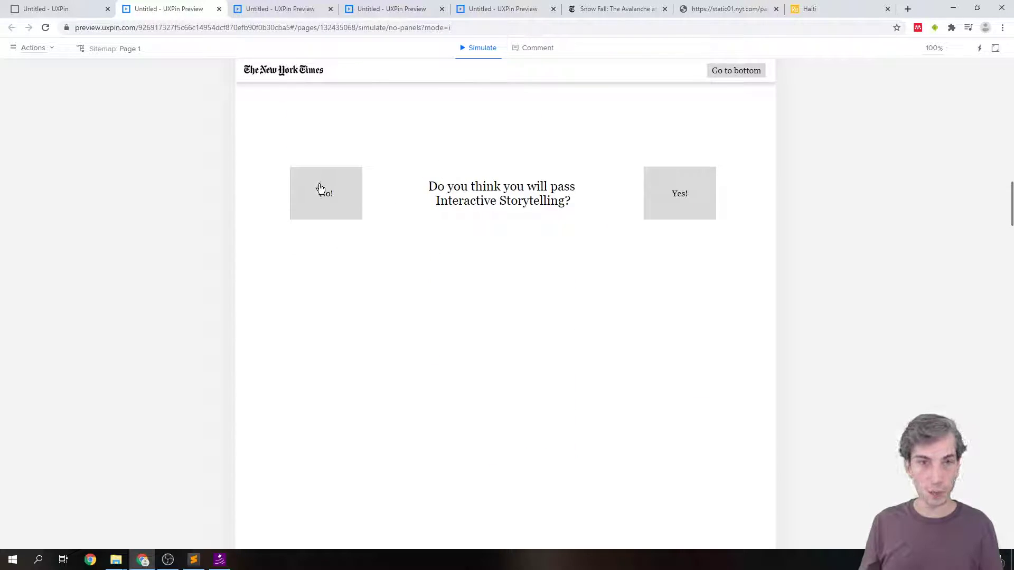
left_click(320, 189)
Follow the gear icon below the Snow Fall header to Page 2 to check the rectangle after the No! answer
scroll(539, 340, "up", 5)
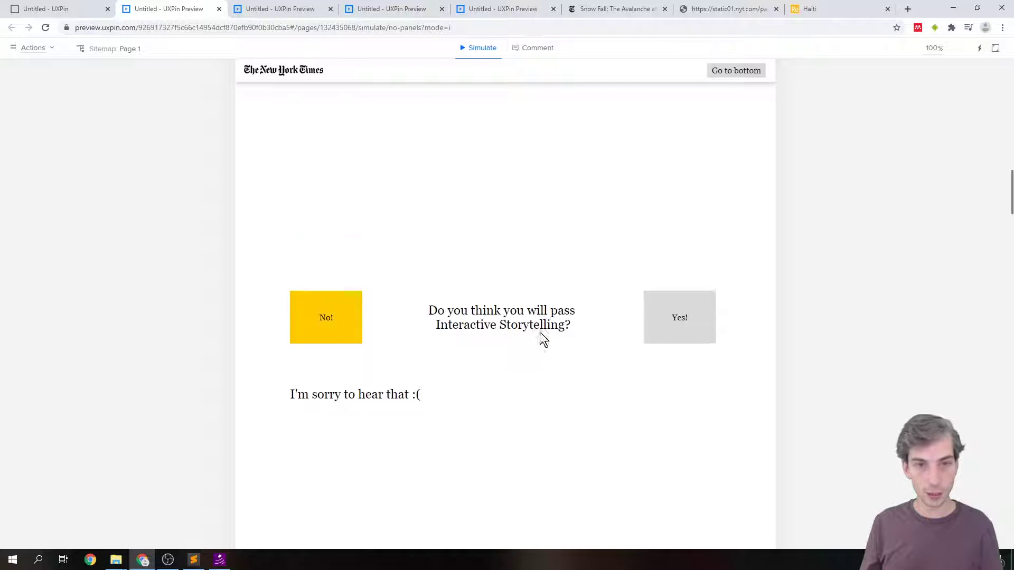
scroll(535, 339, "up", 15)
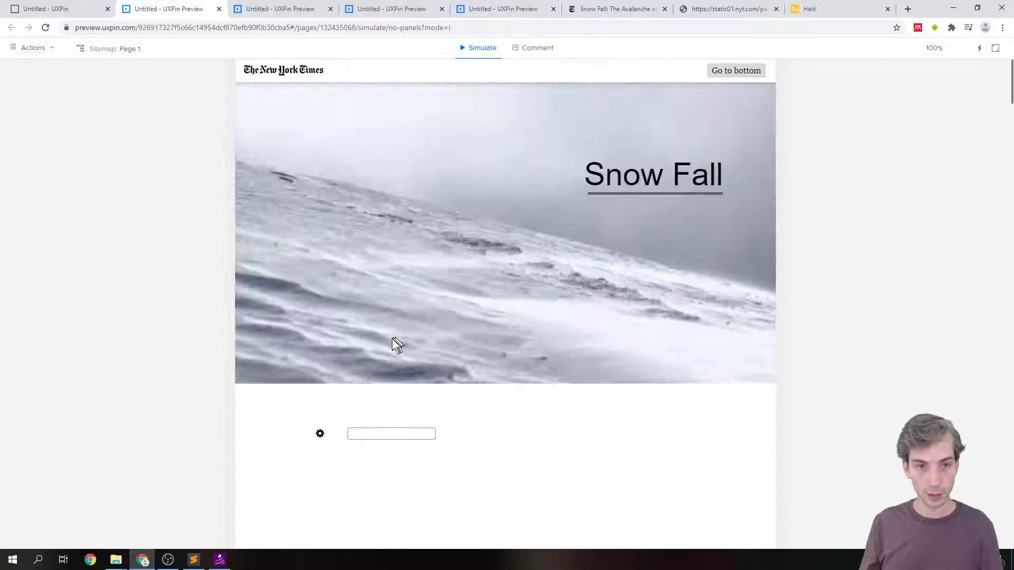
scroll(403, 345, "down", 1)
left_click(320, 381)
left_click(541, 446)
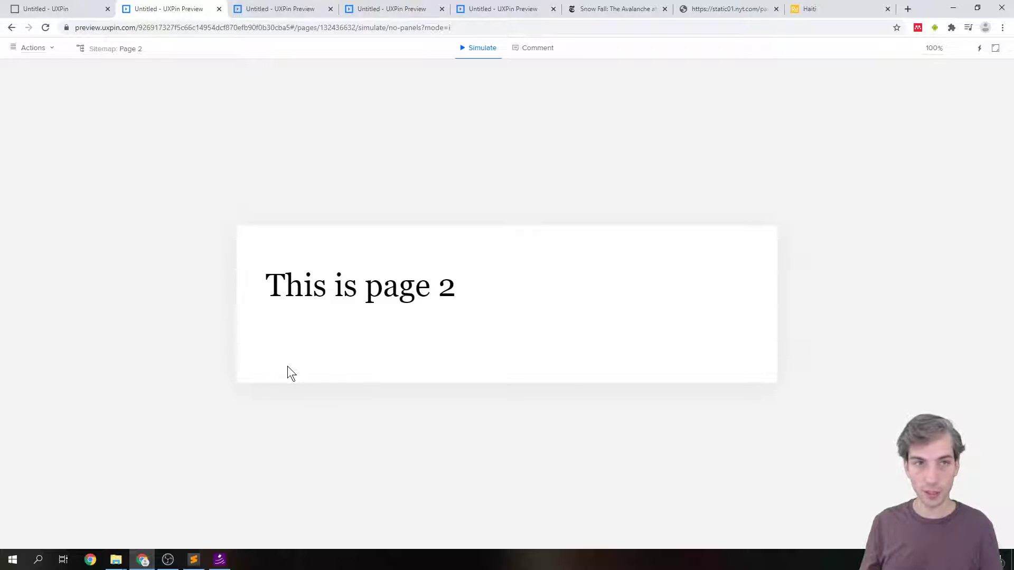
Return to Page 1 in the preview and answer Yes! to the Interactive Storytelling question
left_click(118, 149)
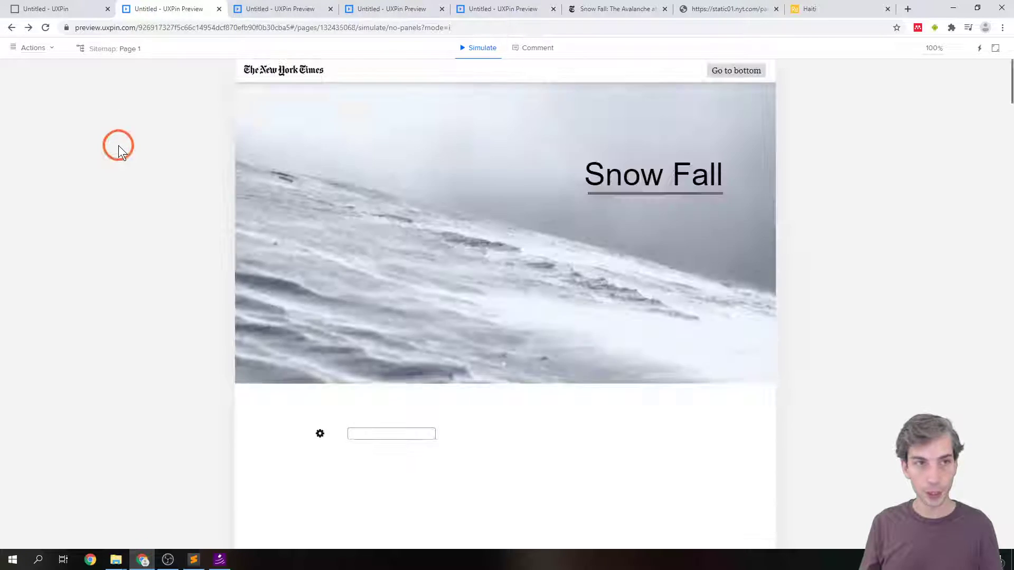
scroll(571, 374, "down", 5)
scroll(560, 370, "down", 8)
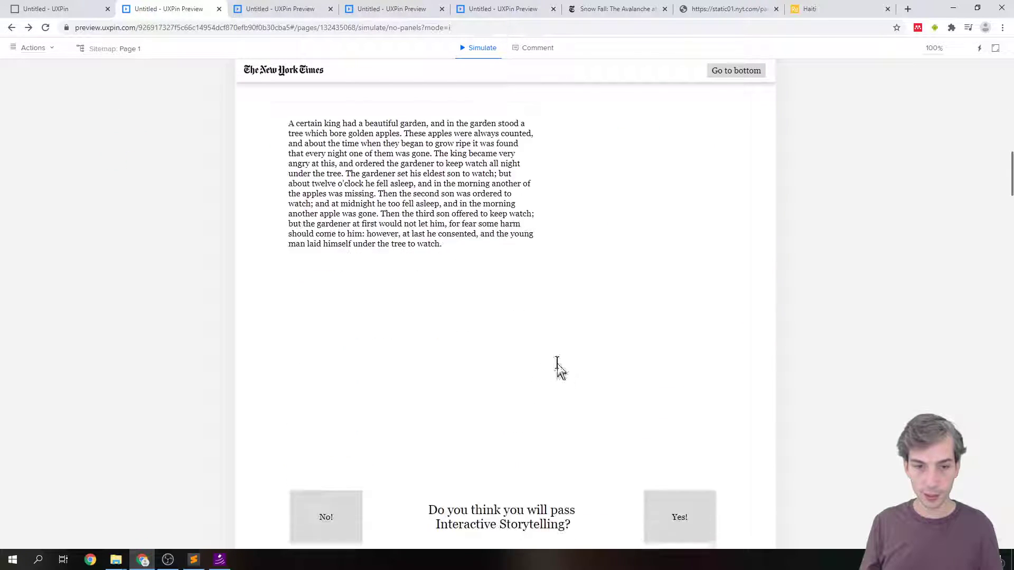
scroll(550, 356, "up", 2)
left_click(693, 247)
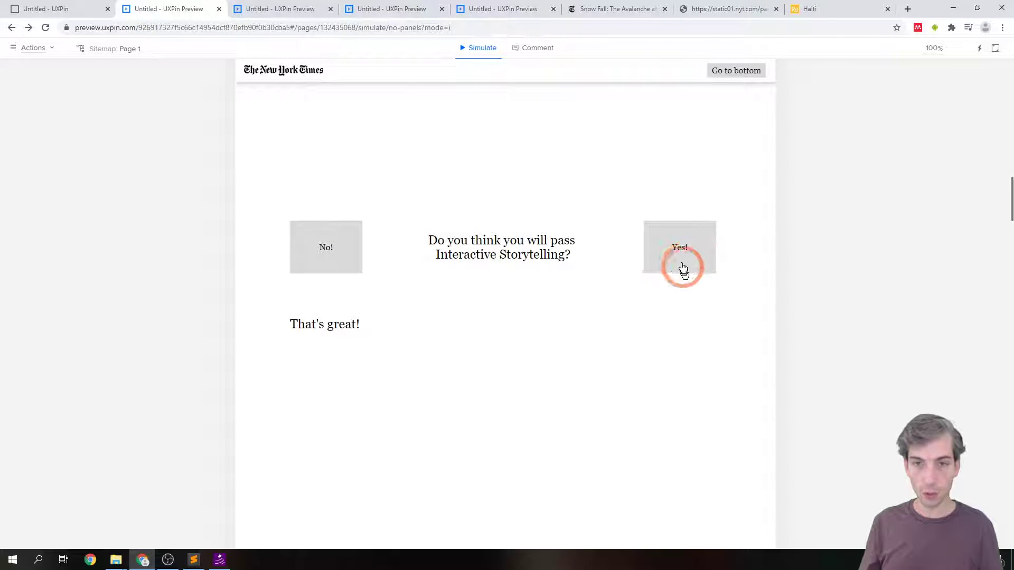
Open Page 2 again through the gear icon to check the rectangle after the Yes! answer
scroll(434, 317, "up", 12)
scroll(461, 333, "up", 11)
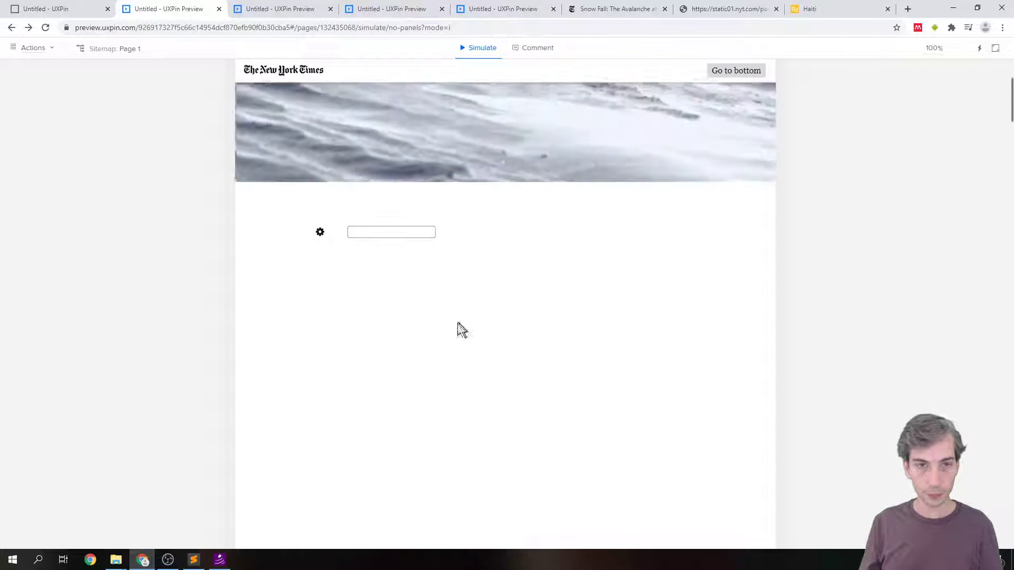
left_click(338, 375)
left_click(321, 382)
left_click(308, 355)
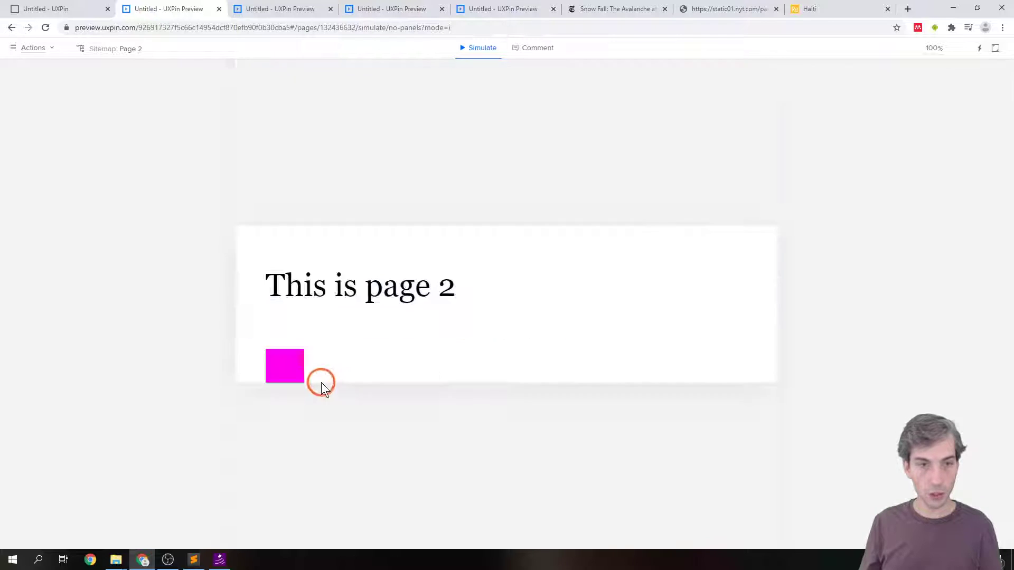